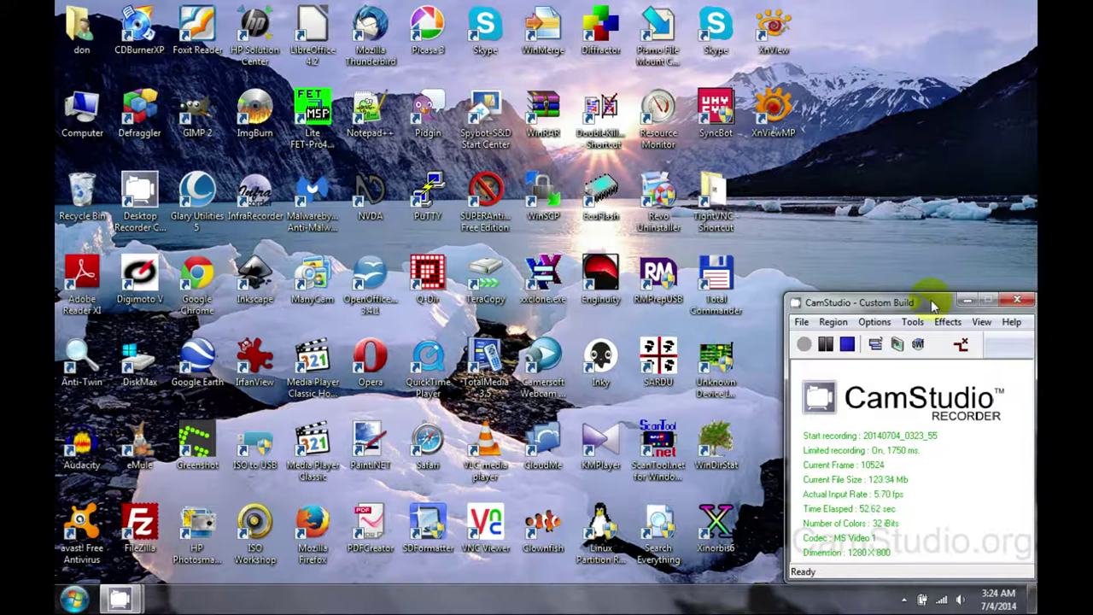
View CamStudio's About box with version and copyright details, then close it.
click(1008, 330)
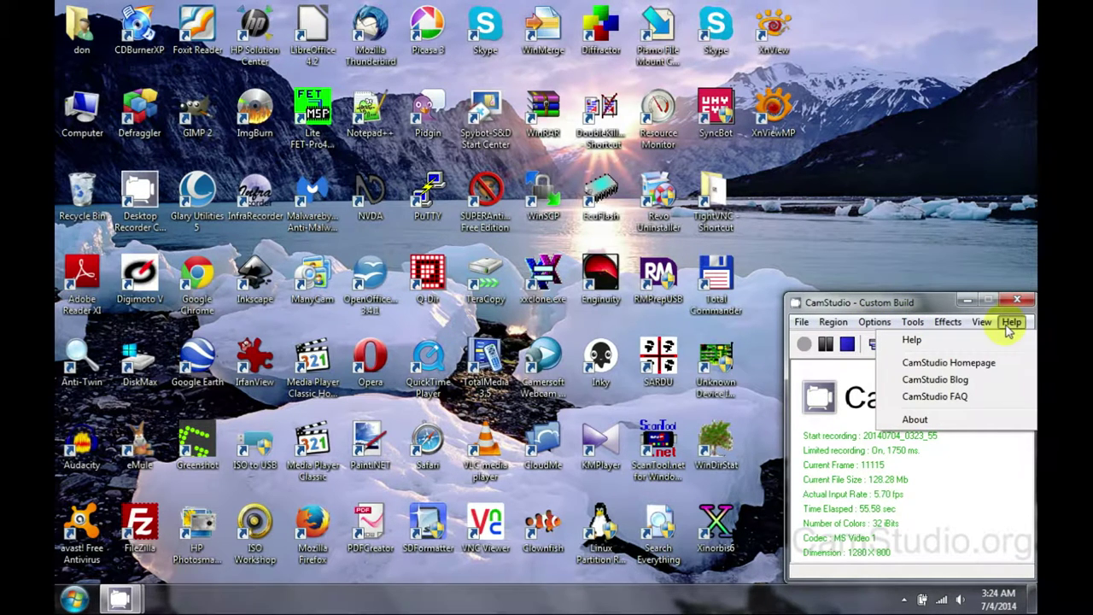
click(916, 419)
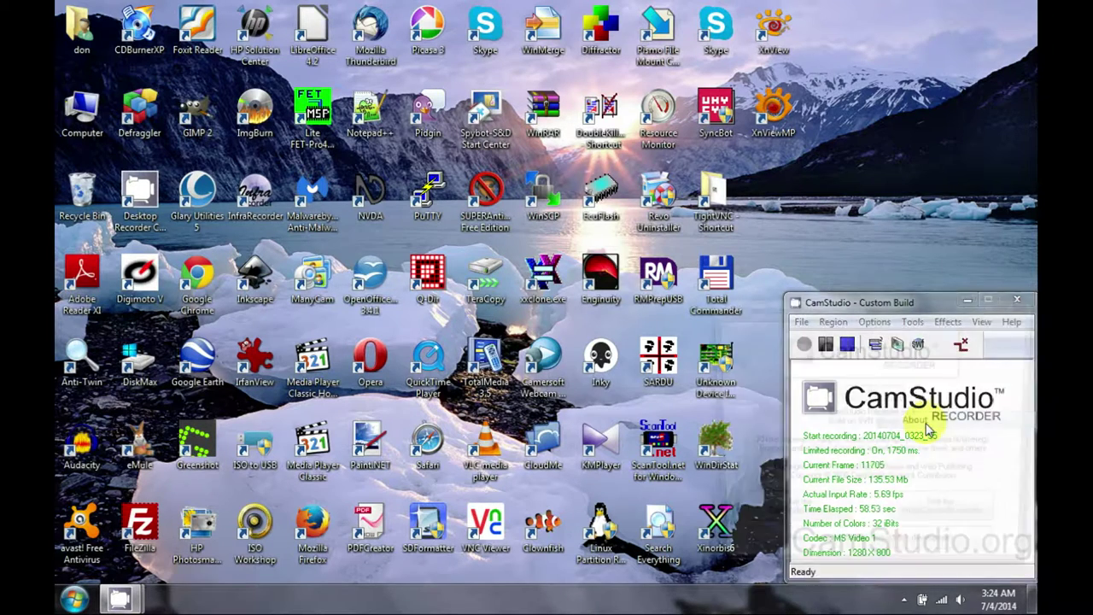
drag(936, 314, 618, 295)
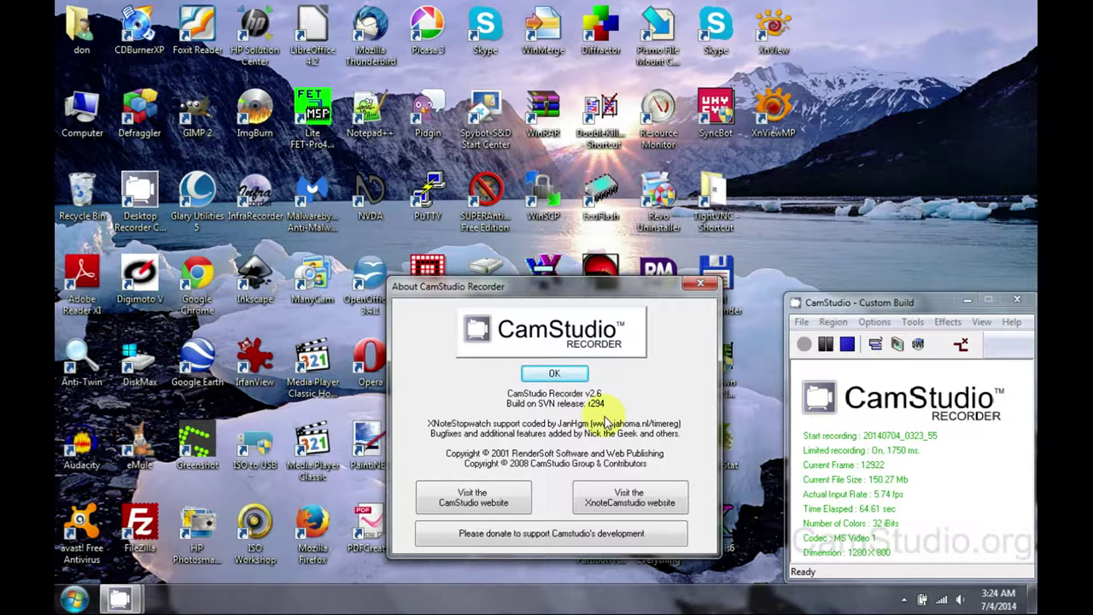
click(698, 286)
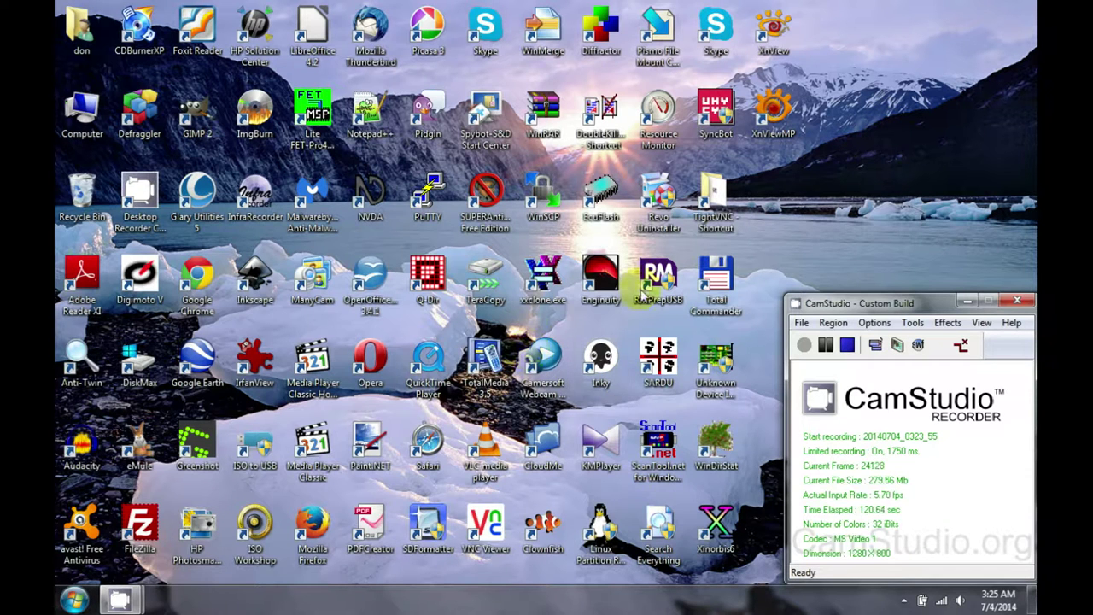
Launch Firefox and search Google for camstudio.org.
click(316, 533)
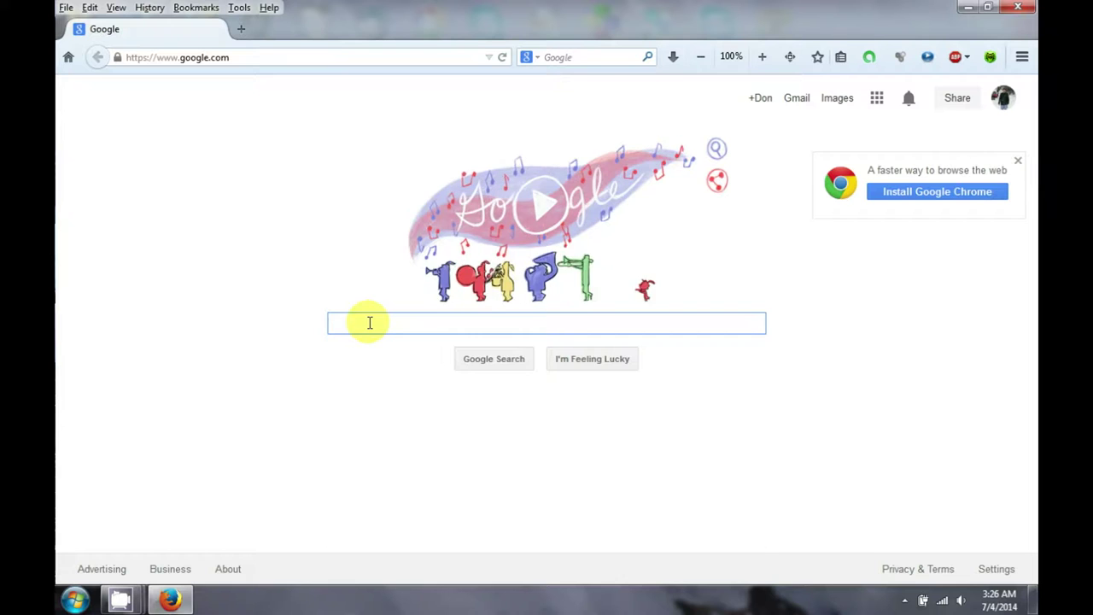
text(cam studio)
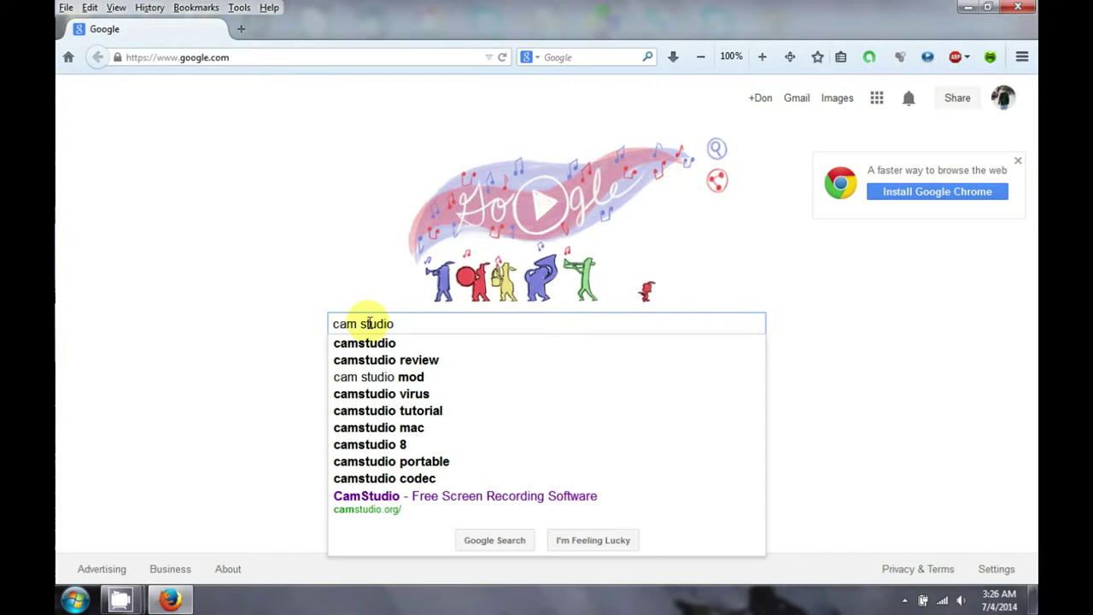
text(.org)
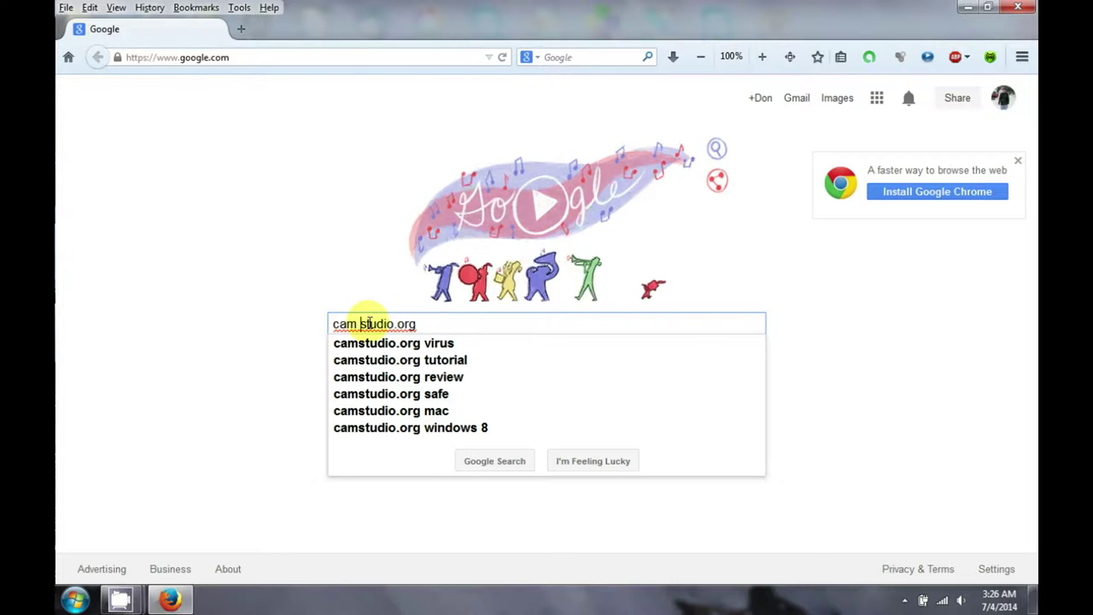
click(359, 324)
key(BackSpace)
key(Return)
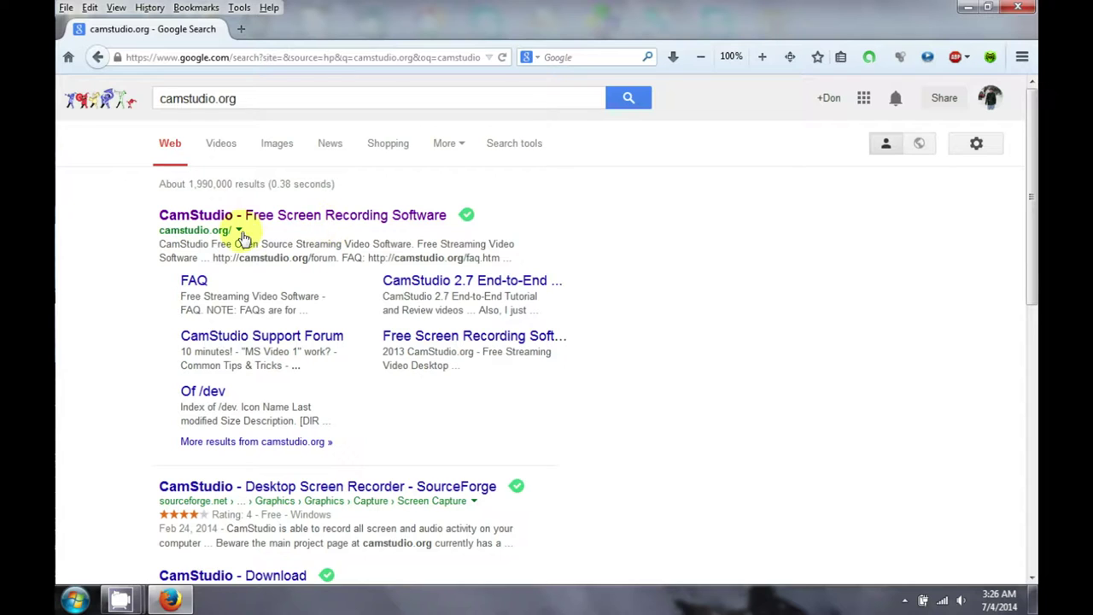
Open the first camstudio.org result in a new tab and scroll to Download Links.
middle_click(293, 220)
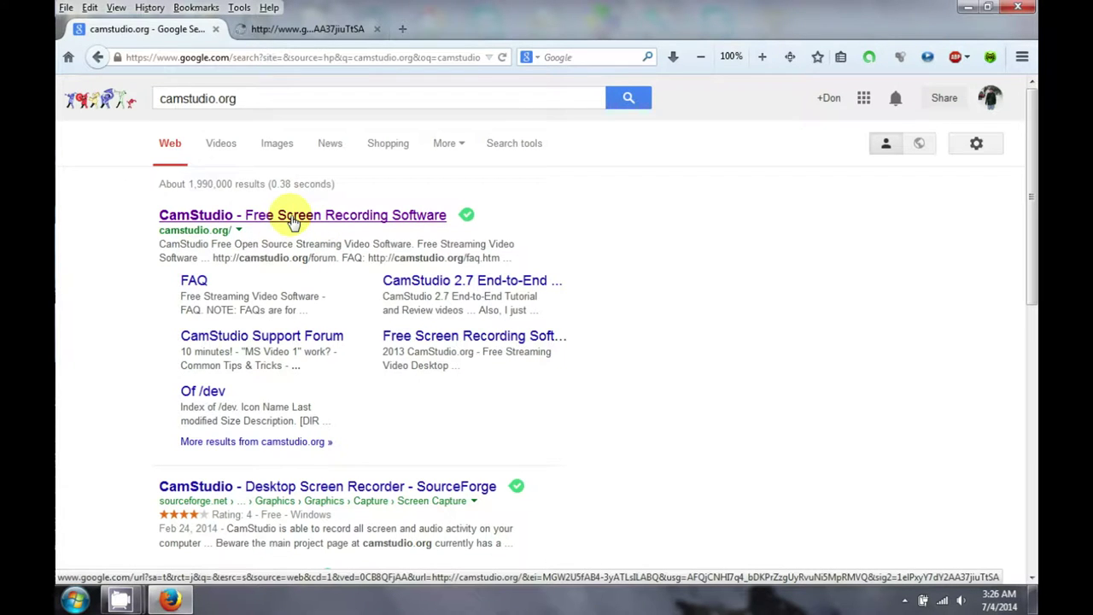
click(337, 34)
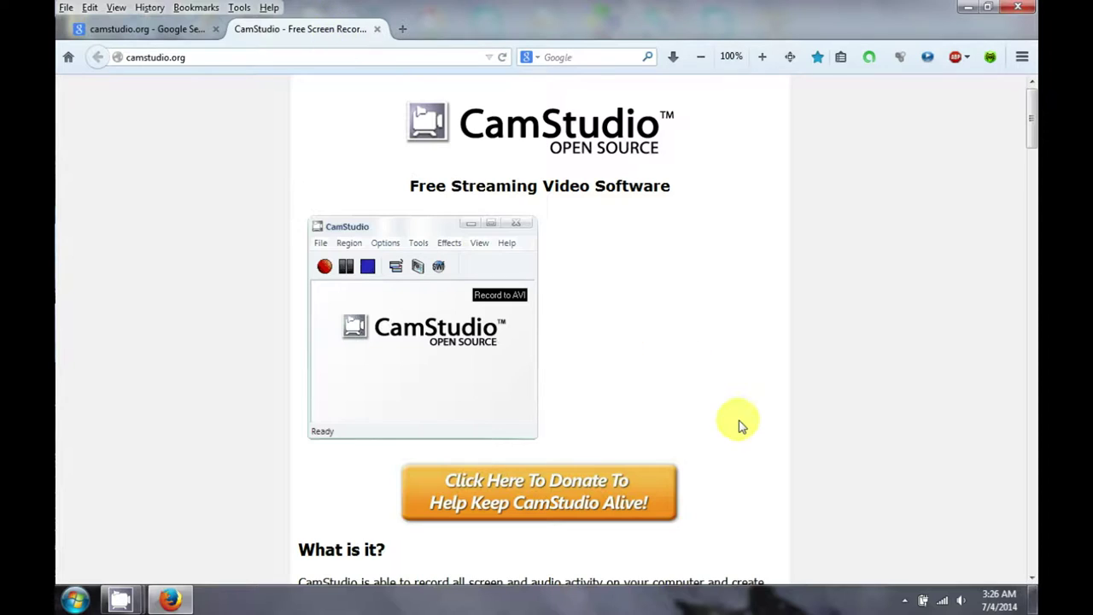
scroll(741, 425, down, 10)
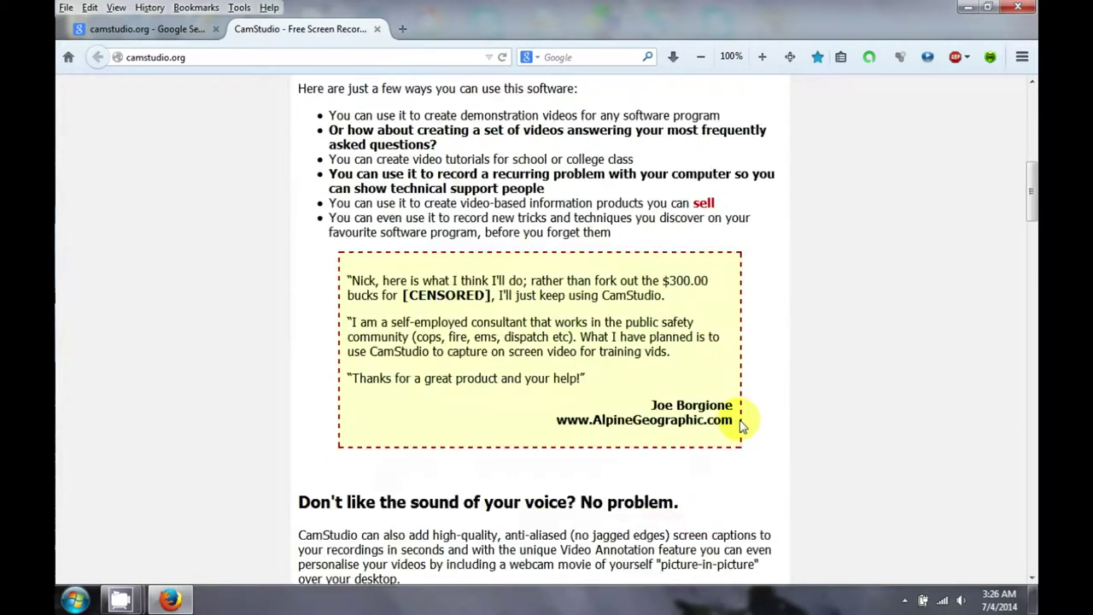
scroll(741, 425, down, 6)
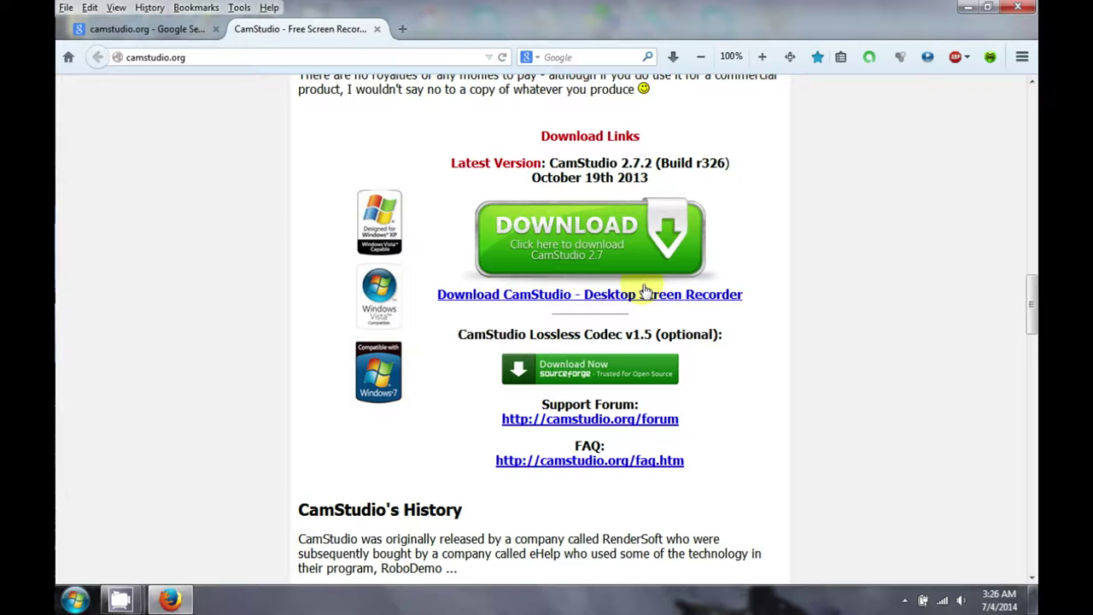
right_click(612, 256)
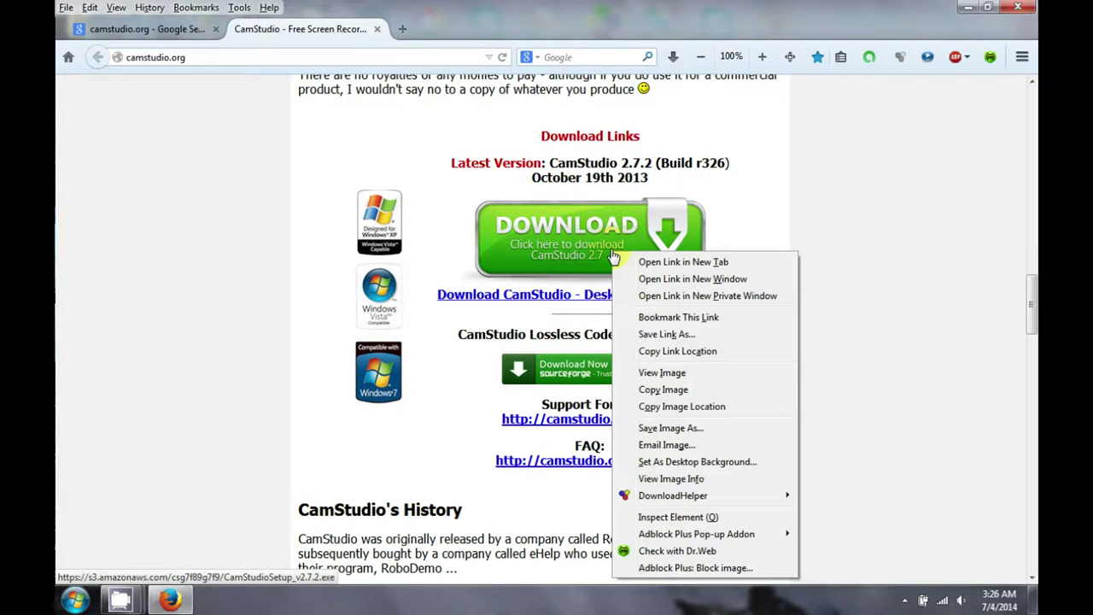
click(683, 552)
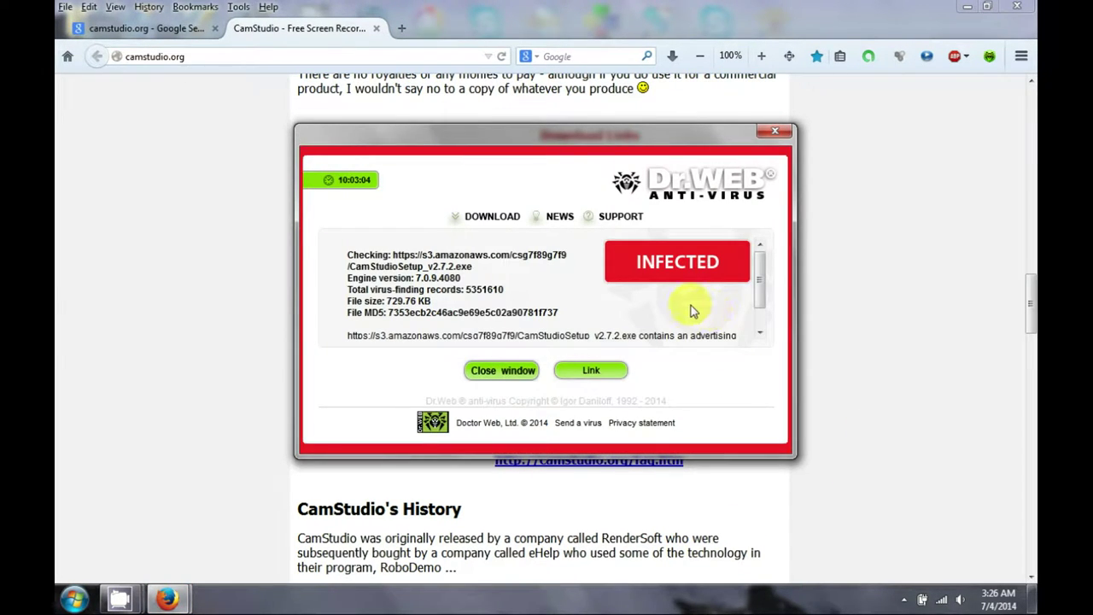
click(539, 374)
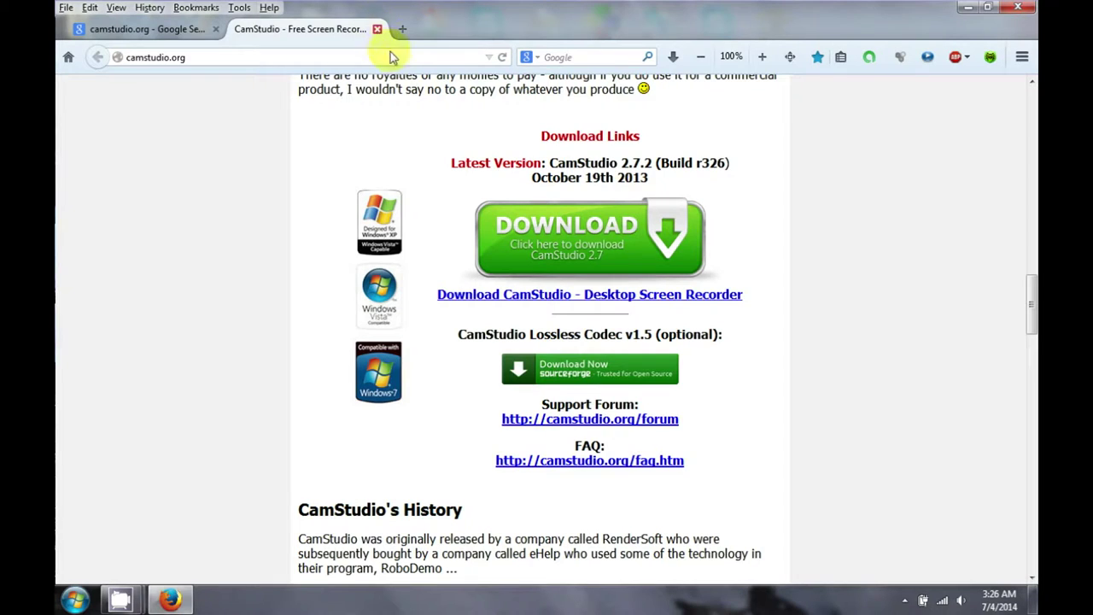
Scroll back to the top, close the camstudio.org tab, then quit Firefox.
scroll(914, 402, down, 3)
scroll(875, 386, up, 4)
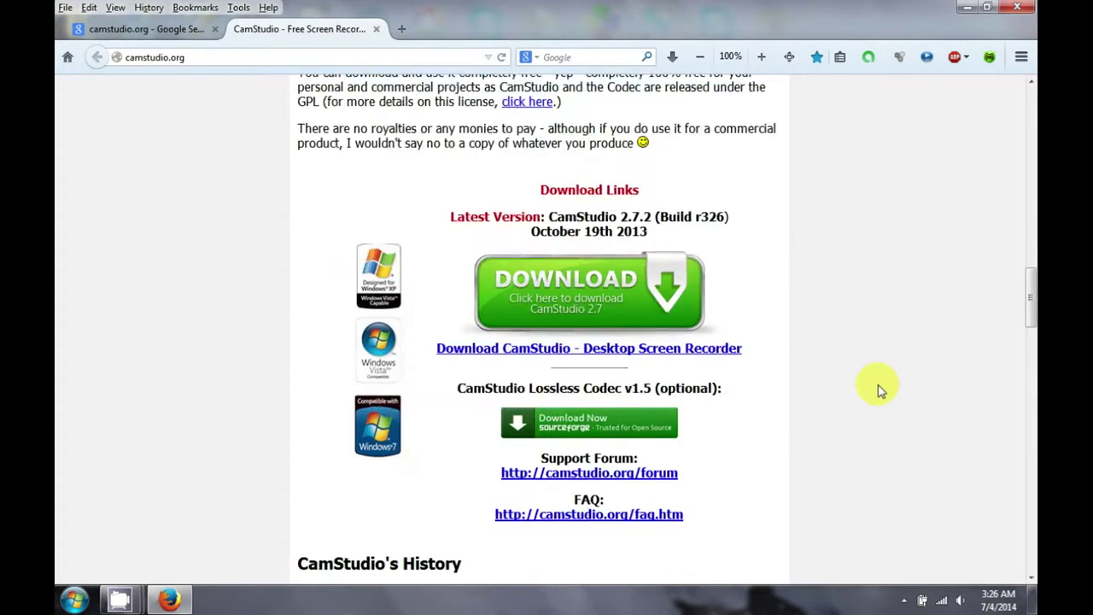
scroll(880, 390, up, 5)
scroll(880, 389, up, 11)
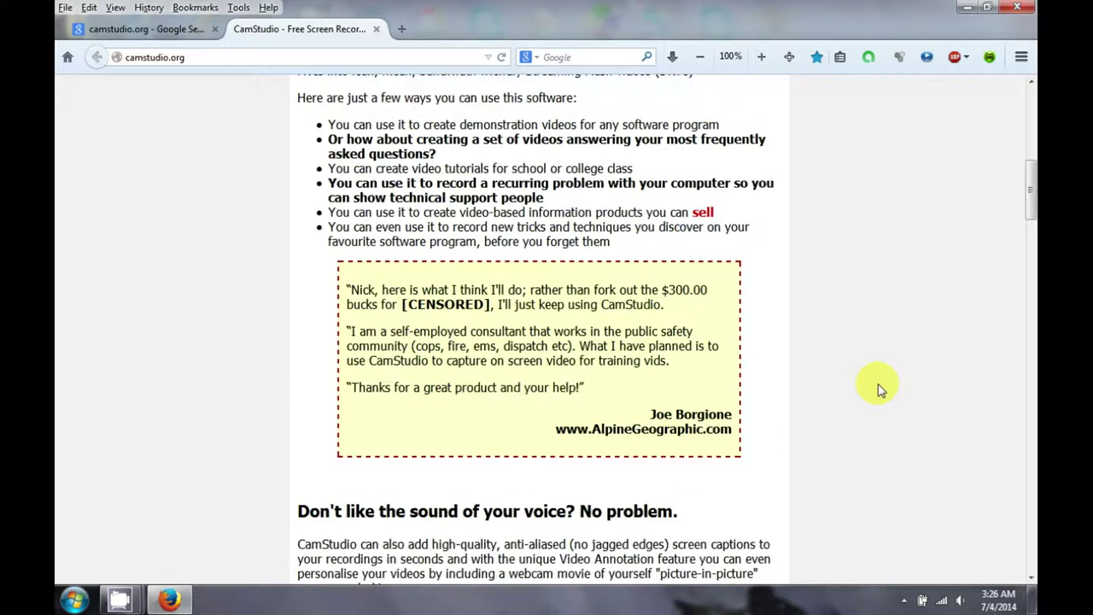
scroll(880, 390, up, 1)
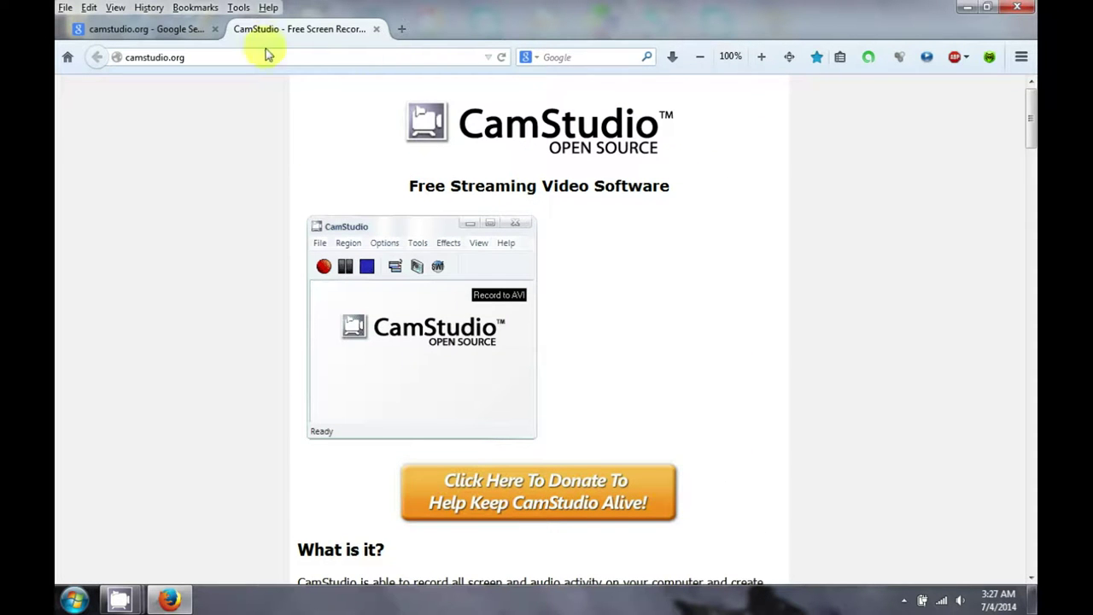
click(376, 29)
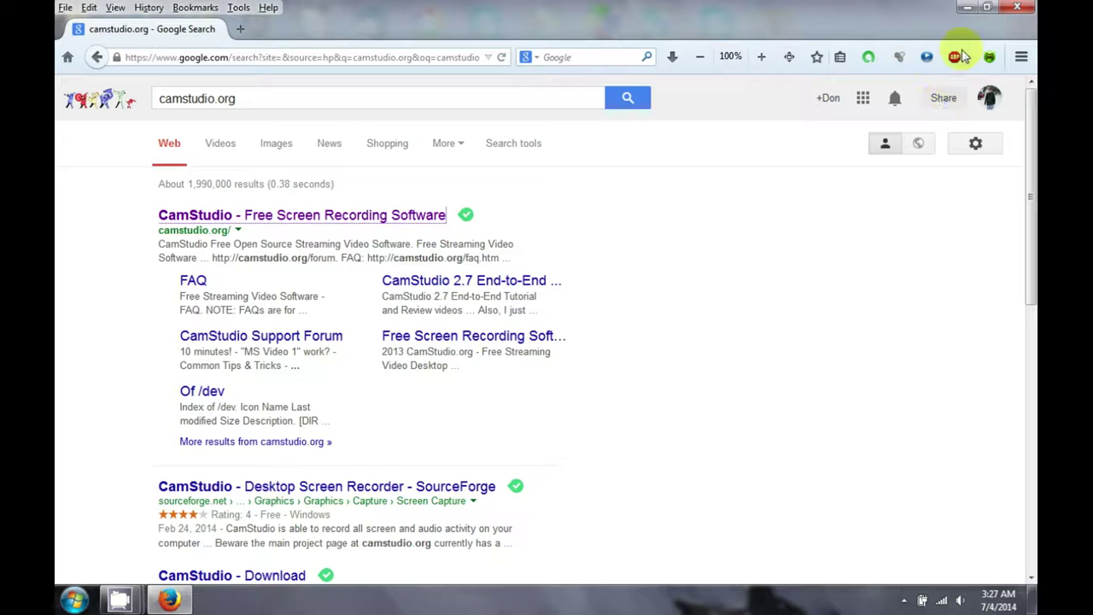
click(1019, 10)
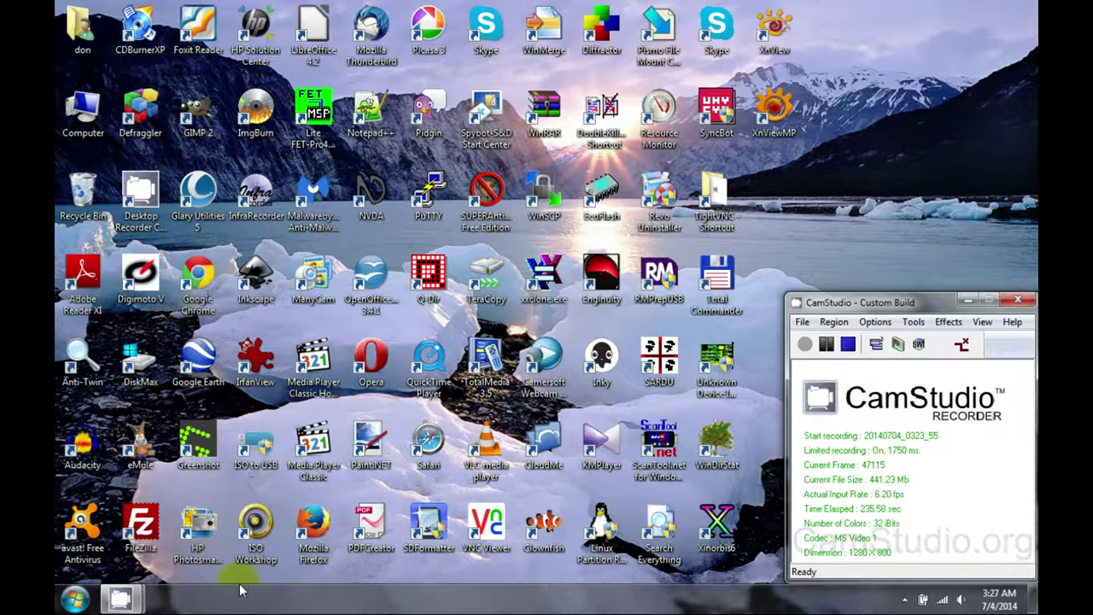
mouse_move(131, 603)
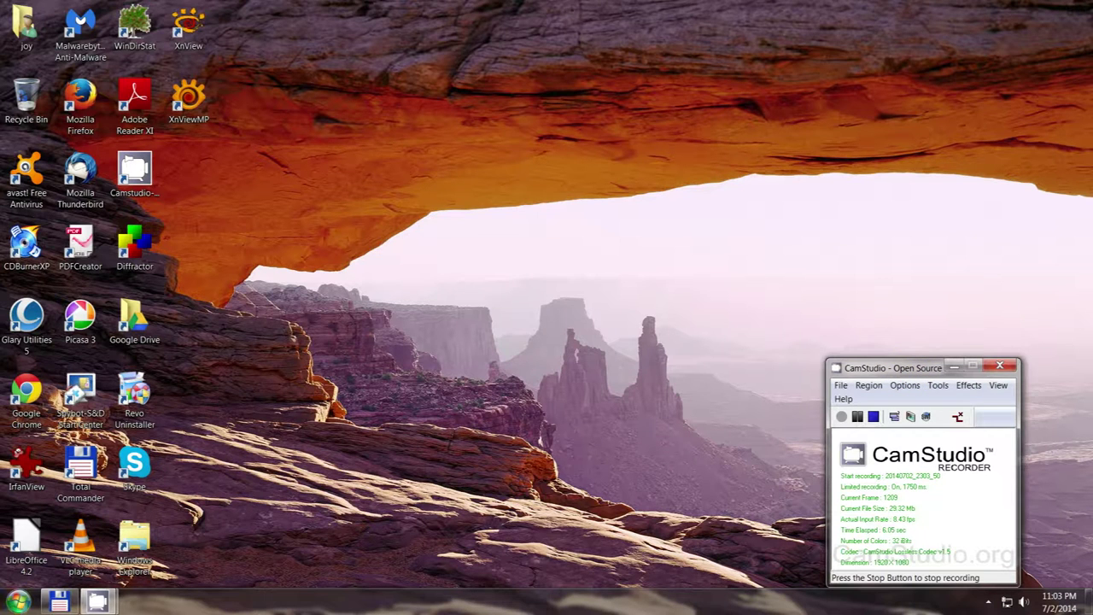
click(61, 602)
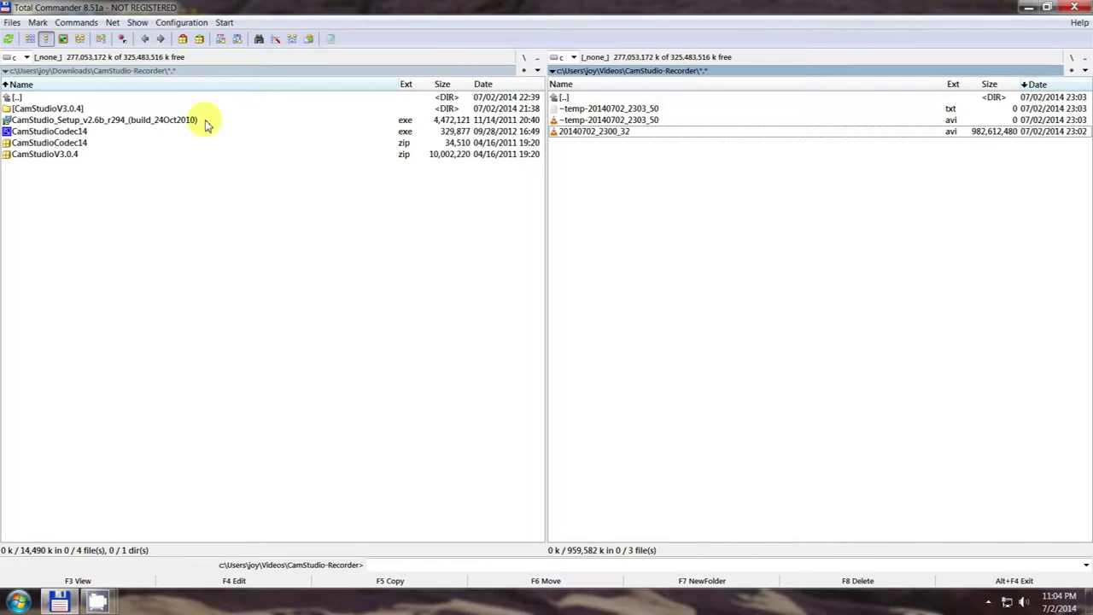
click(147, 124)
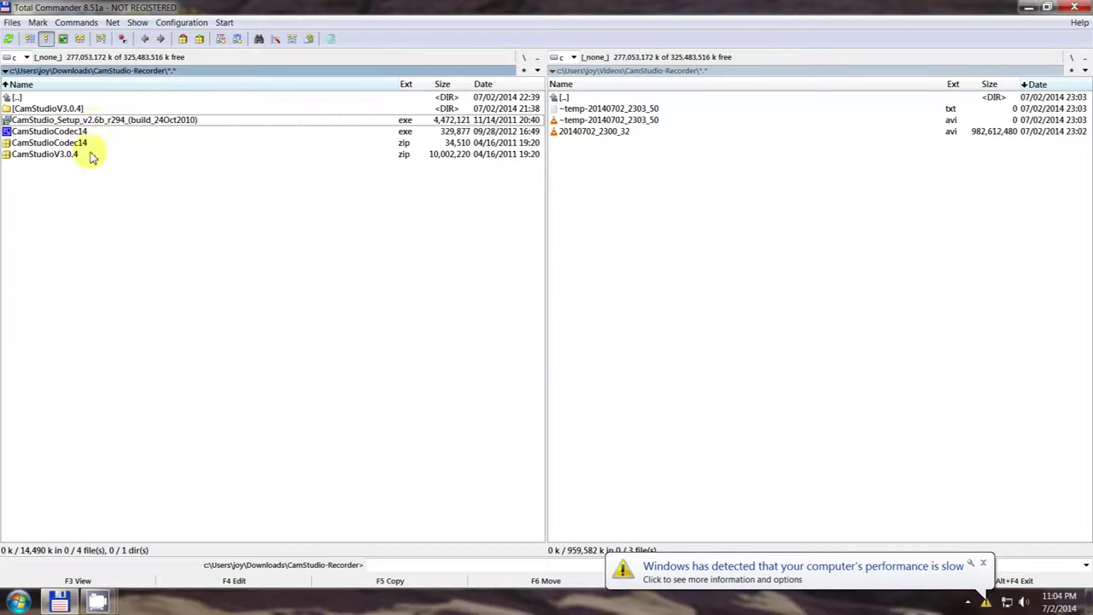
click(1025, 10)
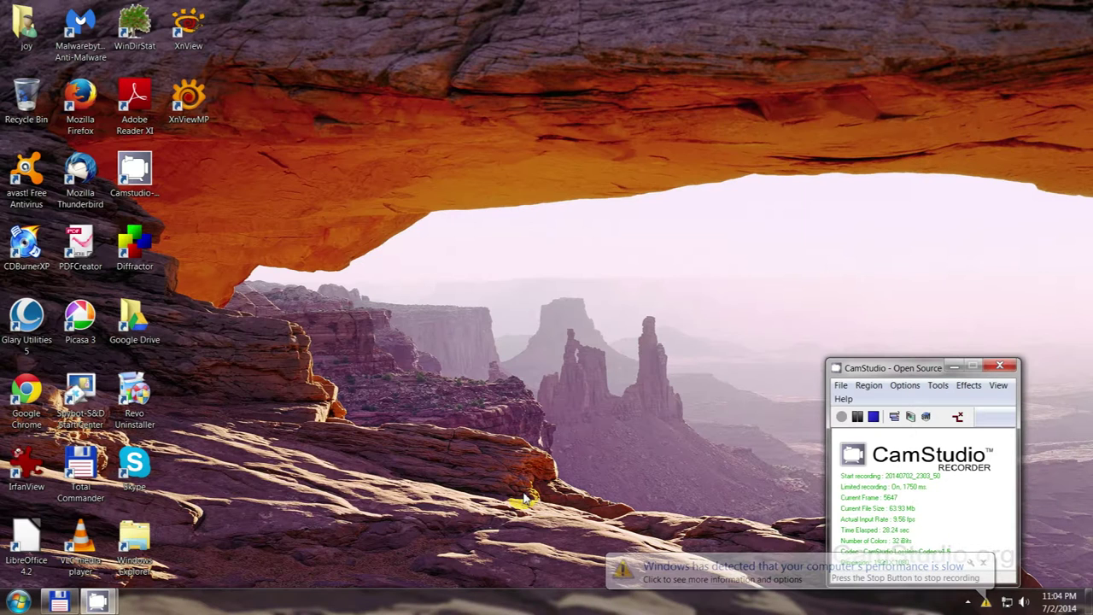
click(75, 101)
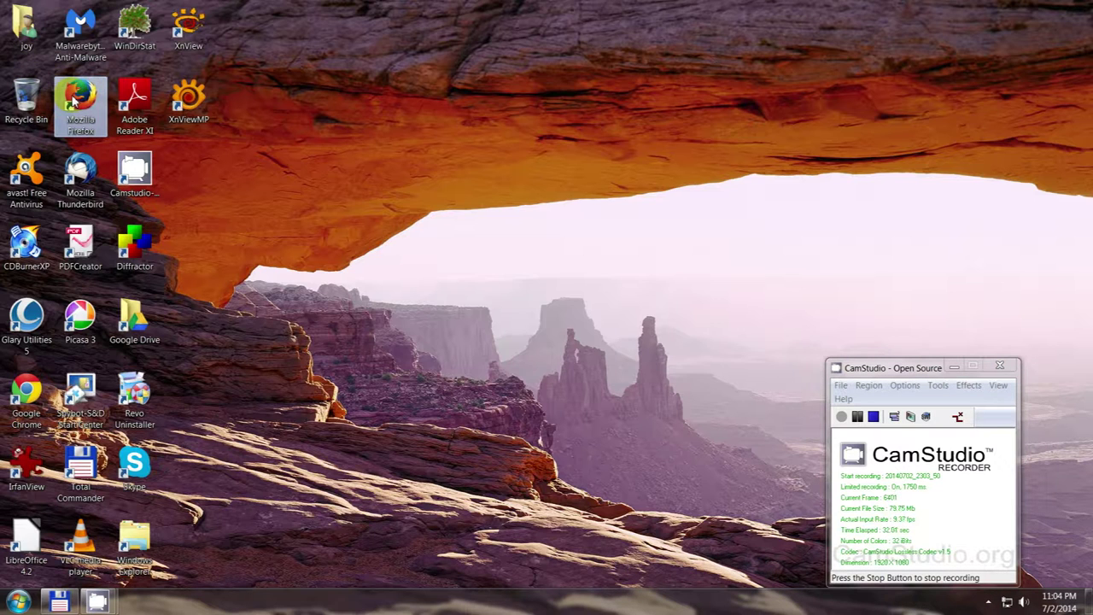
Launch Firefox, close the Facebook tab and open the Show All Bookmarks library.
double_click(74, 101)
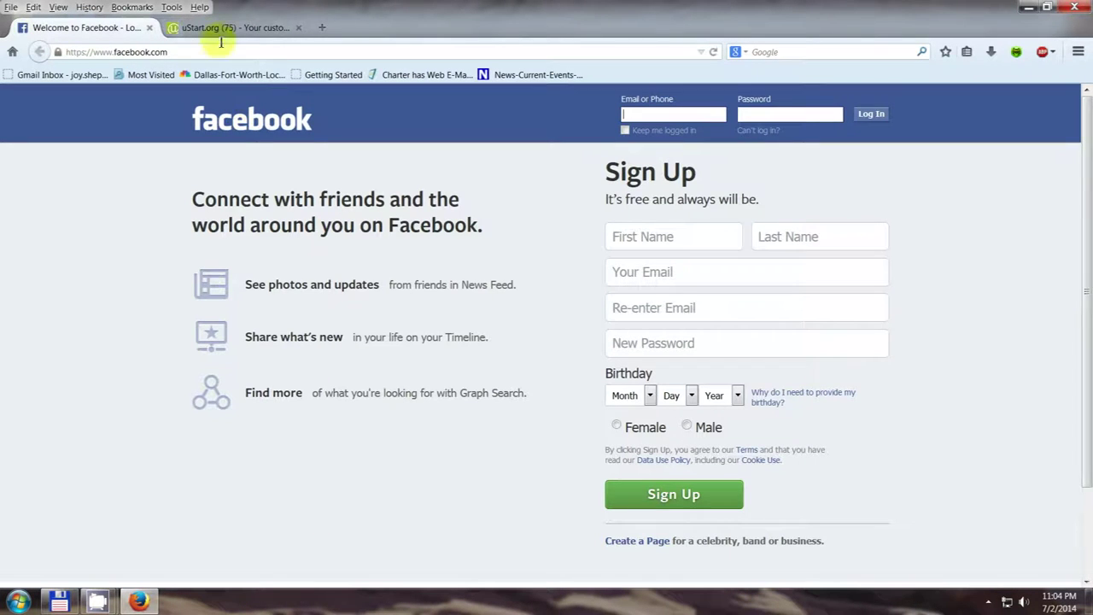
click(149, 27)
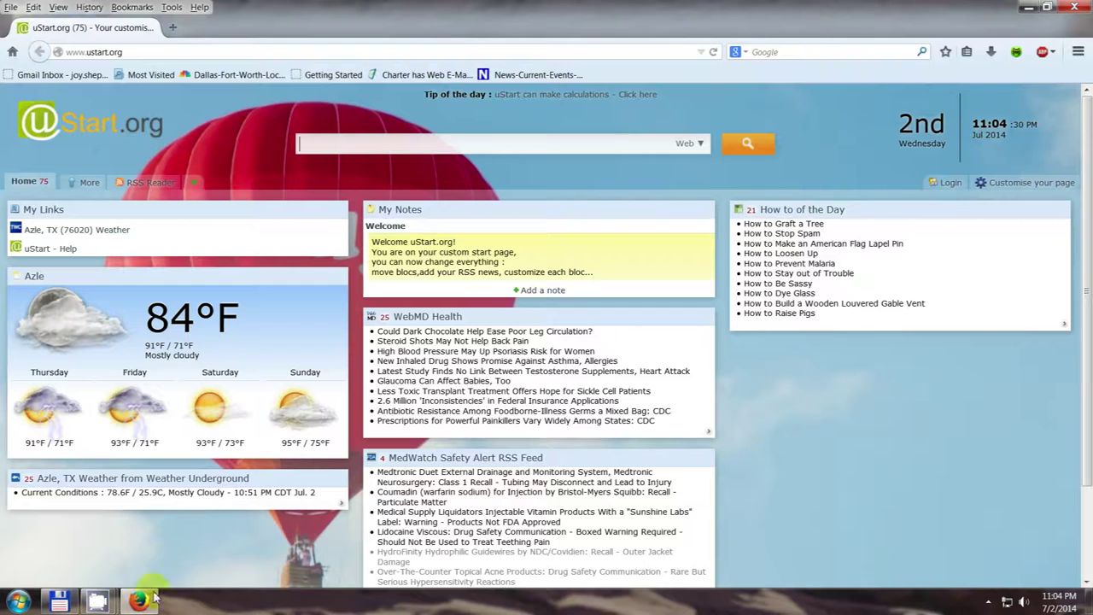
click(133, 7)
click(179, 31)
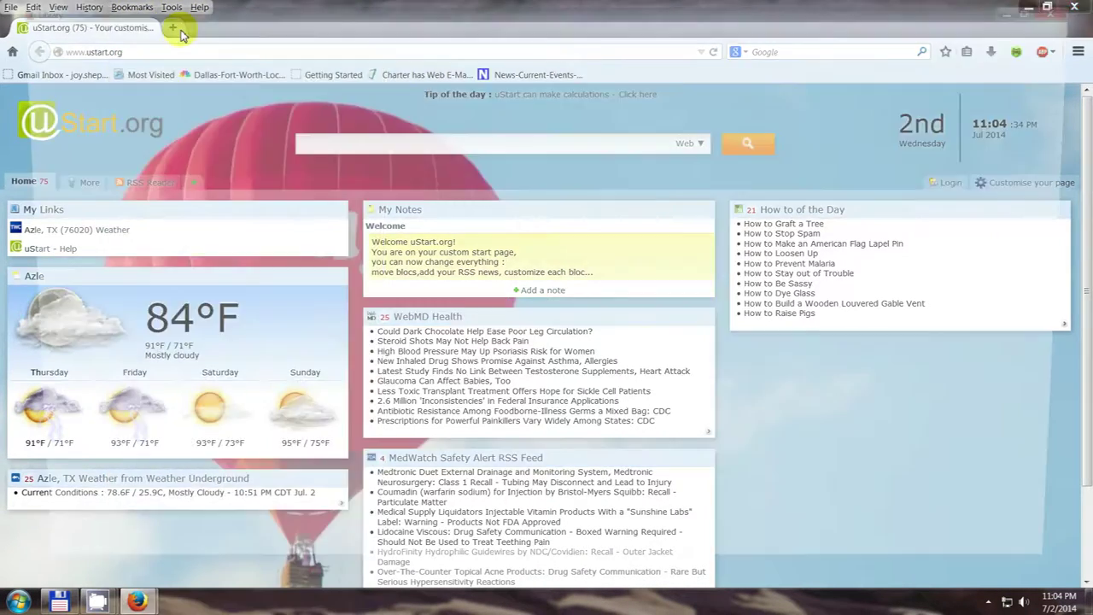
Open all bookmarks in the CamStudio - Desktop Screen Recorder folder in tabs.
click(149, 452)
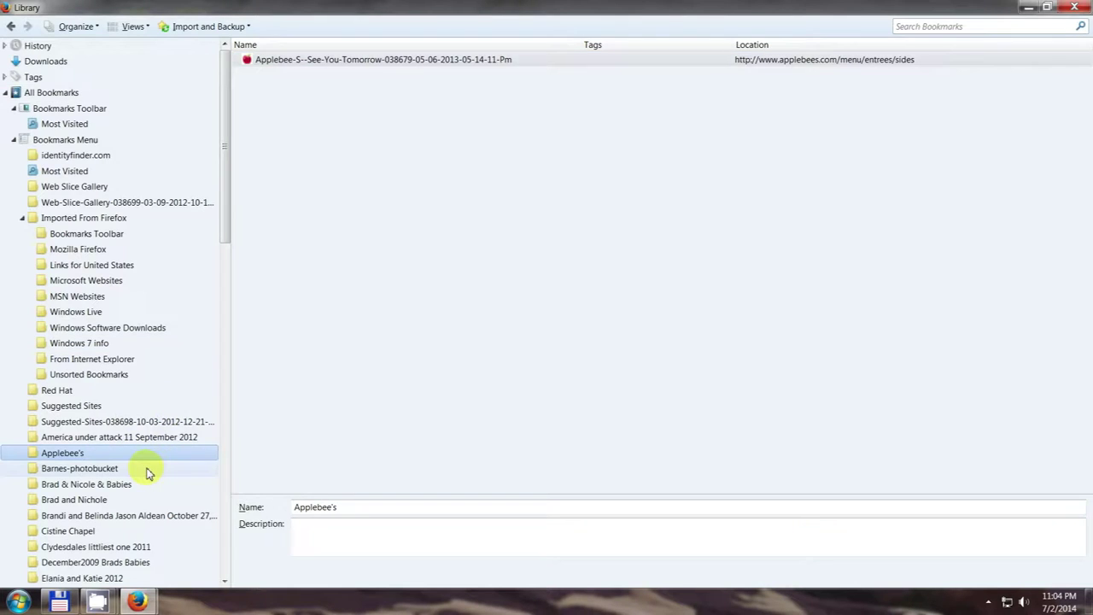
key(End)
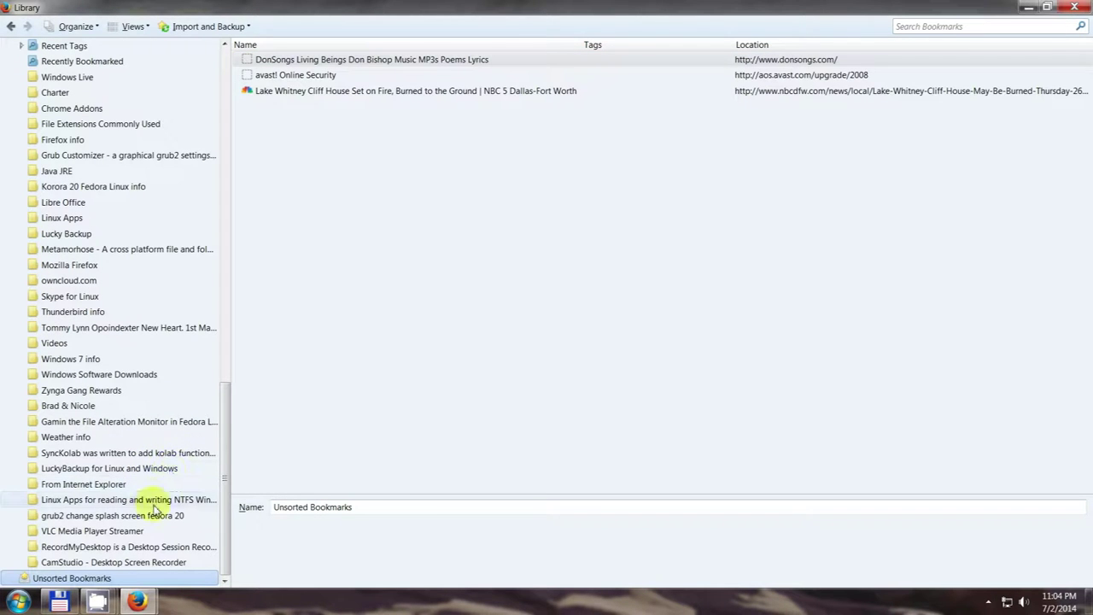
click(139, 563)
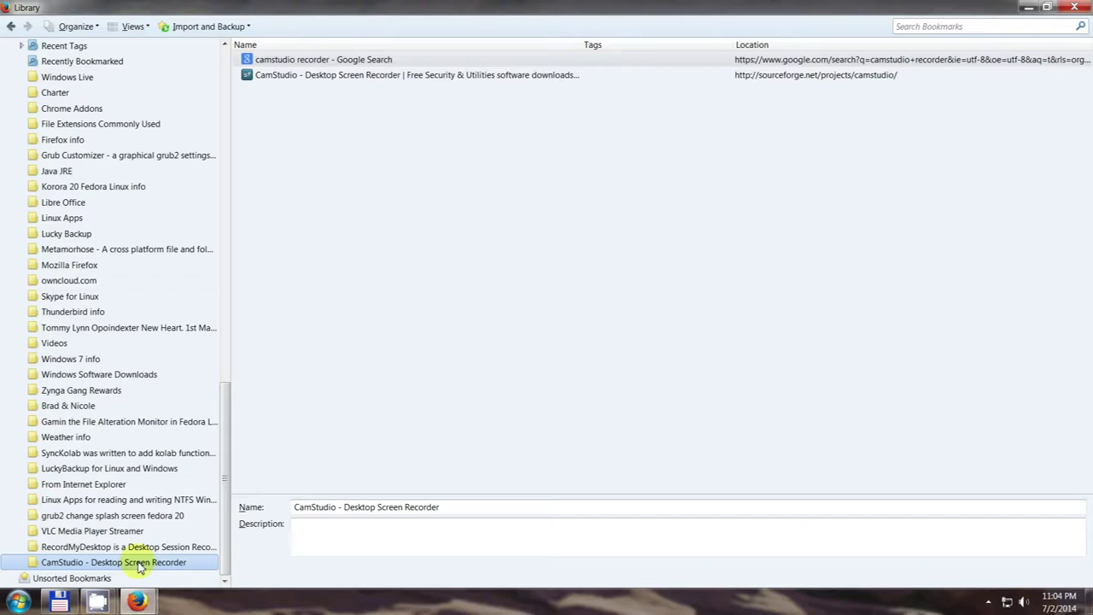
right_click(138, 566)
click(215, 432)
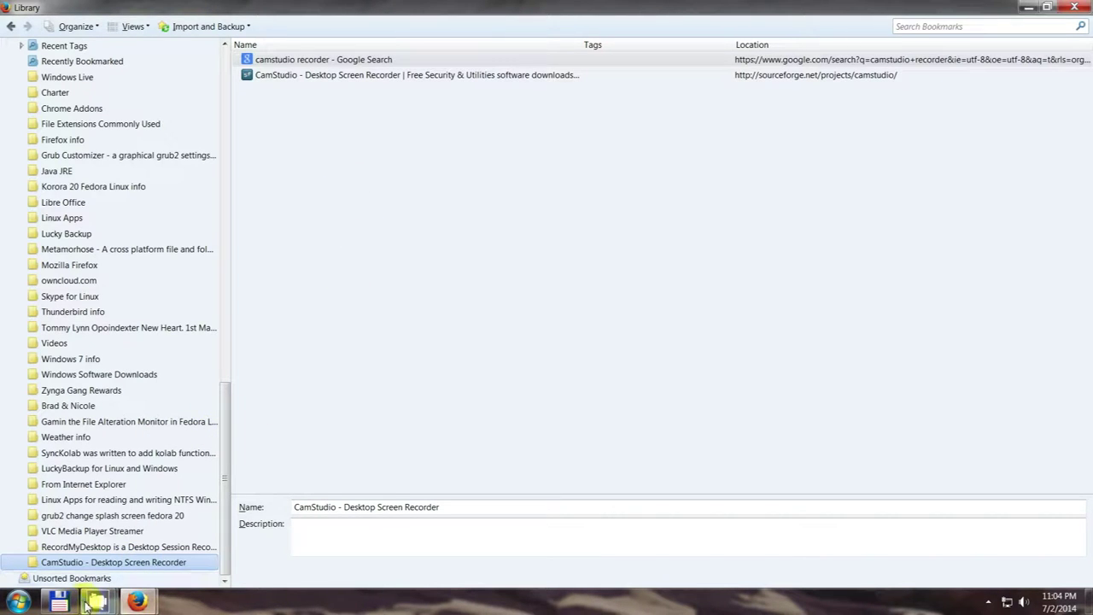
Bring the Google results Firefox window back to the front.
mouse_move(137, 604)
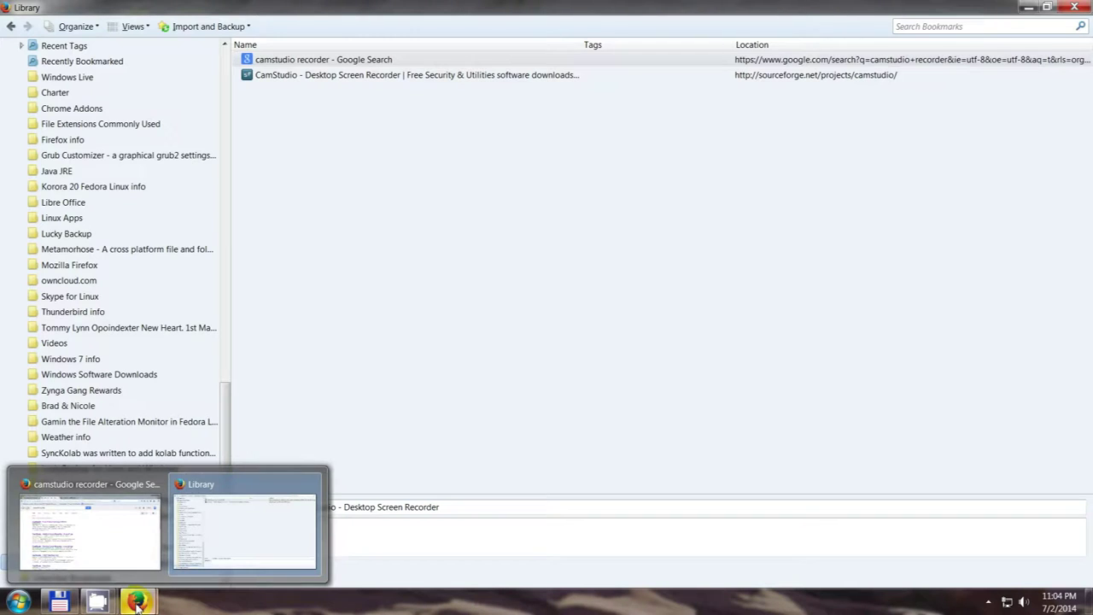
mouse_move(133, 556)
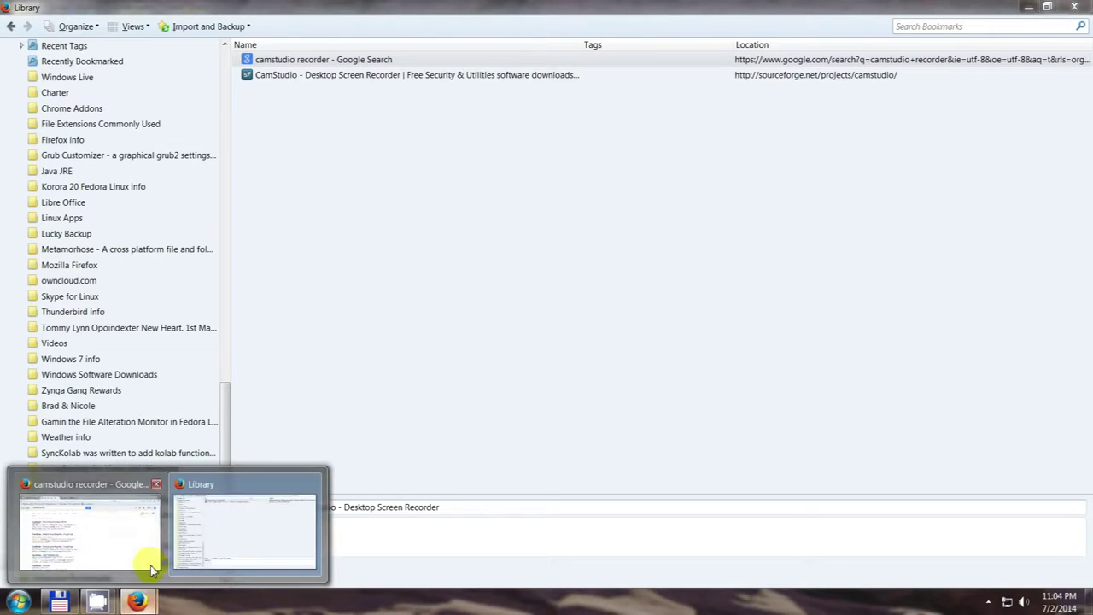
click(102, 526)
Close uStart, Dr.Web-check the camstudio.org result (error), then open it in a new tab.
click(149, 27)
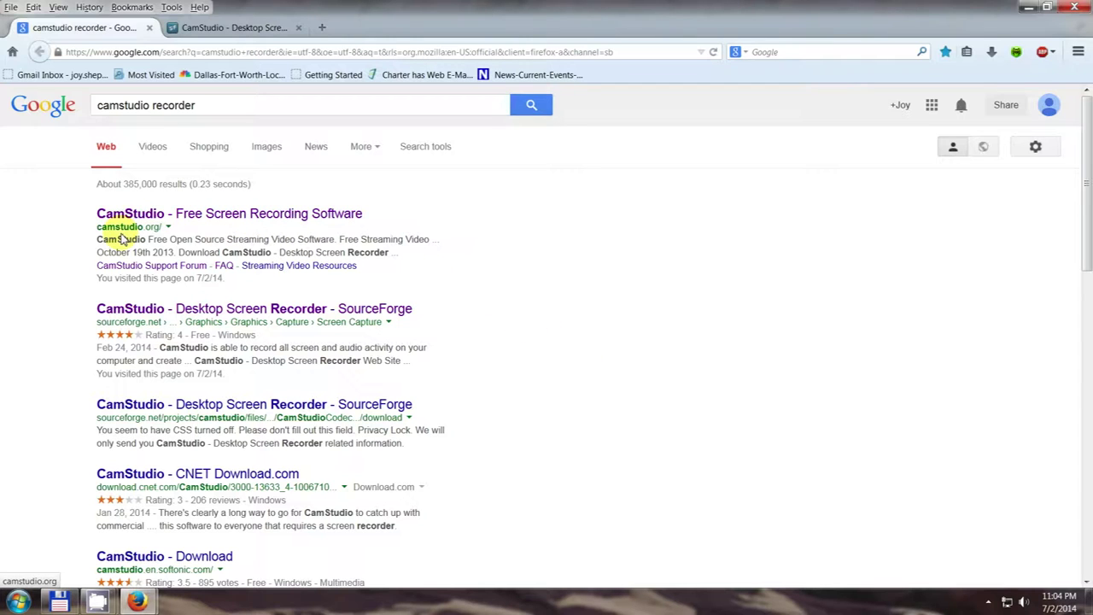
right_click(231, 220)
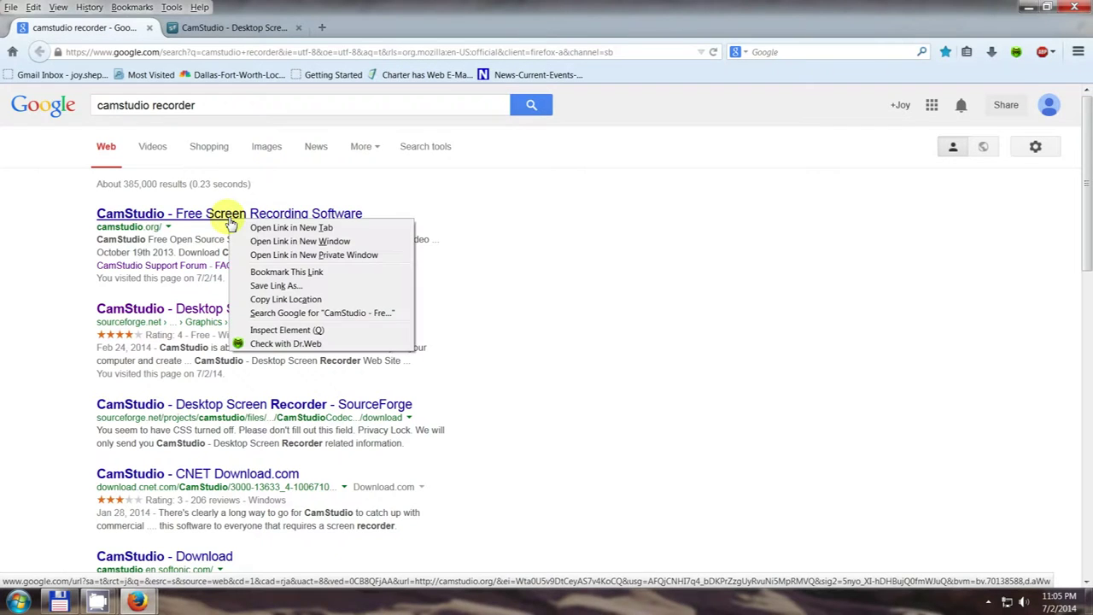
click(322, 345)
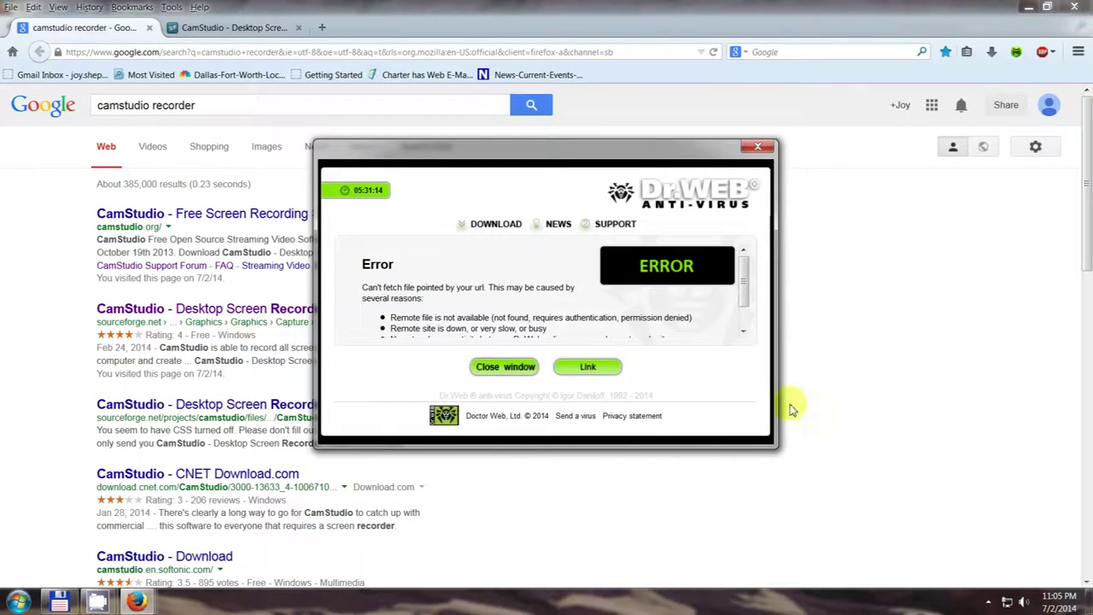
click(509, 367)
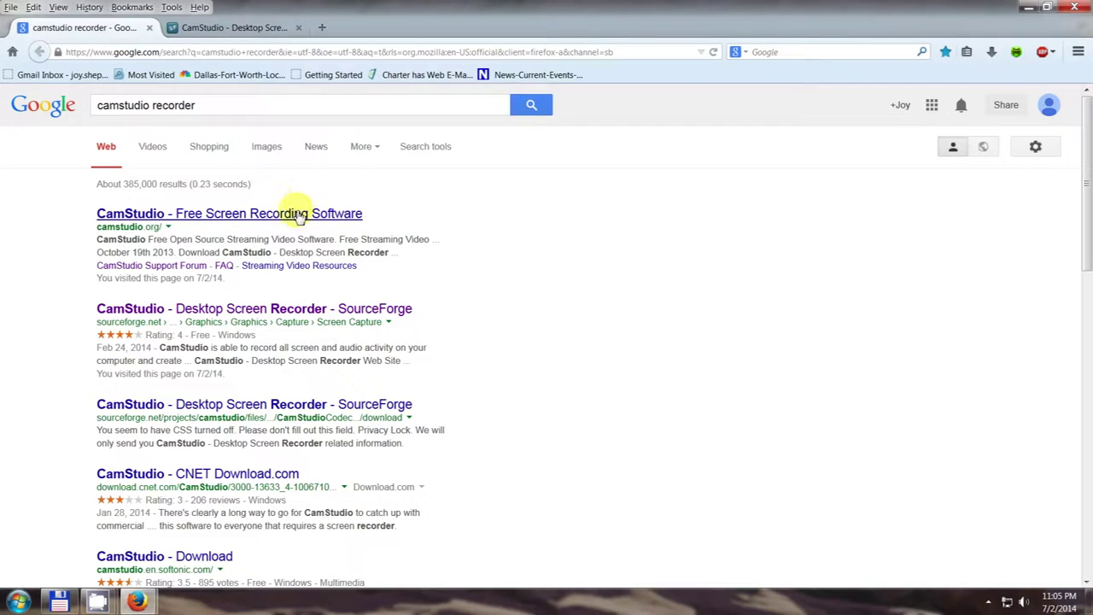
middle_click(290, 213)
Switch to the camstudio.org tab and scroll to the CamStudio 2.7.2 (Build r326) download link.
click(275, 29)
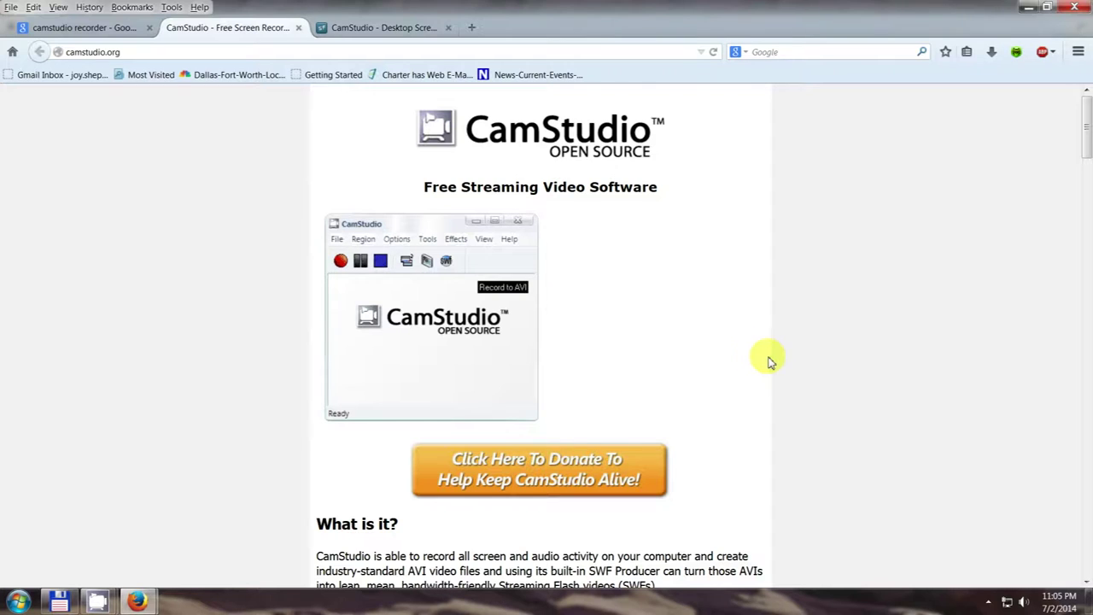
scroll(781, 392, down, 5)
scroll(786, 399, down, 20)
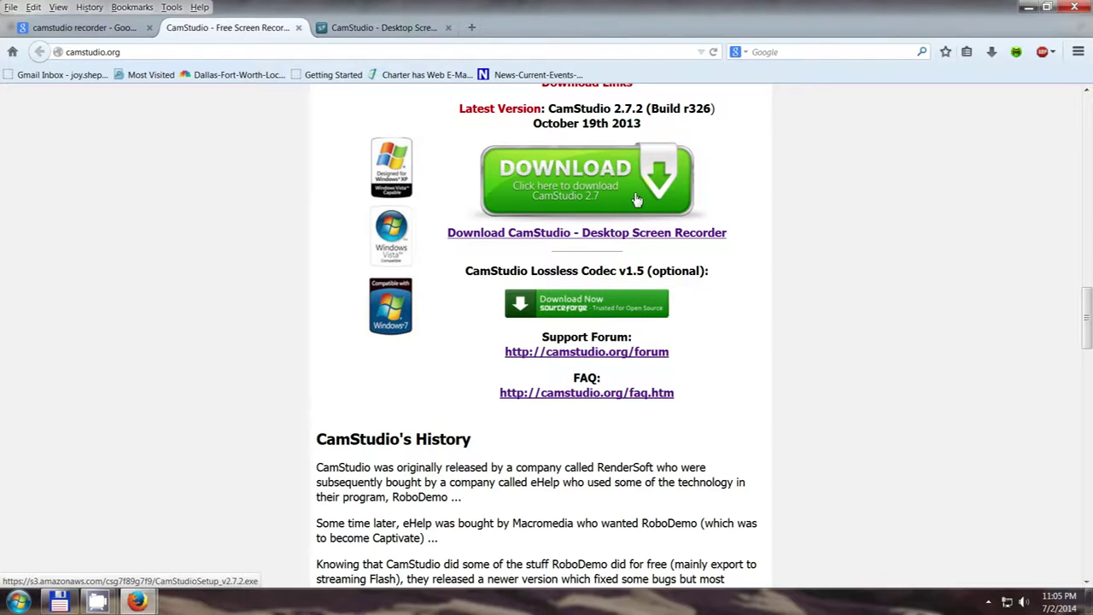
Dr.Web-check the CamStudio 2.7.2 Download link, dismiss the infected warning, and close the tab.
right_click(636, 199)
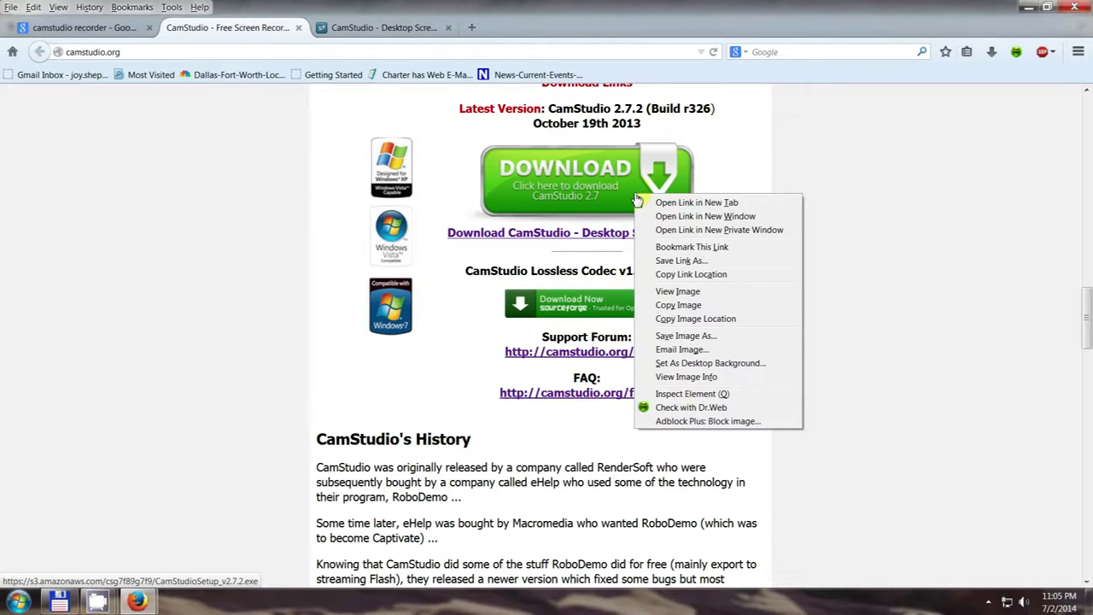
click(728, 409)
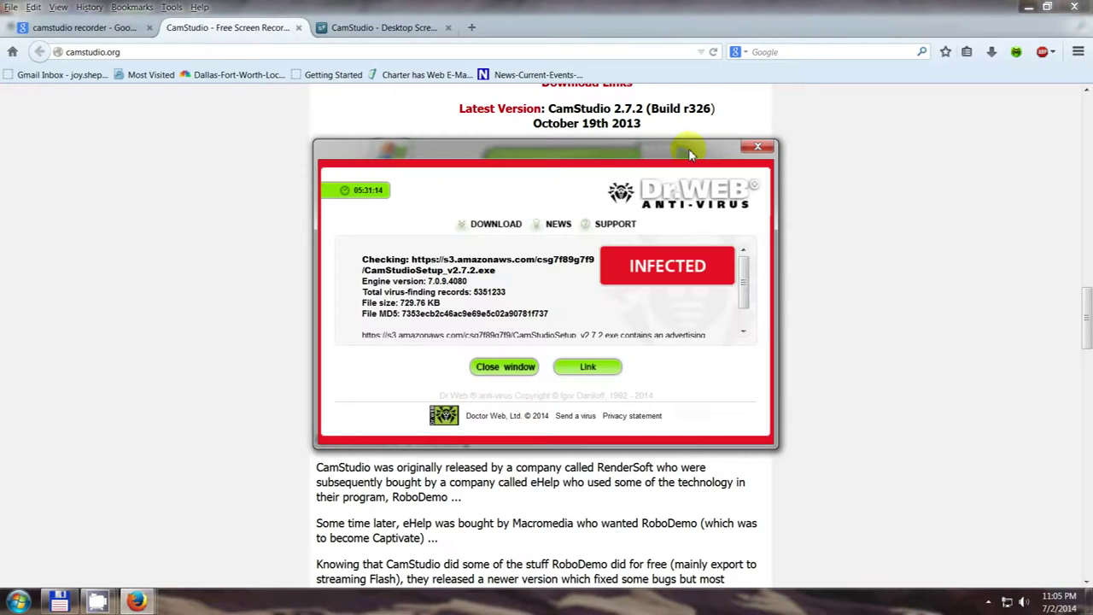
click(505, 367)
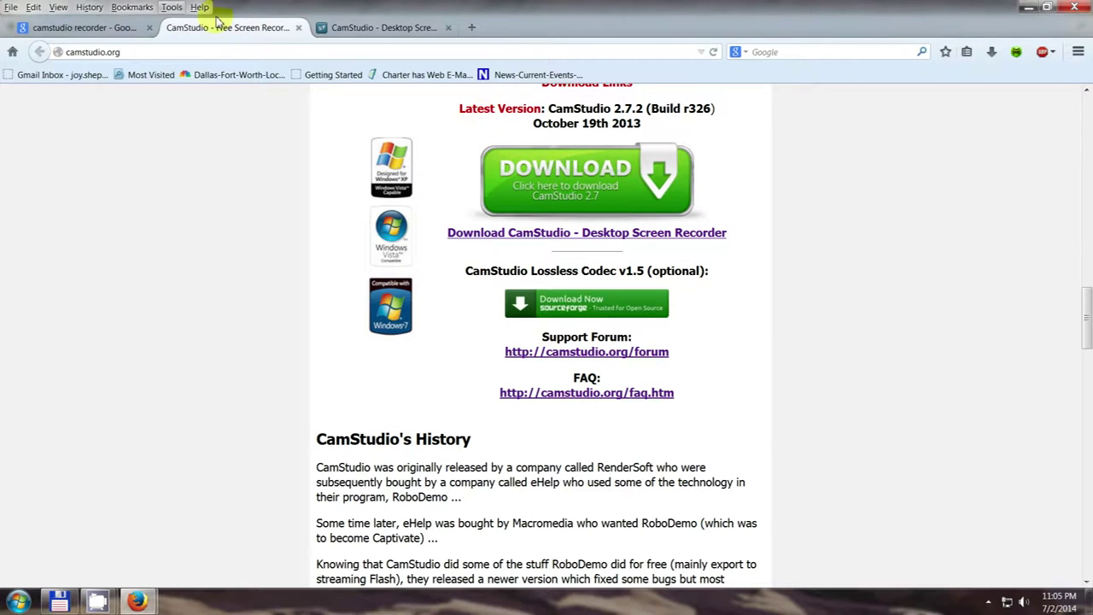
click(298, 29)
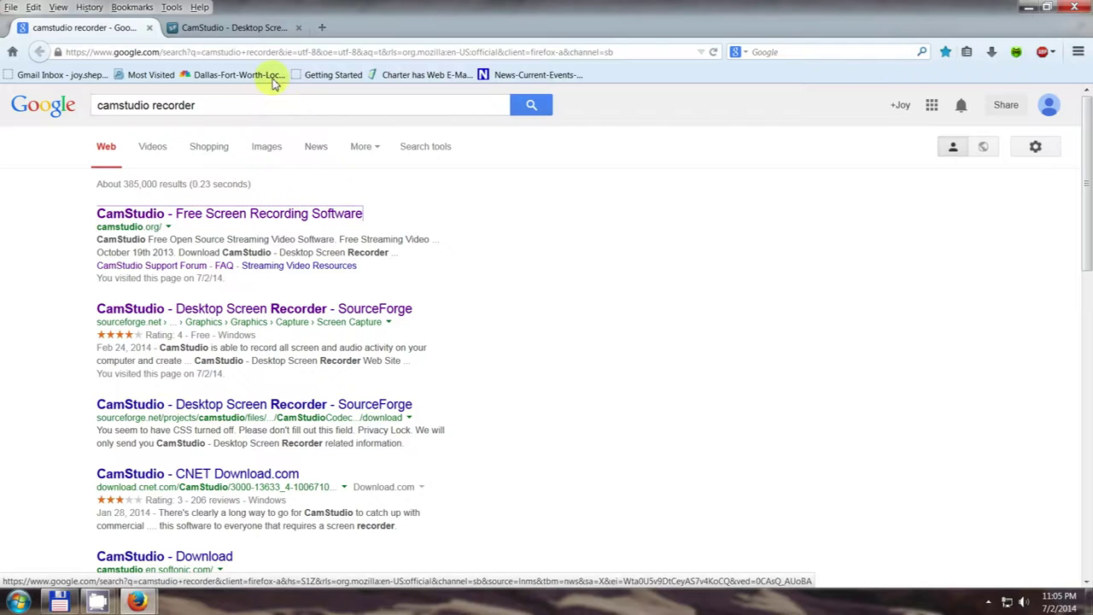
Dr.Web-check the SourceForge Download link, rated CLEAN, then close the SourceForge tab.
click(256, 31)
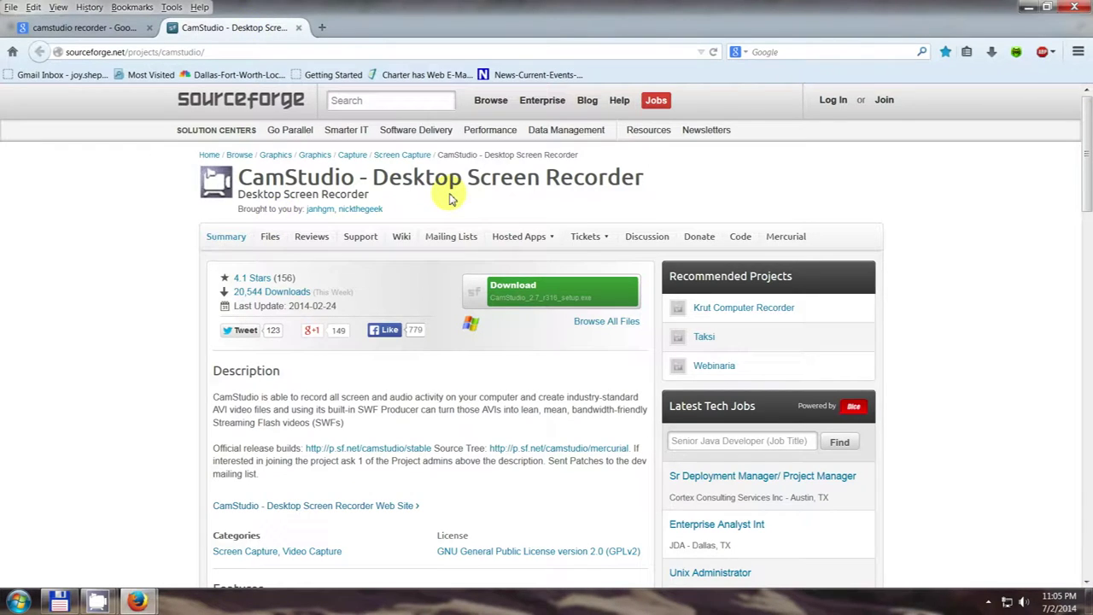
right_click(543, 308)
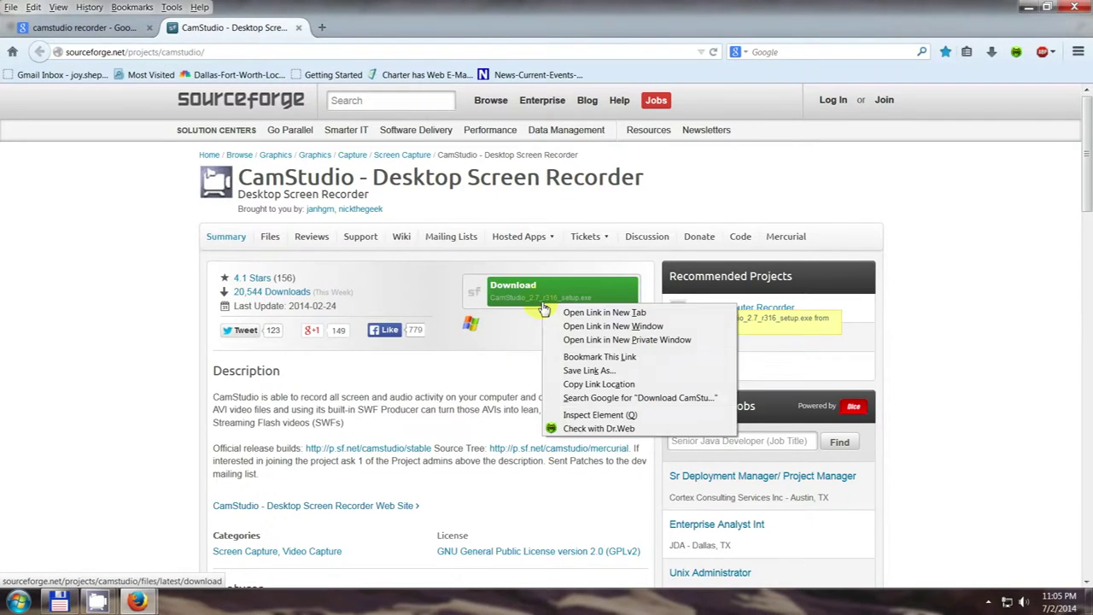
click(579, 434)
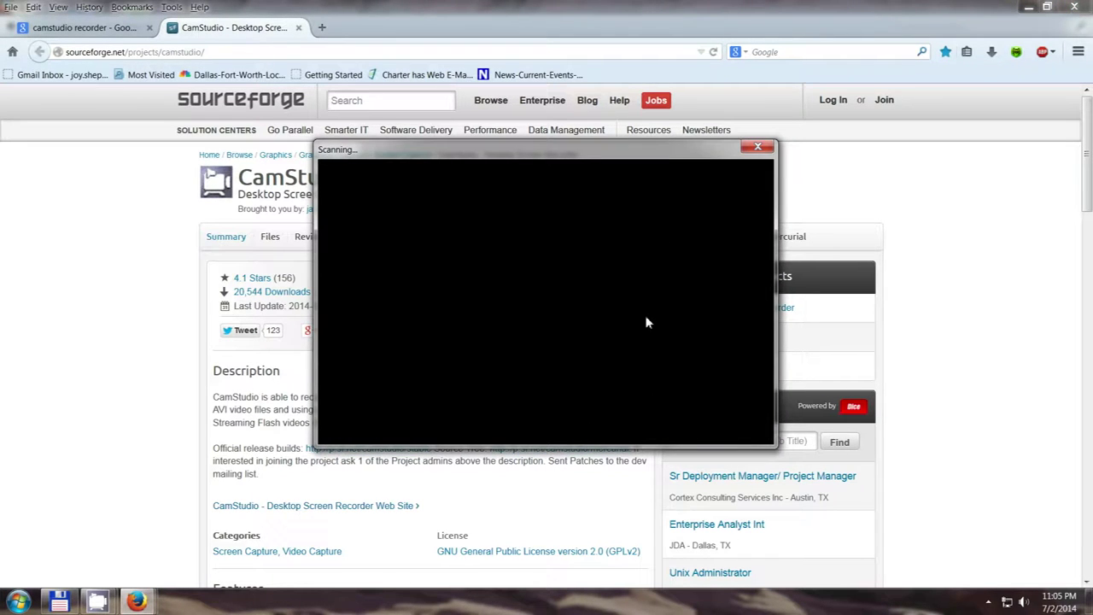
drag(672, 157, 398, 128)
click(260, 341)
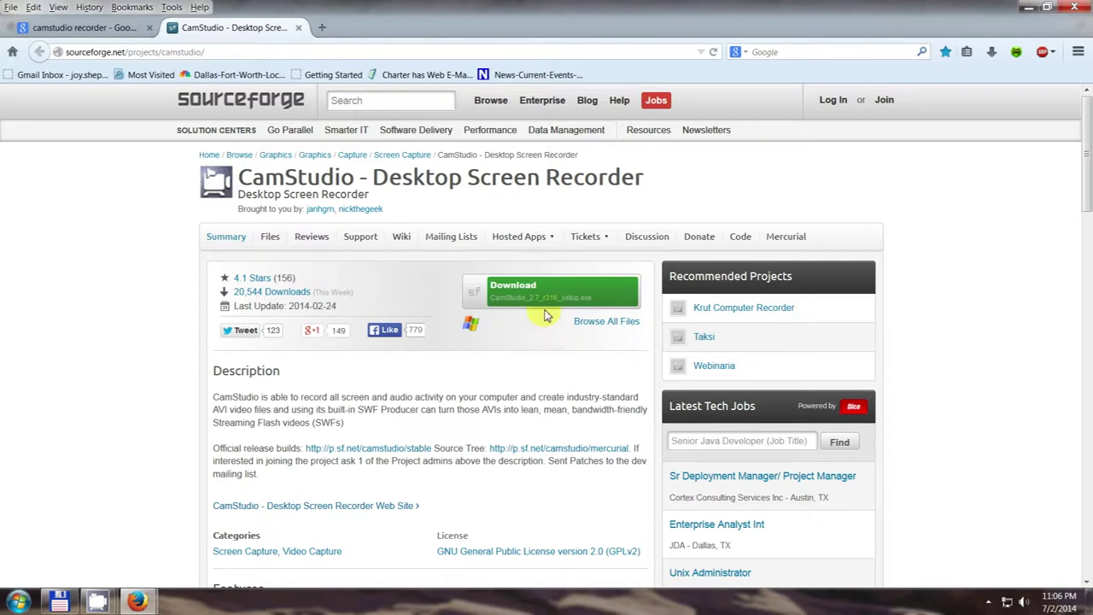
click(298, 27)
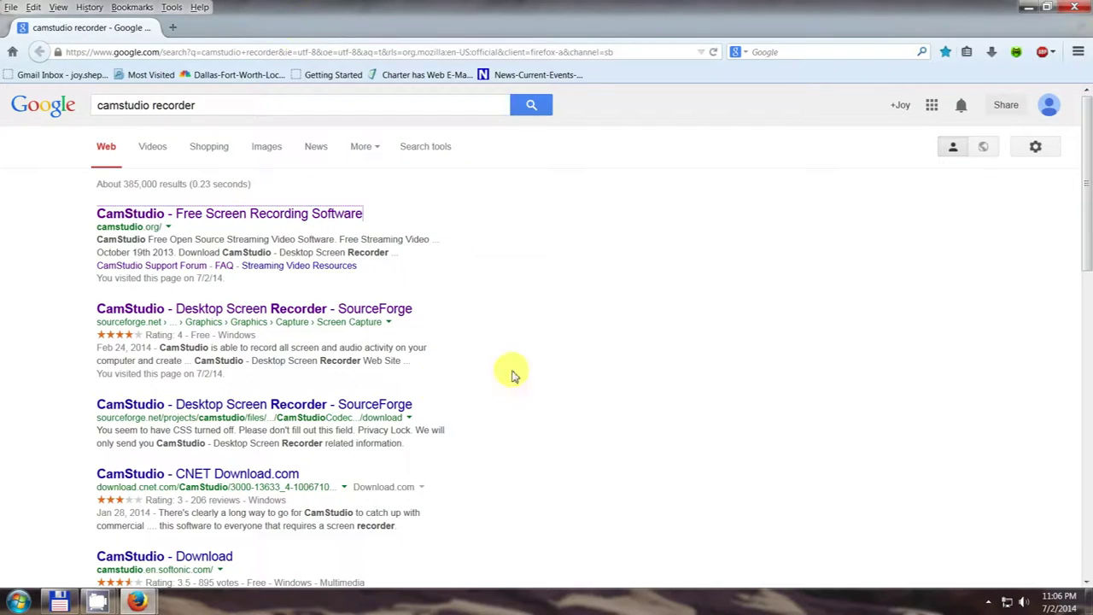
Close the Firefox window and the bookmarks Library window.
click(1080, 10)
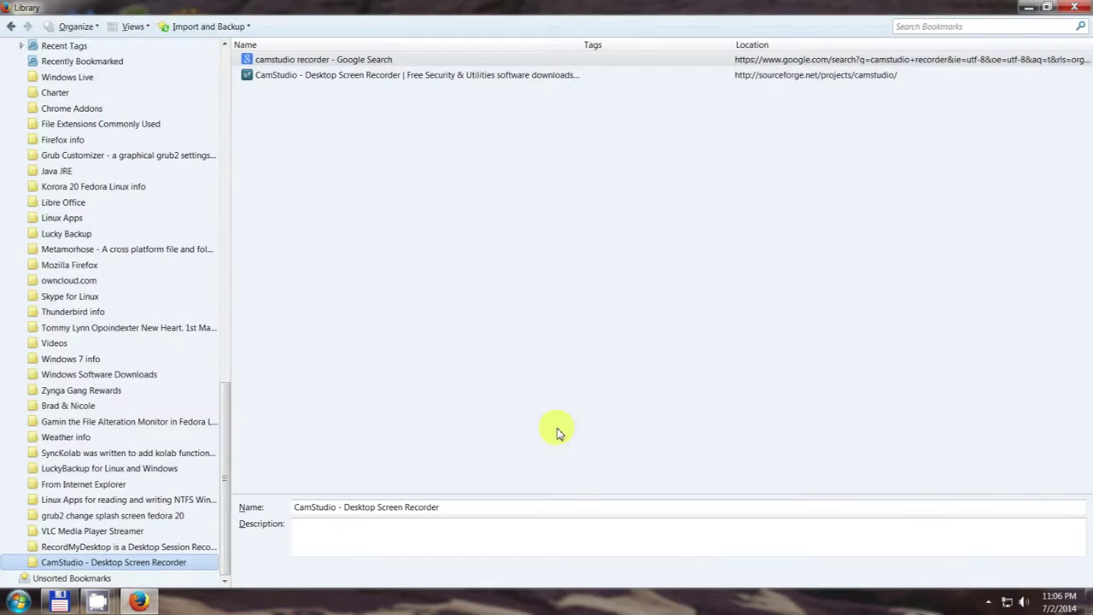
click(1074, 8)
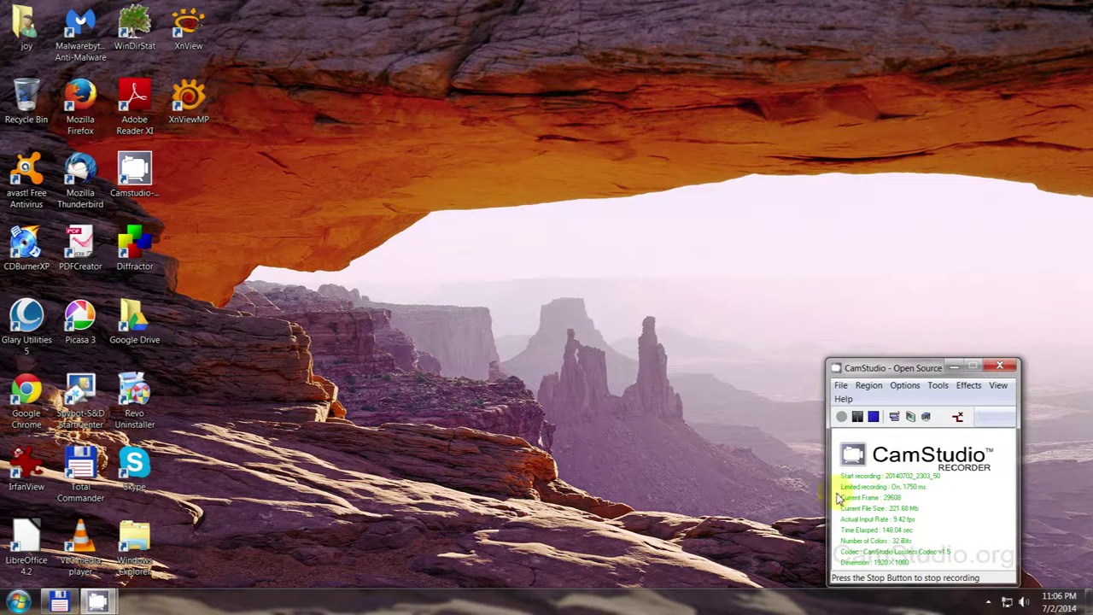
Bring Total Commander up from the taskbar to show the CamStudio-Recorder folders.
click(58, 602)
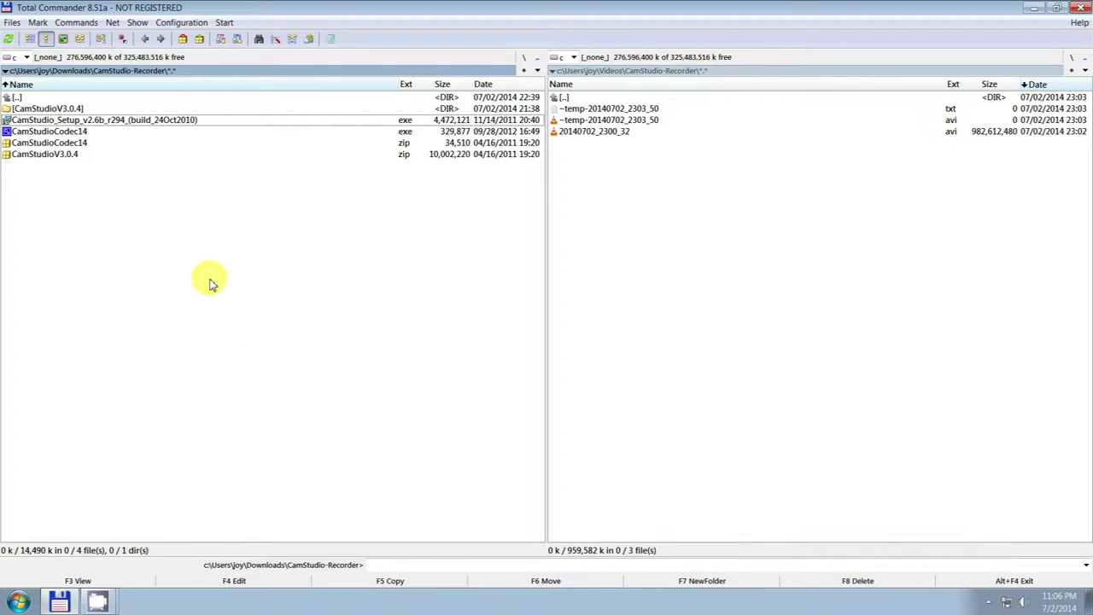
Restore the CamStudio recorder window from the taskbar and open its Options menu.
mouse_move(97, 600)
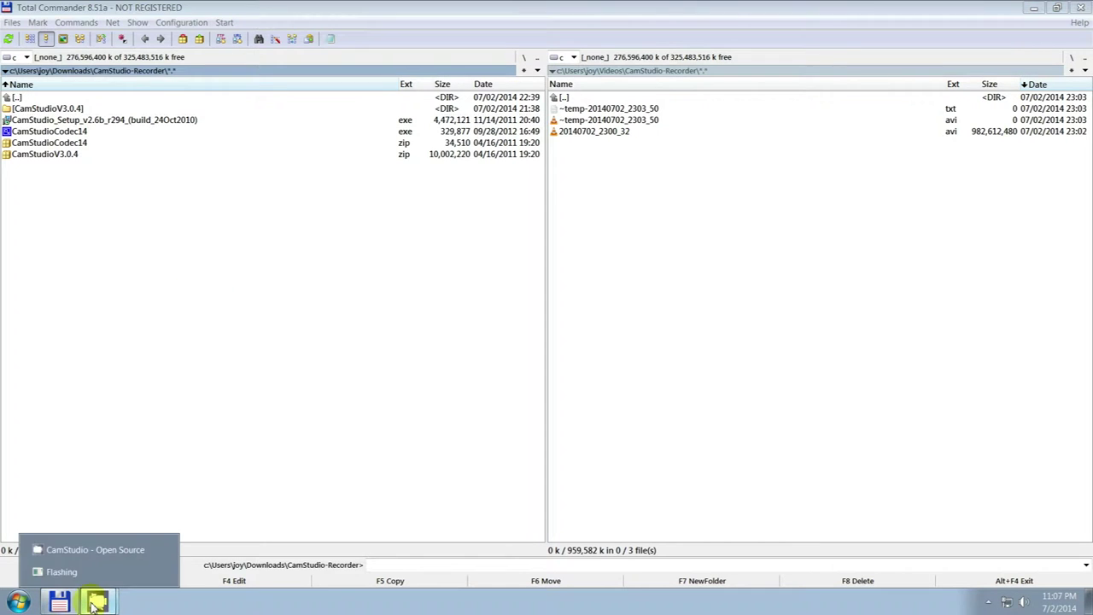
click(101, 565)
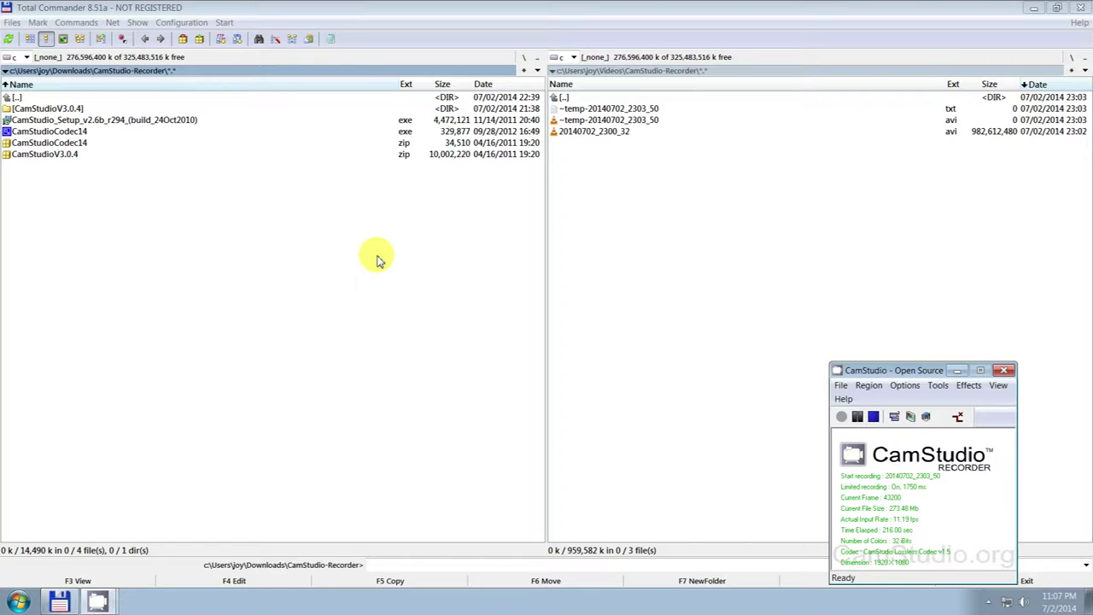
click(907, 386)
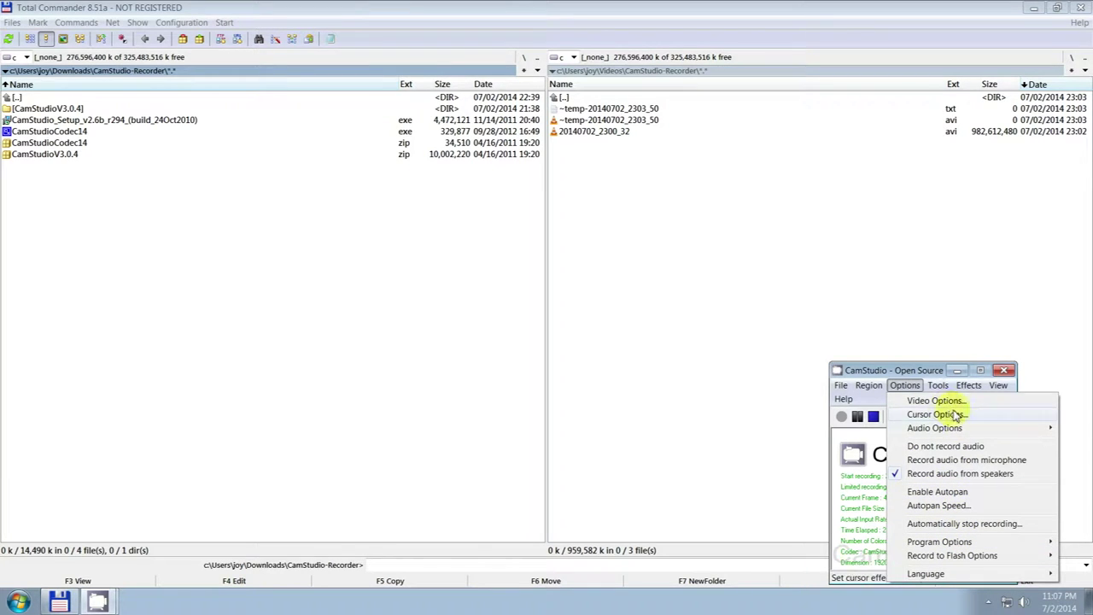
Dismiss the CamStudio Options menu without choosing anything and start a new full-desktop recording.
mouse_move(955, 575)
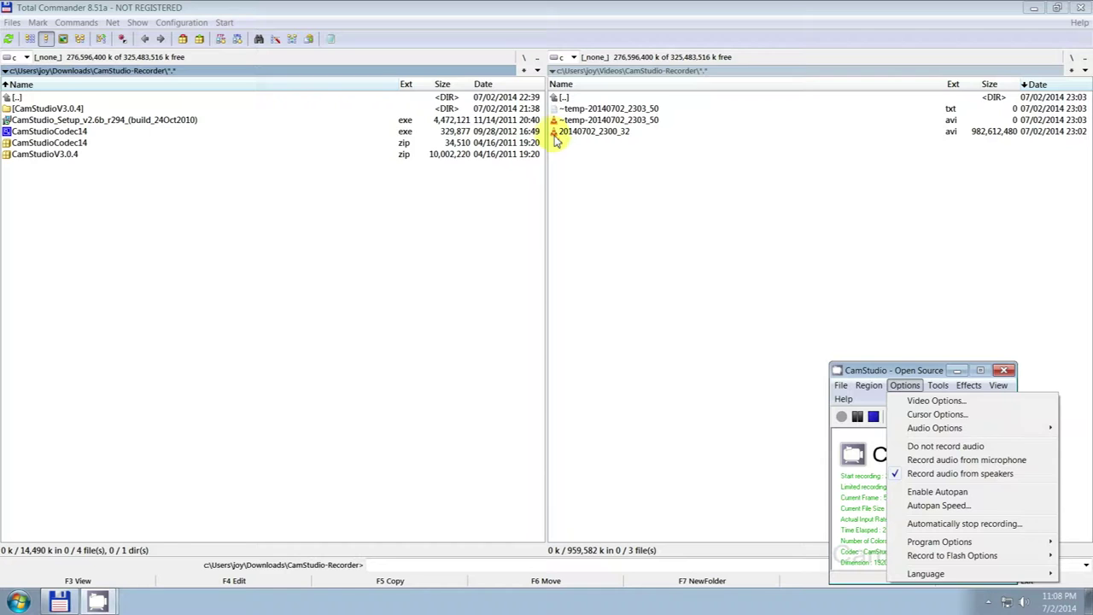
click(722, 389)
click(96, 602)
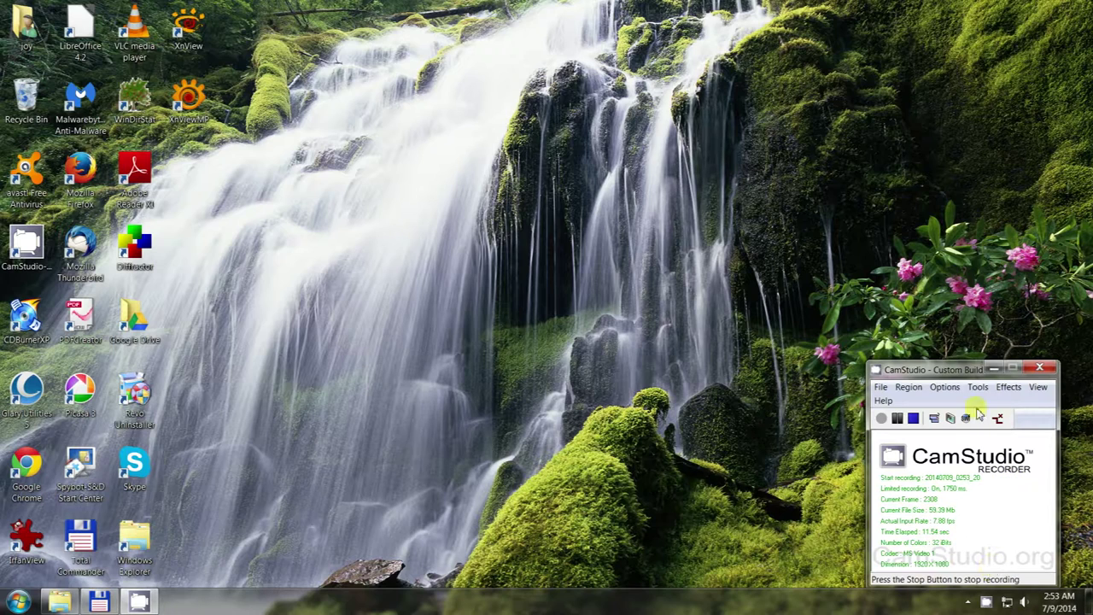
Minimize the CamStudio recorder to the tray, restore it, and stop the current recording.
click(992, 372)
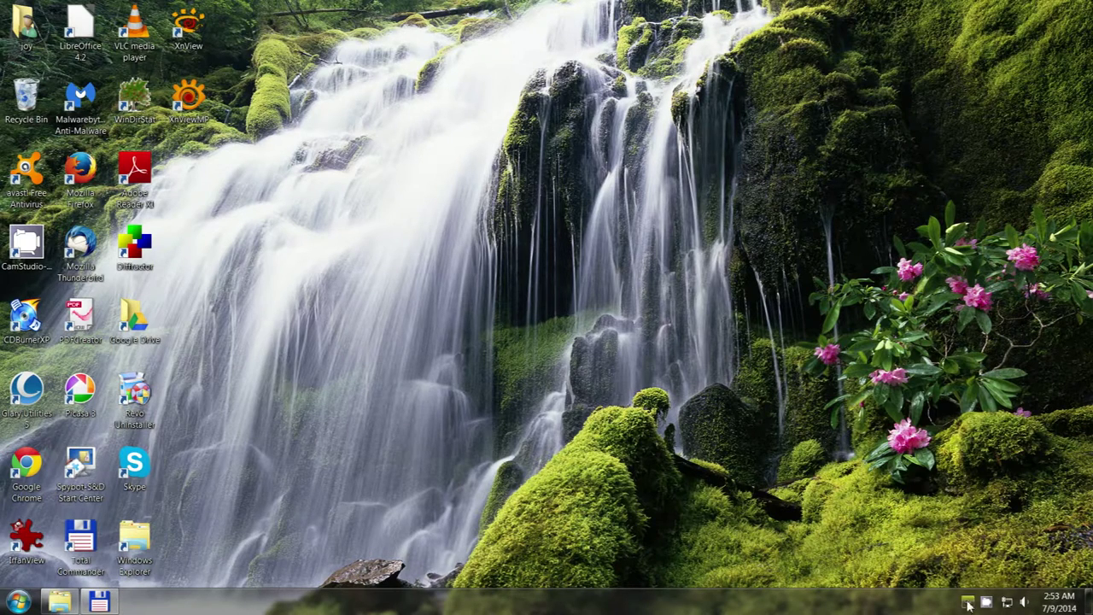
click(970, 602)
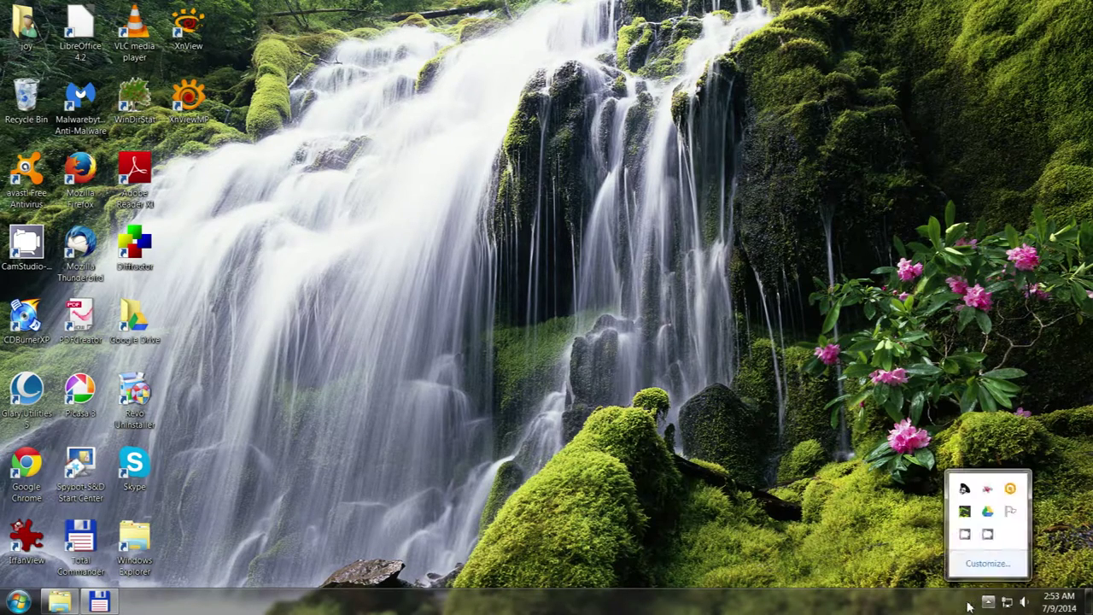
click(965, 536)
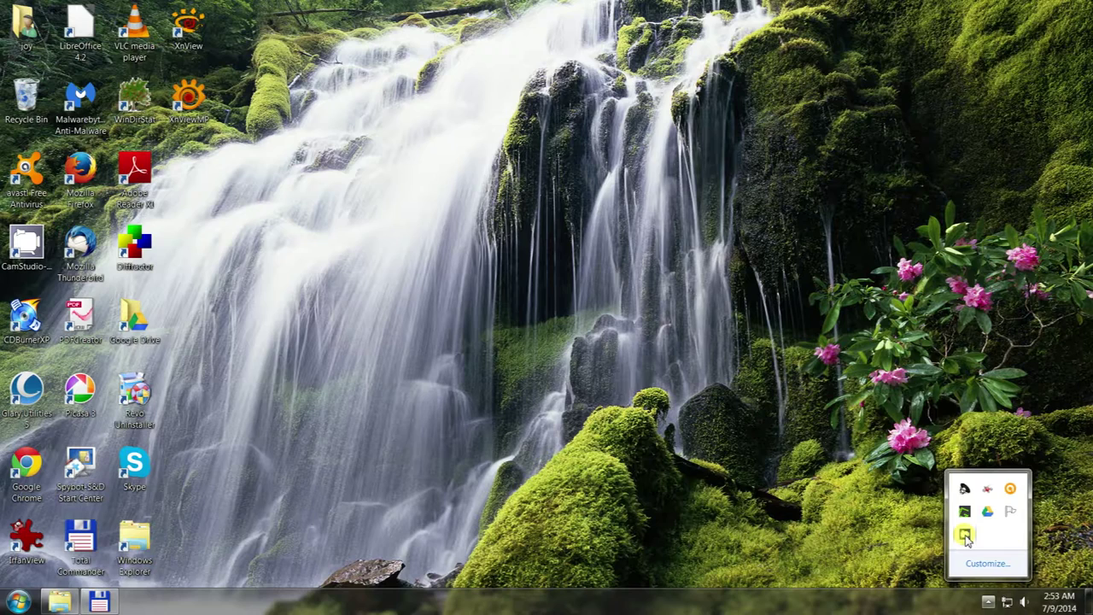
click(966, 536)
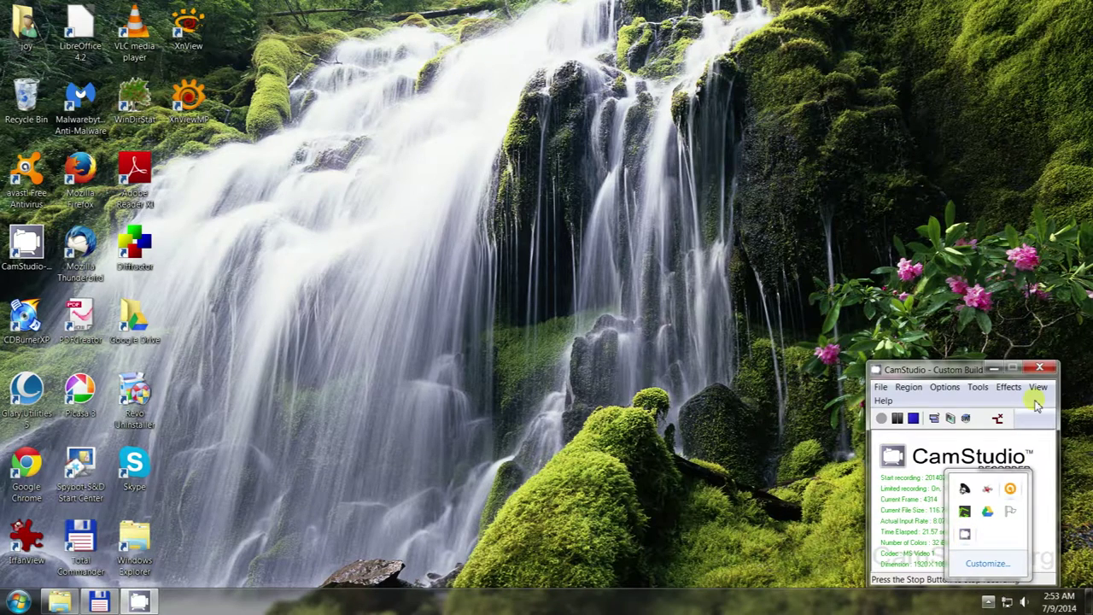
click(941, 314)
click(914, 417)
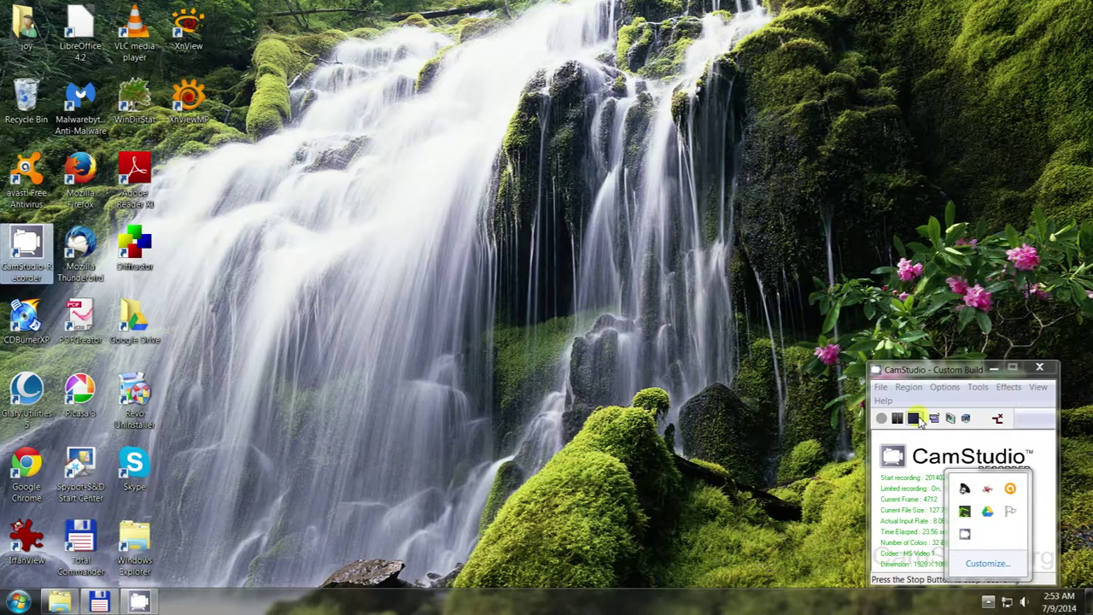
Hide the recorder again and bring Total Commander up showing the Pictures\Banners folder.
click(994, 370)
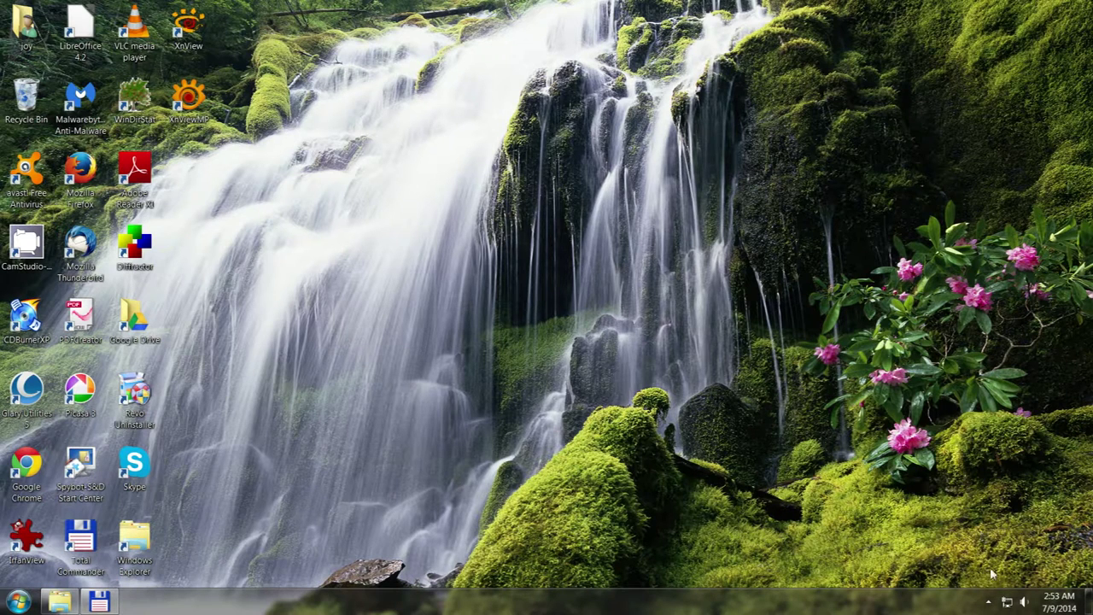
click(988, 601)
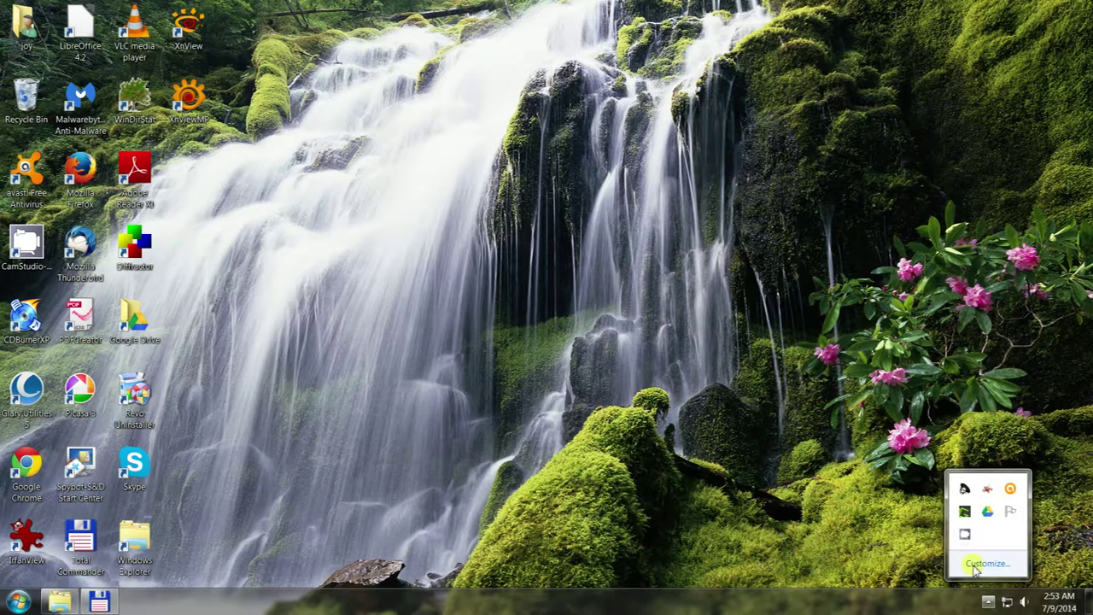
click(770, 461)
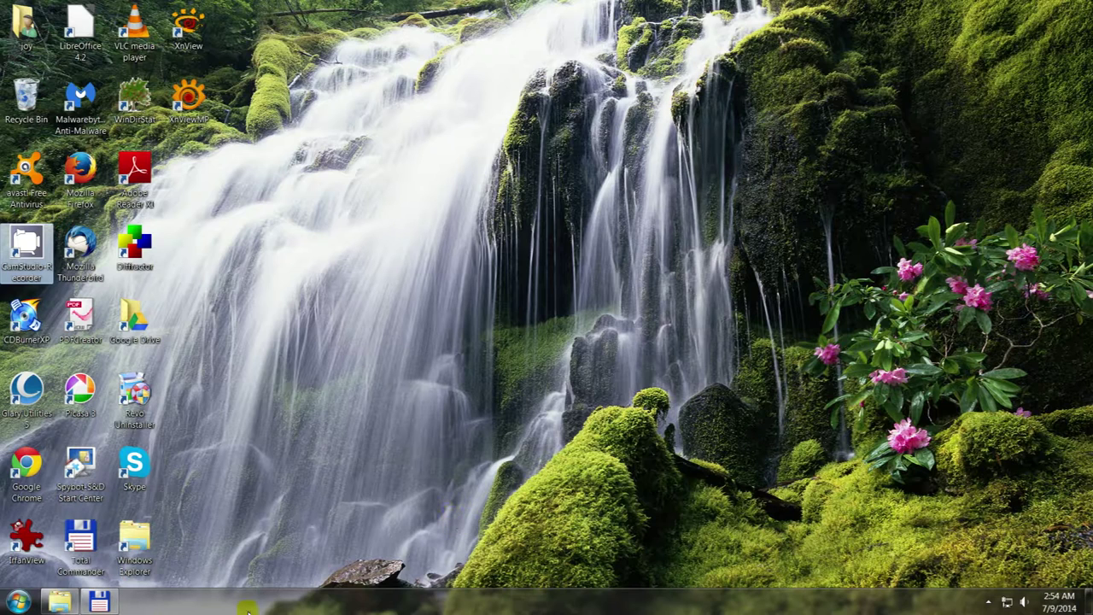
click(111, 602)
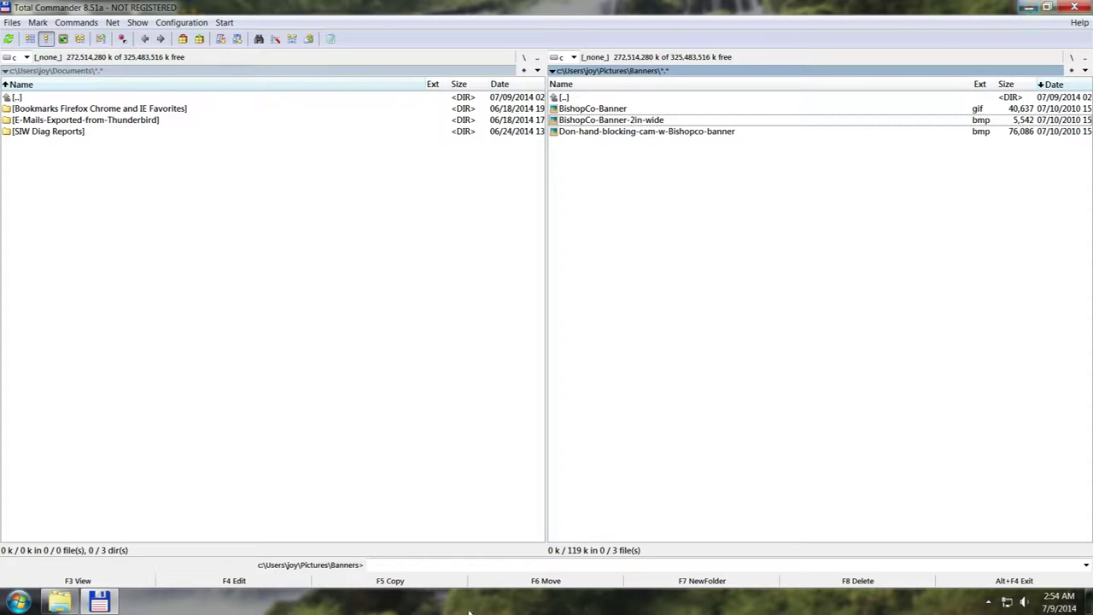
Minimize Total Commander, open the Pictures folder in Windows Explorer, then minimize Explorer too.
click(1028, 6)
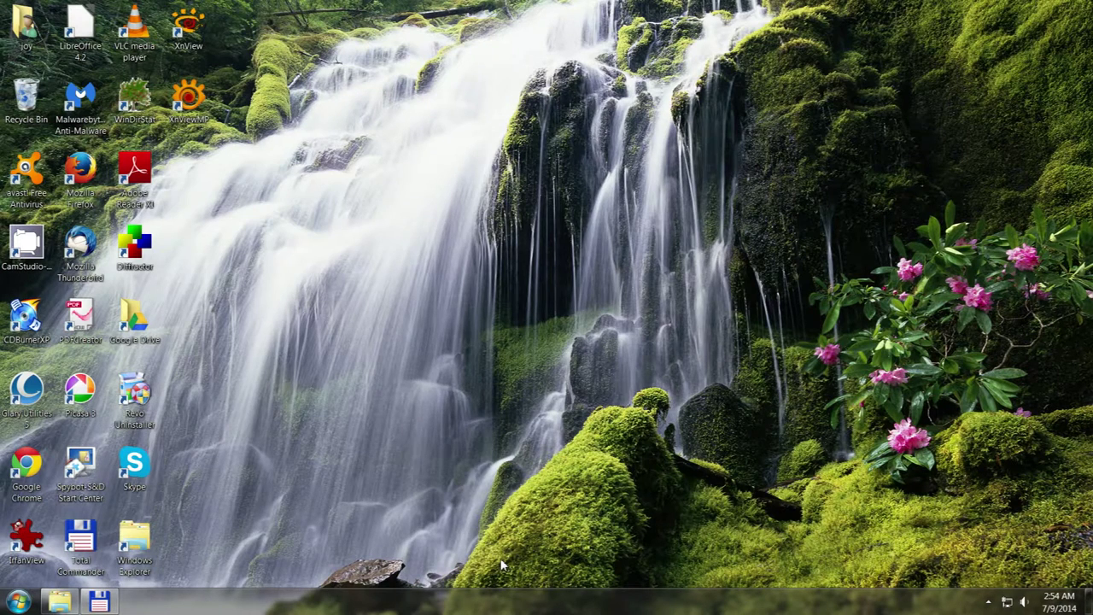
click(58, 602)
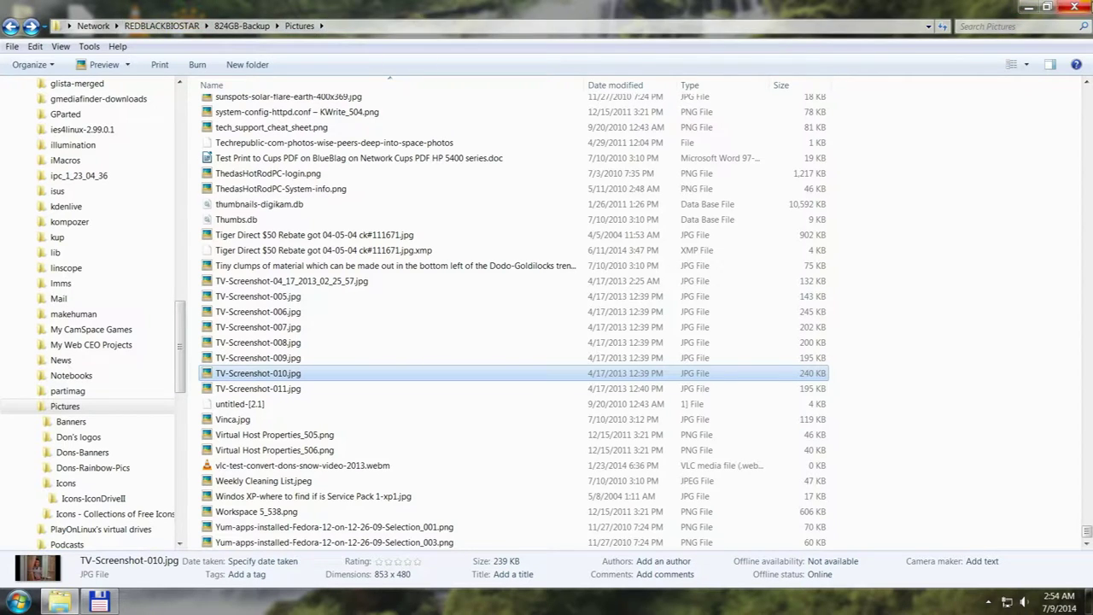
click(1029, 7)
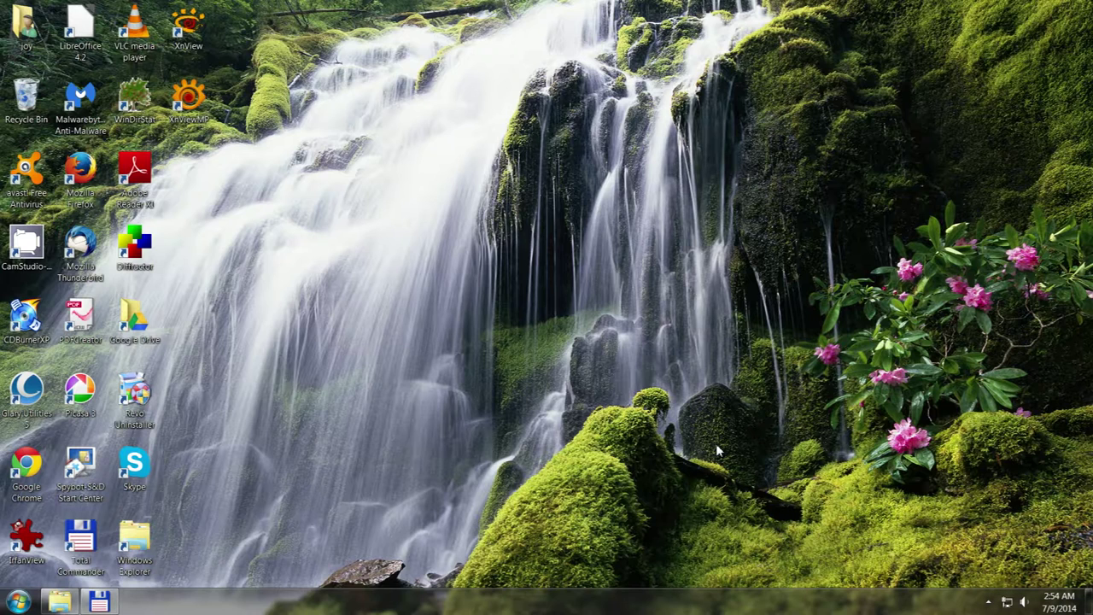
click(988, 603)
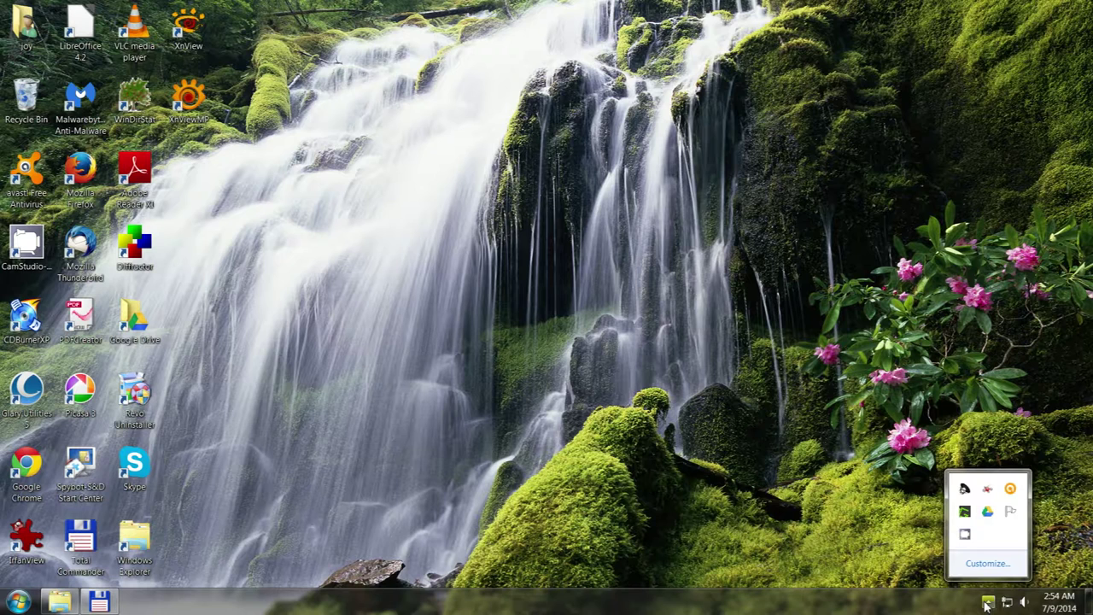
click(966, 535)
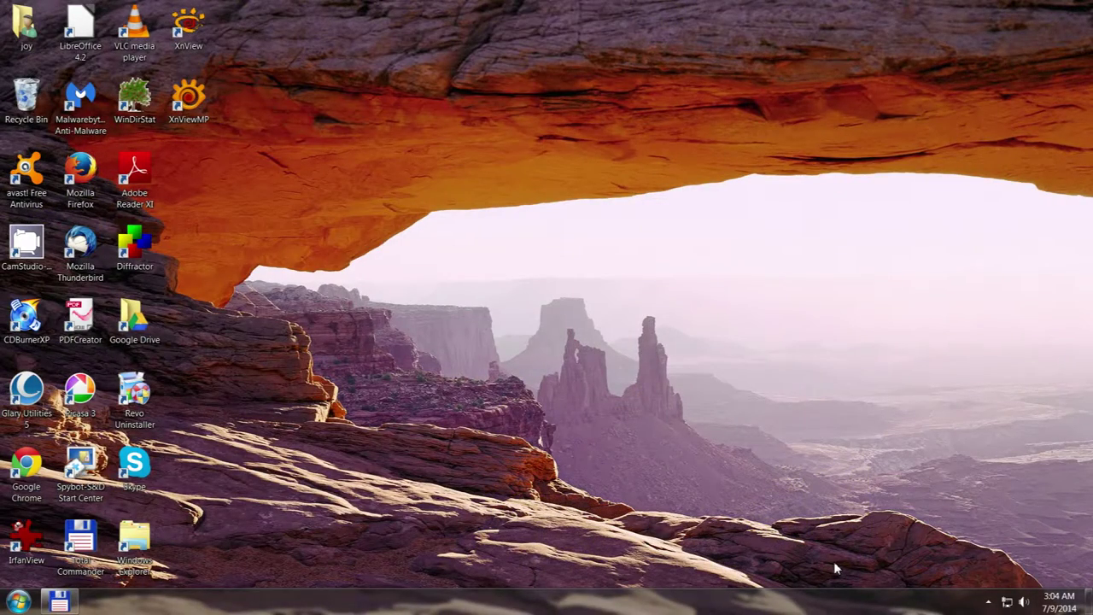
Restore CamStudio from the tray, move it to the upper right, stop recording and minimize it.
click(989, 602)
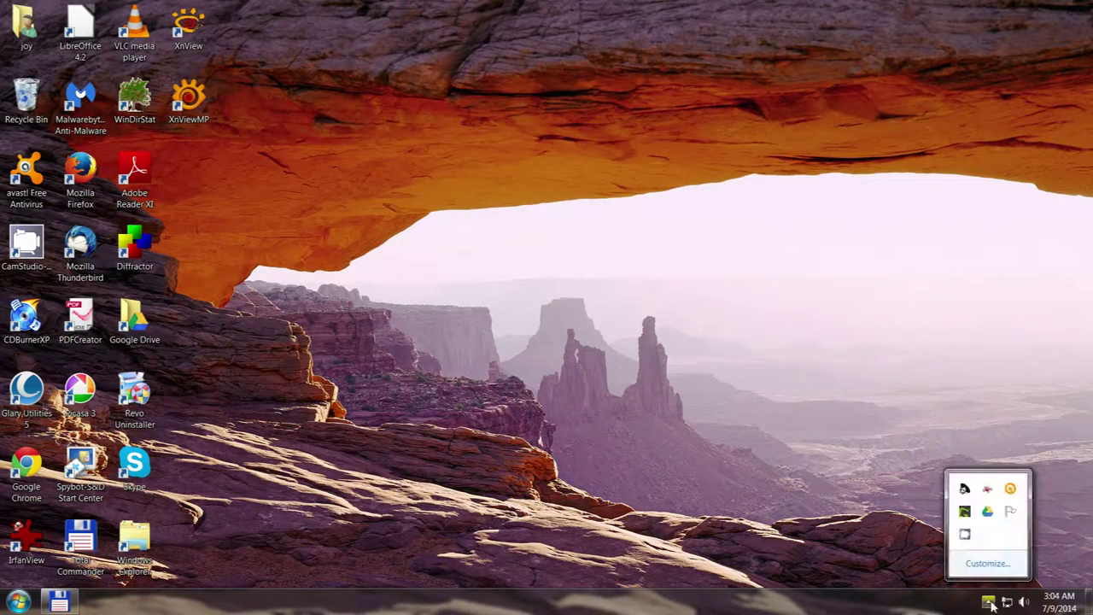
click(965, 534)
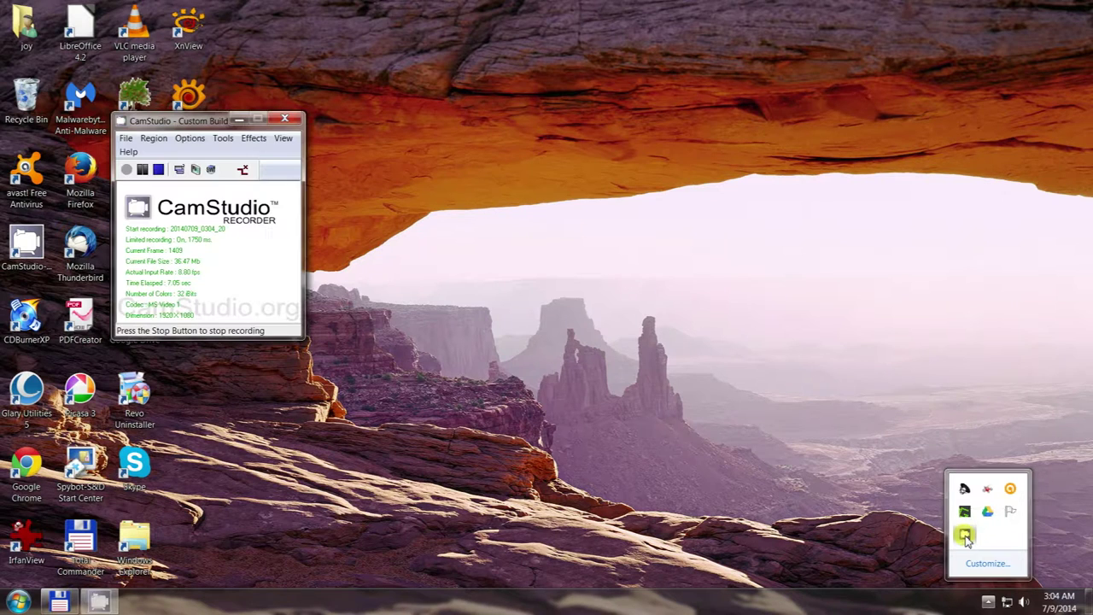
drag(195, 121, 901, 20)
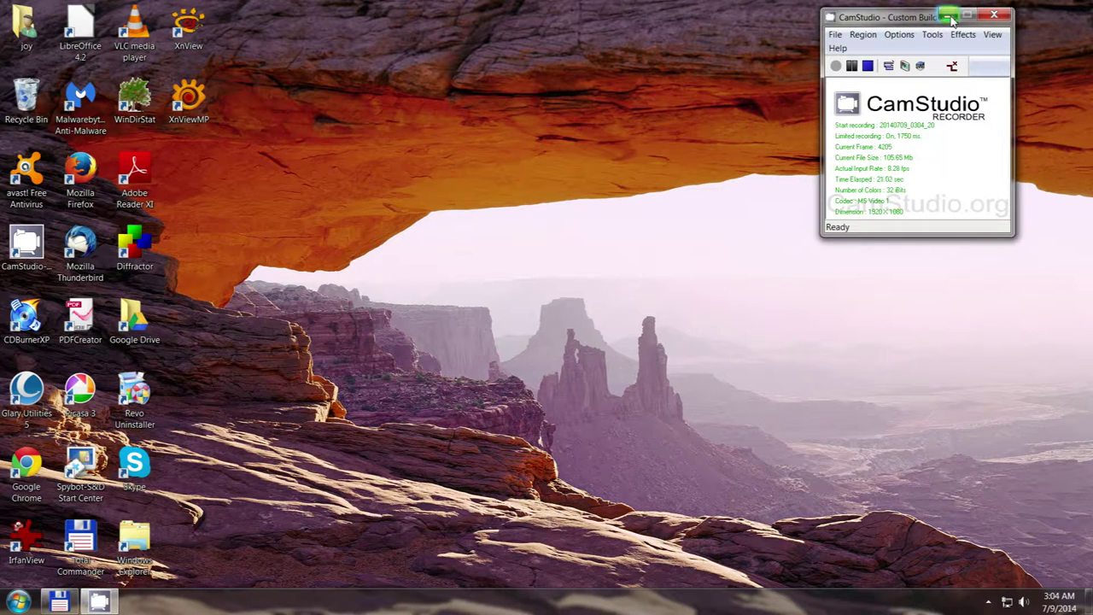
click(949, 17)
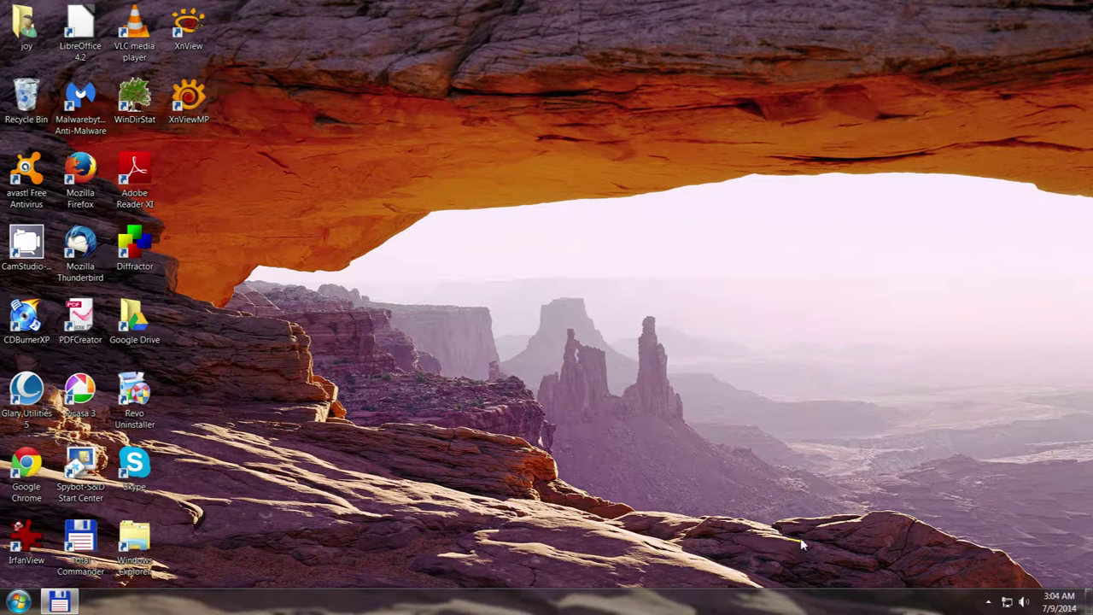
Open the Recording devices list and bring up the Microphone's properties.
right_click(1023, 602)
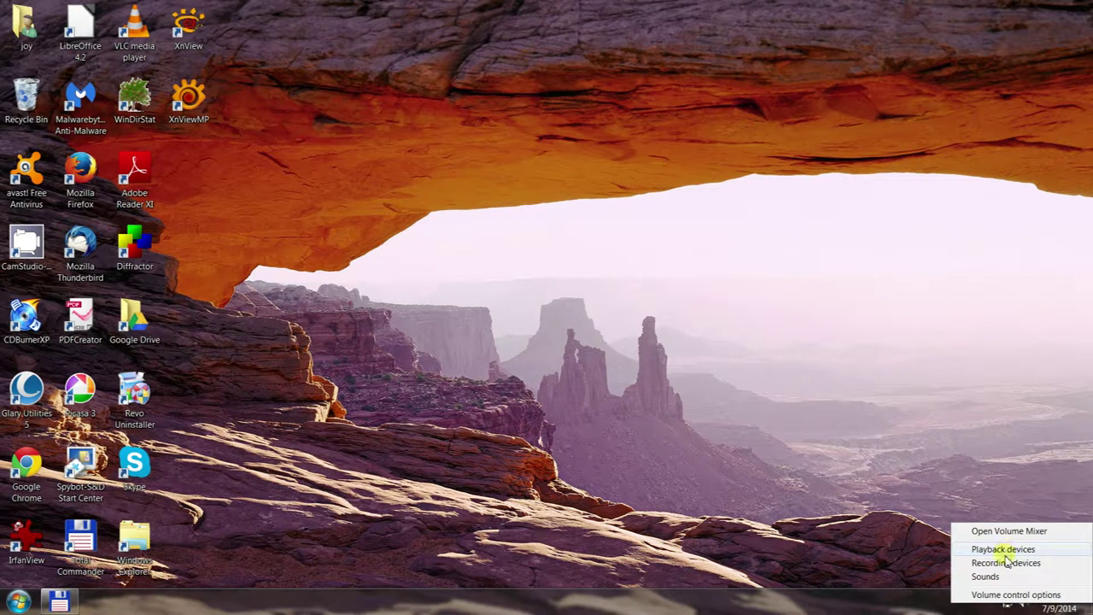
click(1006, 563)
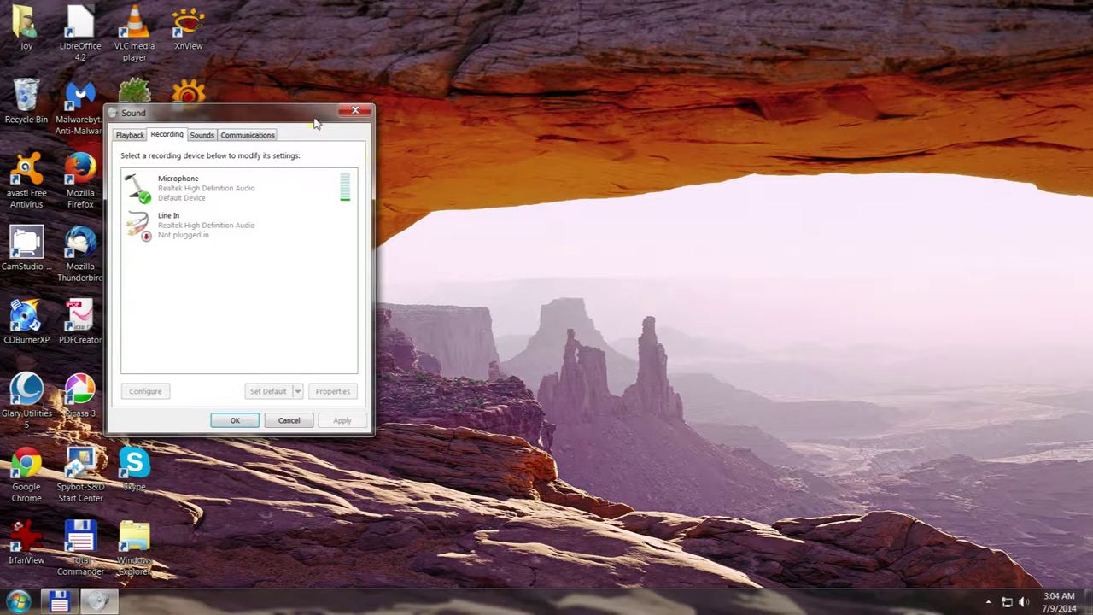
drag(315, 124, 399, 134)
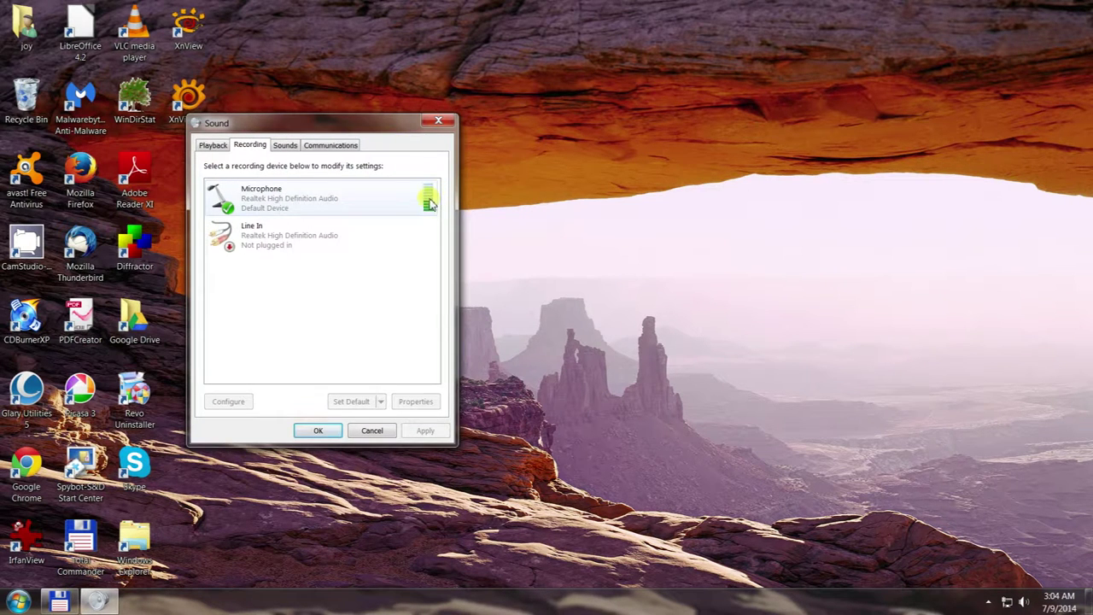
click(289, 208)
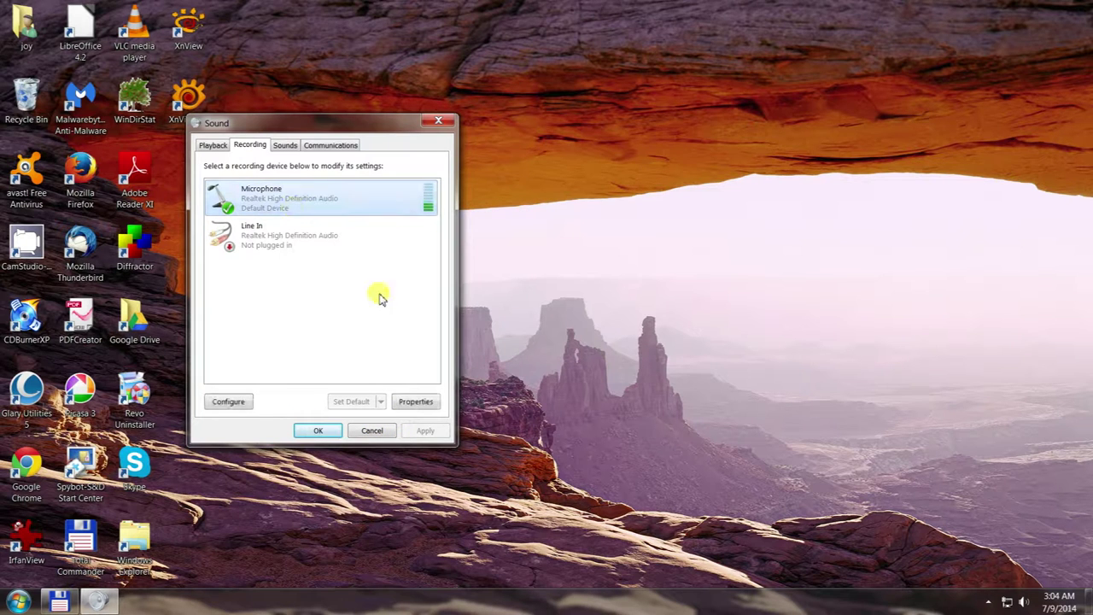
click(416, 405)
Review the Listen, Levels, Enhancements and Advanced tabs, tick Disable all sound effects, then cancel.
drag(412, 185, 772, 185)
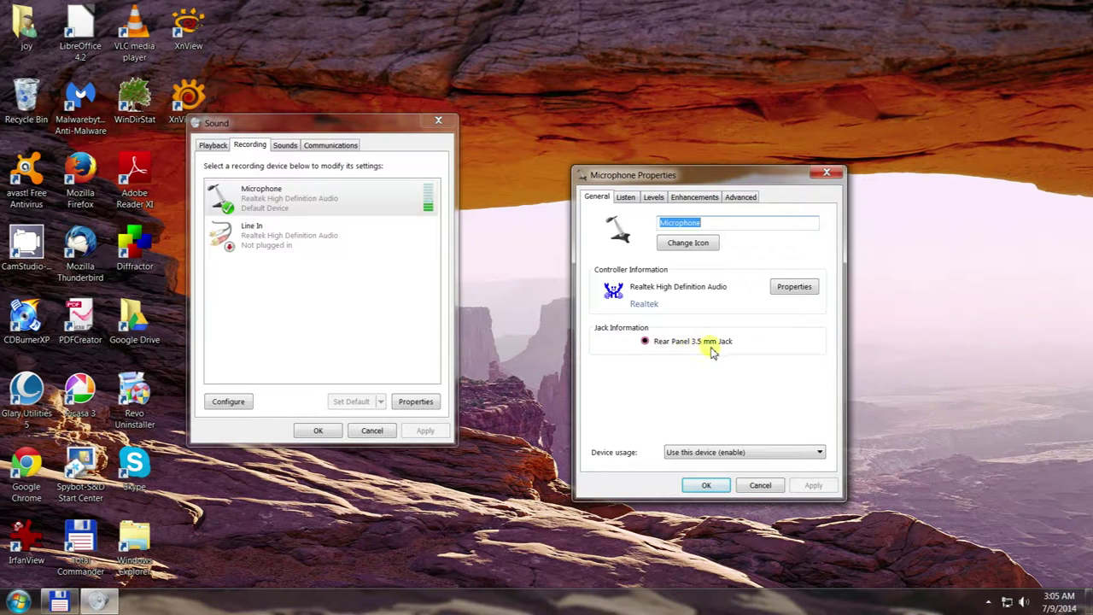
click(628, 198)
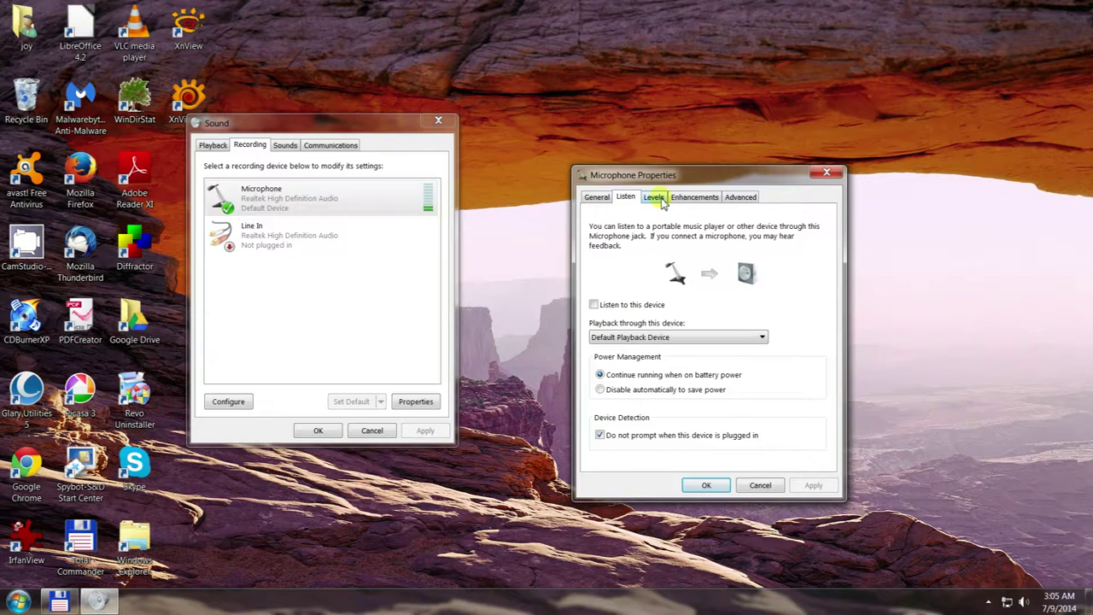
click(656, 197)
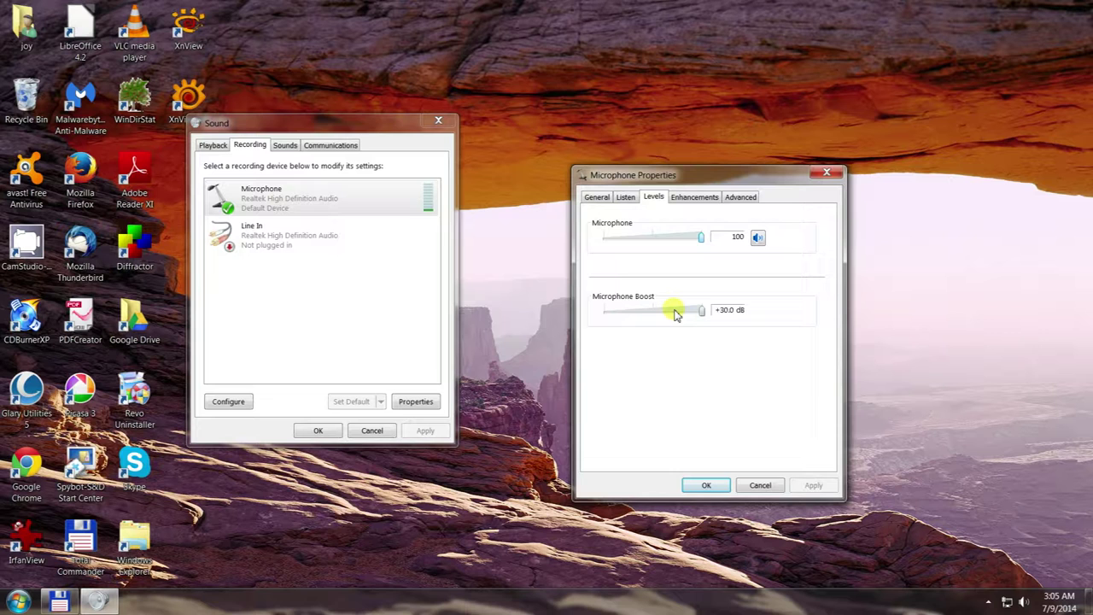
click(702, 202)
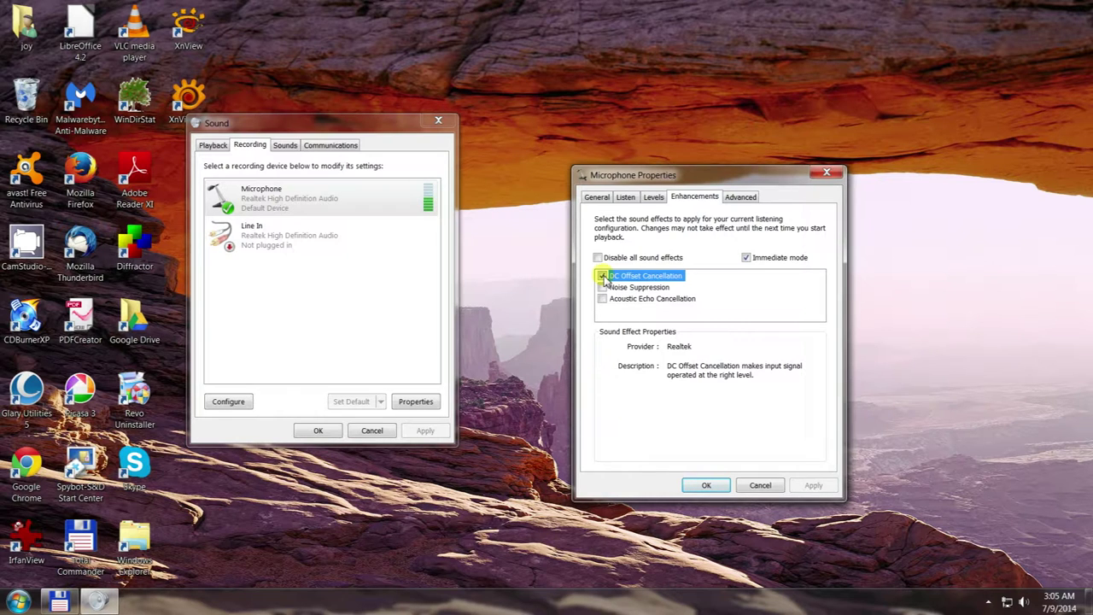
click(683, 256)
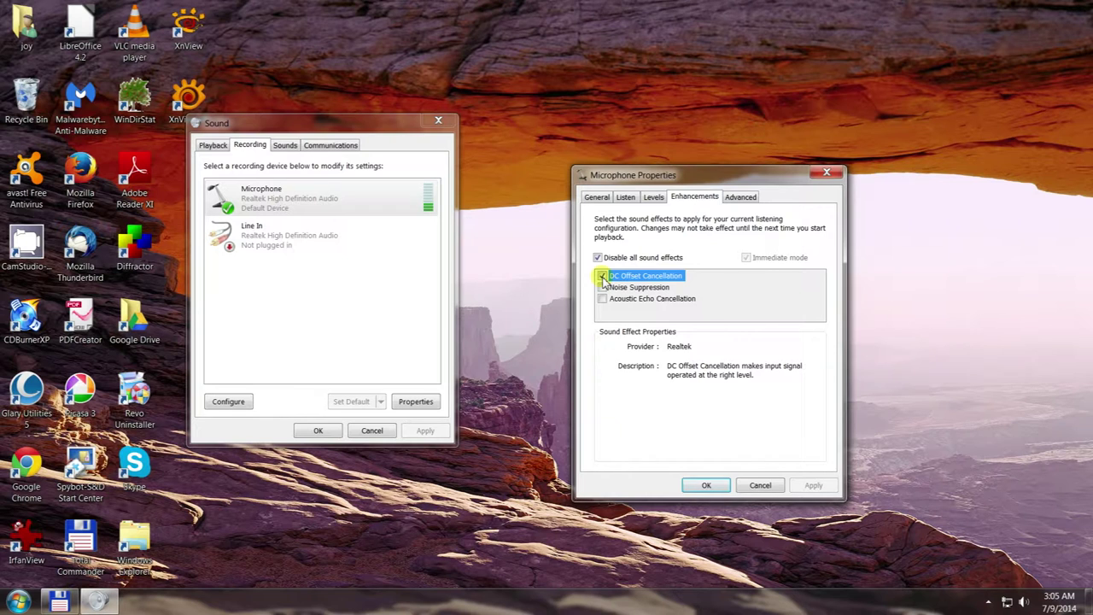
click(750, 199)
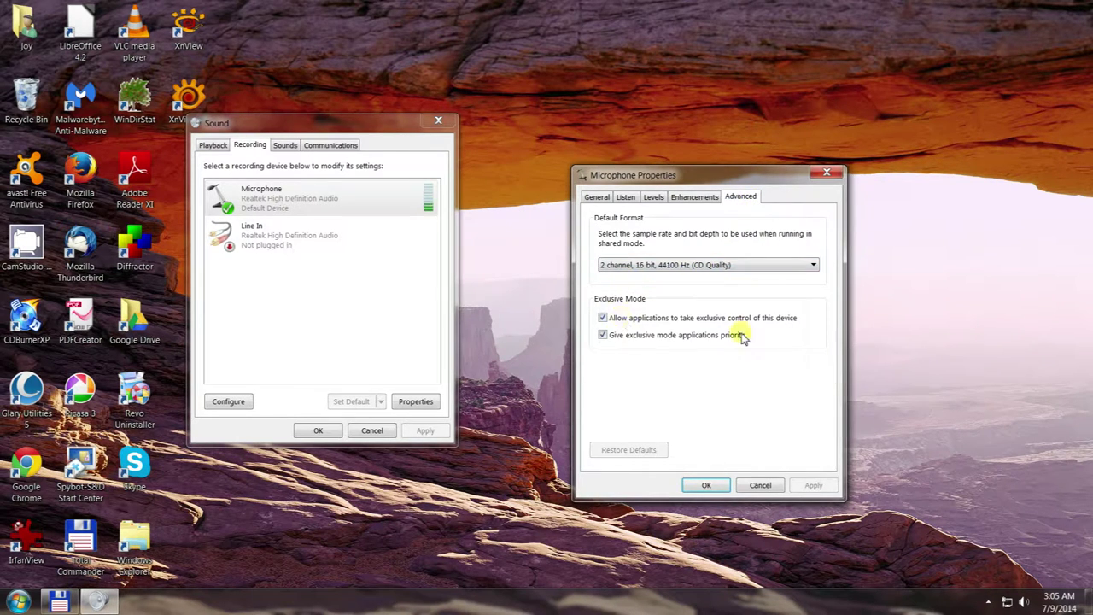
click(697, 199)
click(760, 484)
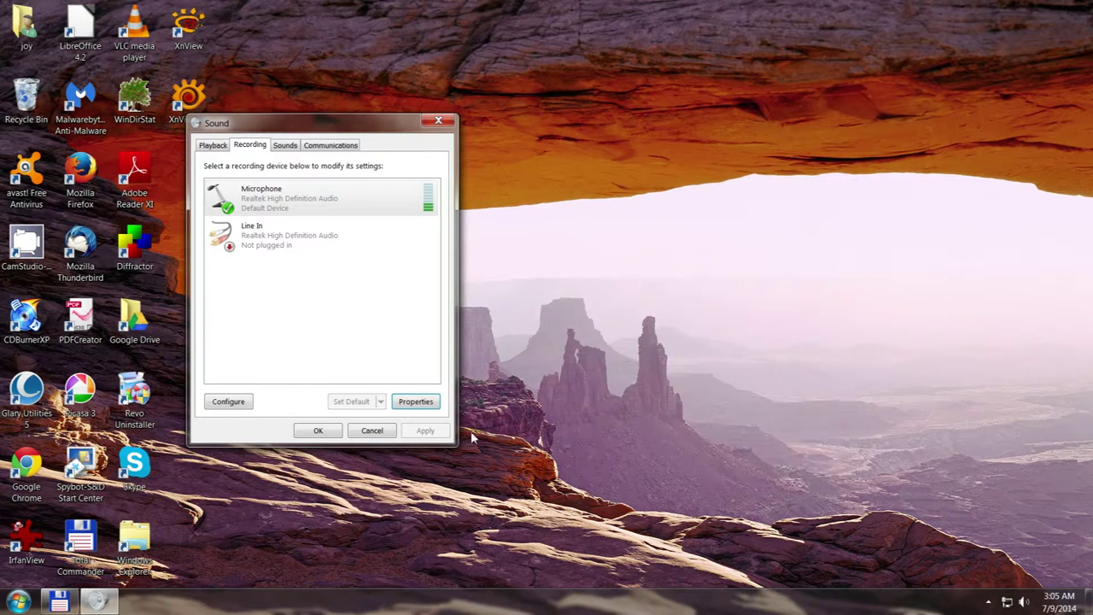
Cancel the Sound dialog, read the Help article on the colour-scheme change, close it, then open the volume controls.
click(371, 430)
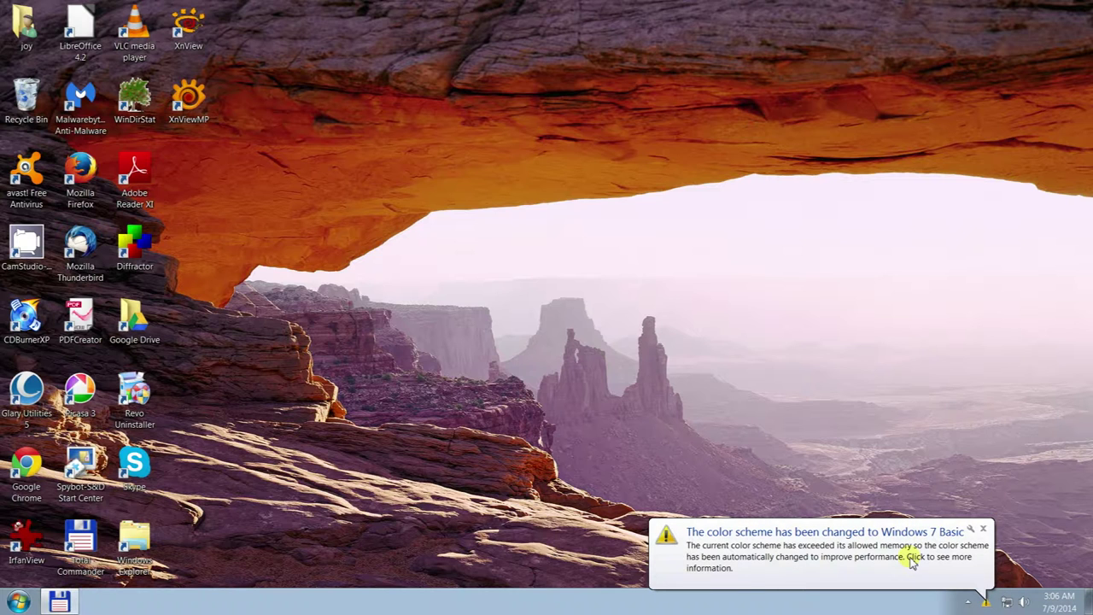
click(866, 535)
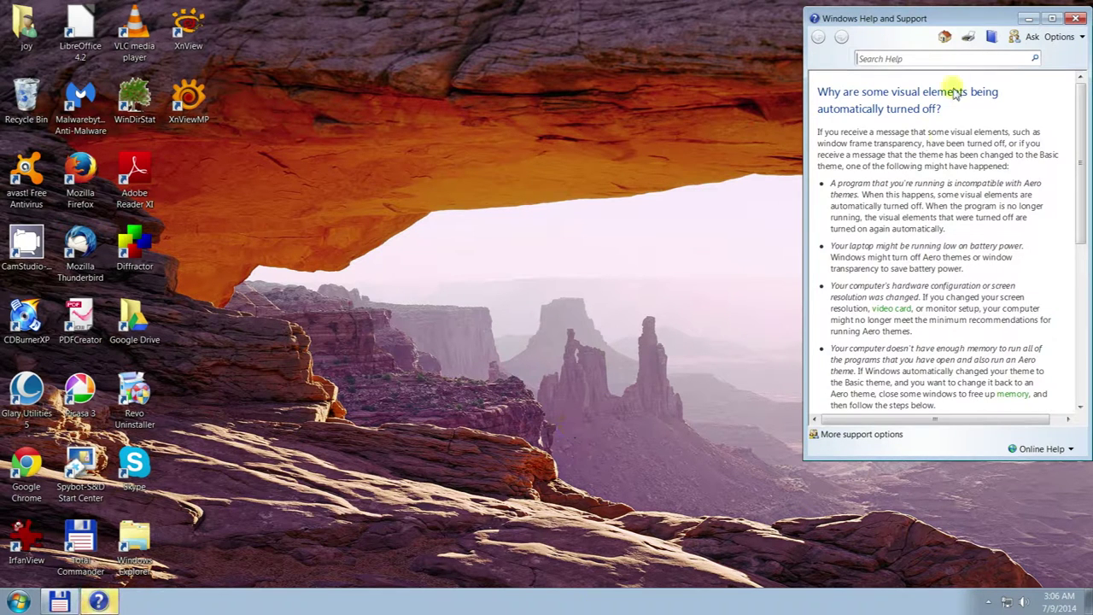
click(1075, 18)
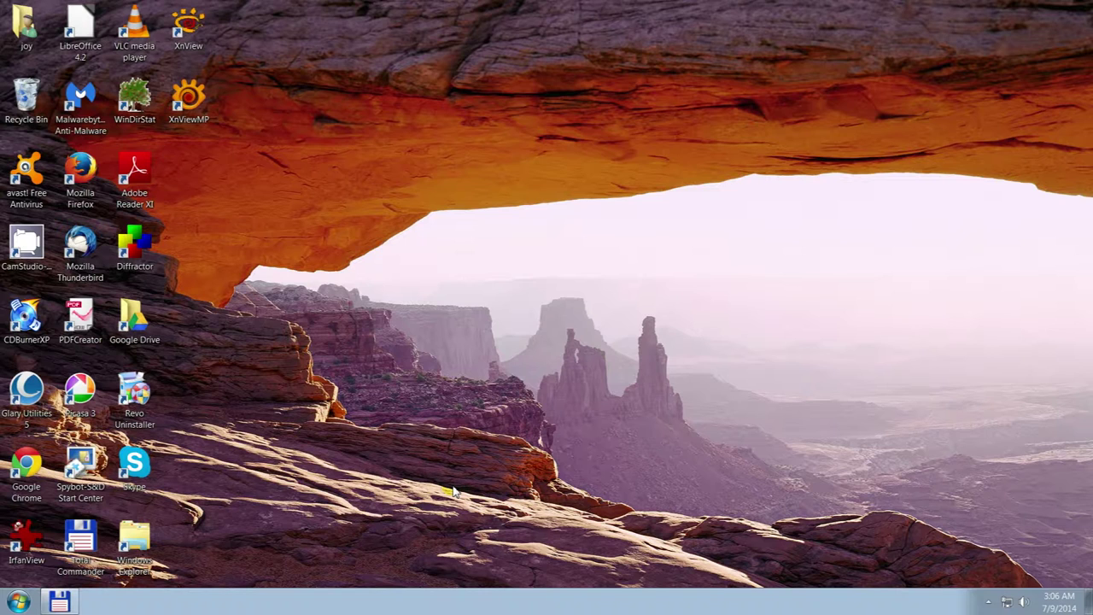
click(1030, 604)
click(1027, 577)
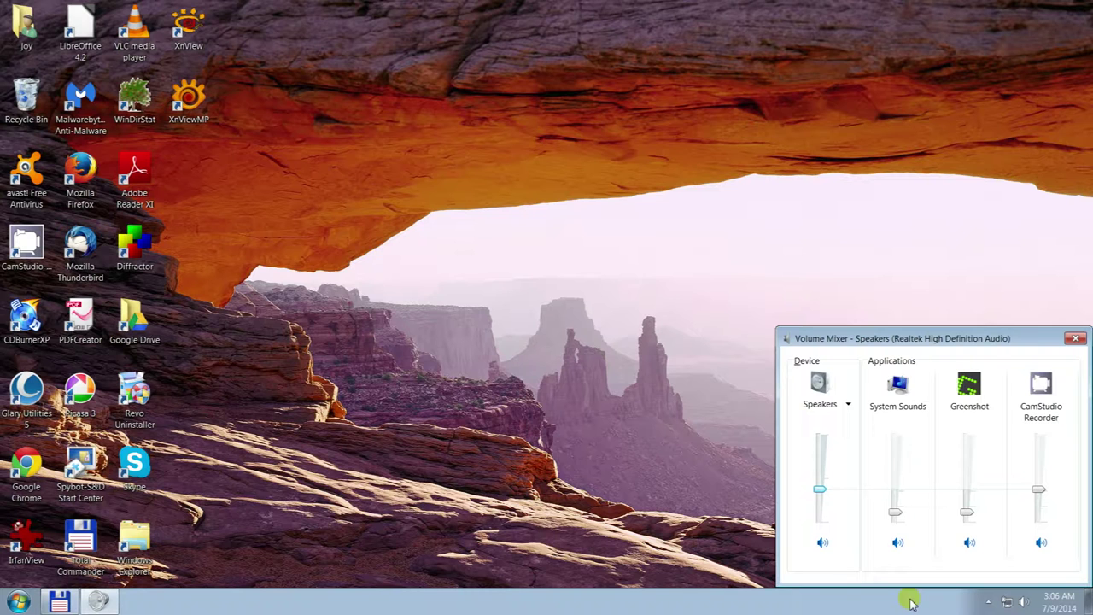
key(ctrl+Print)
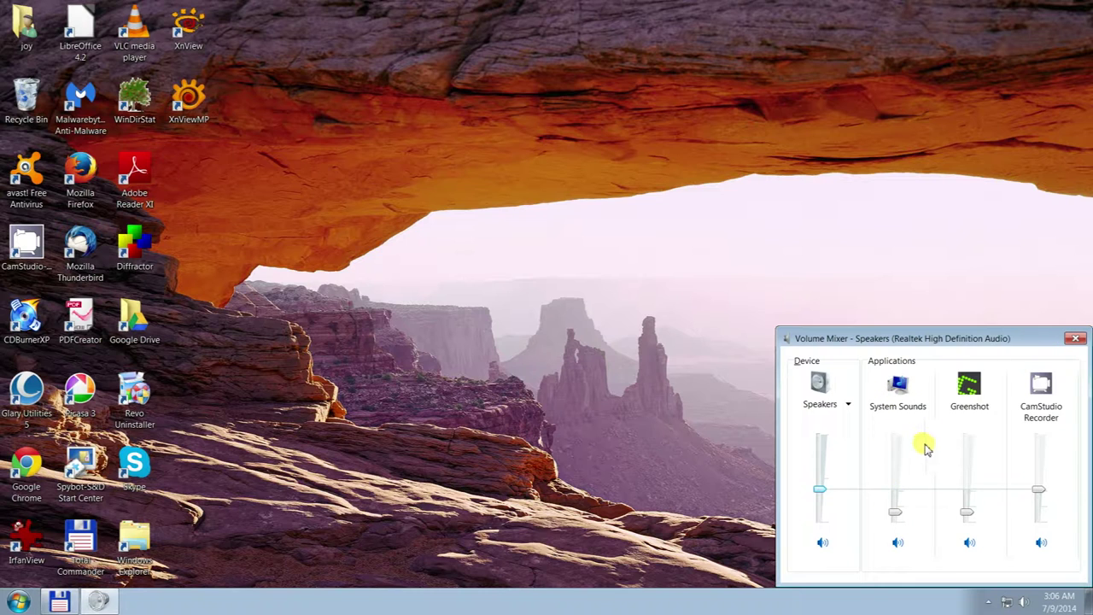
click(1076, 339)
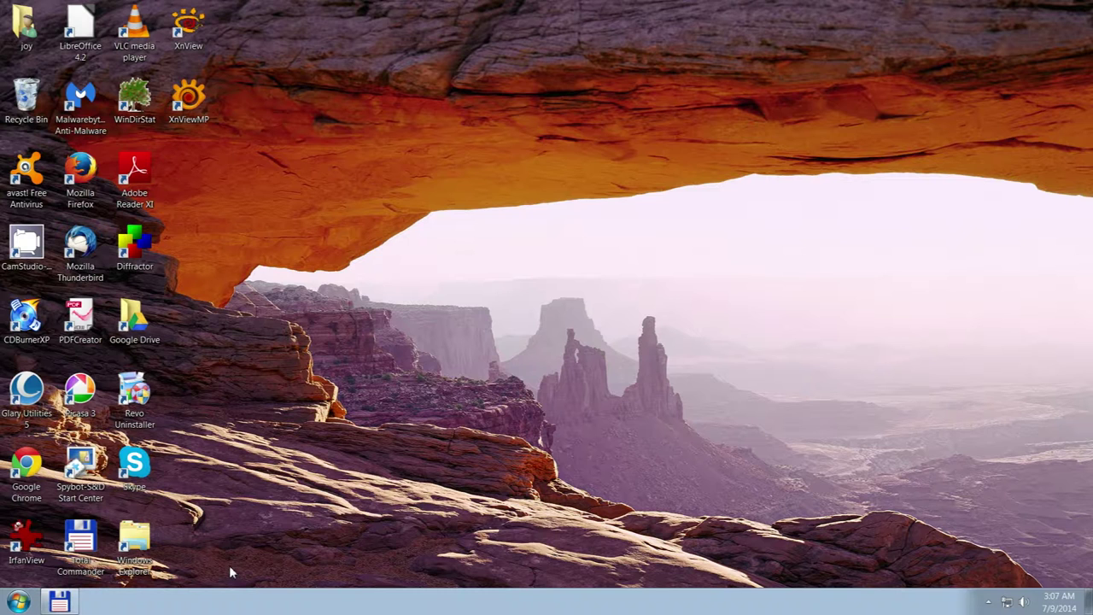
click(59, 602)
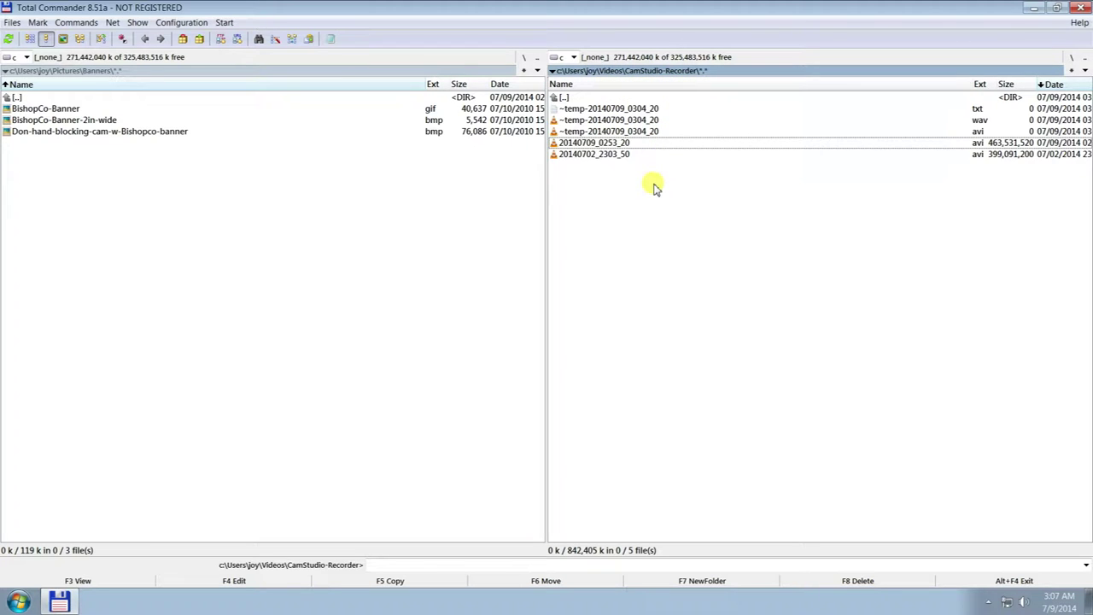
click(58, 120)
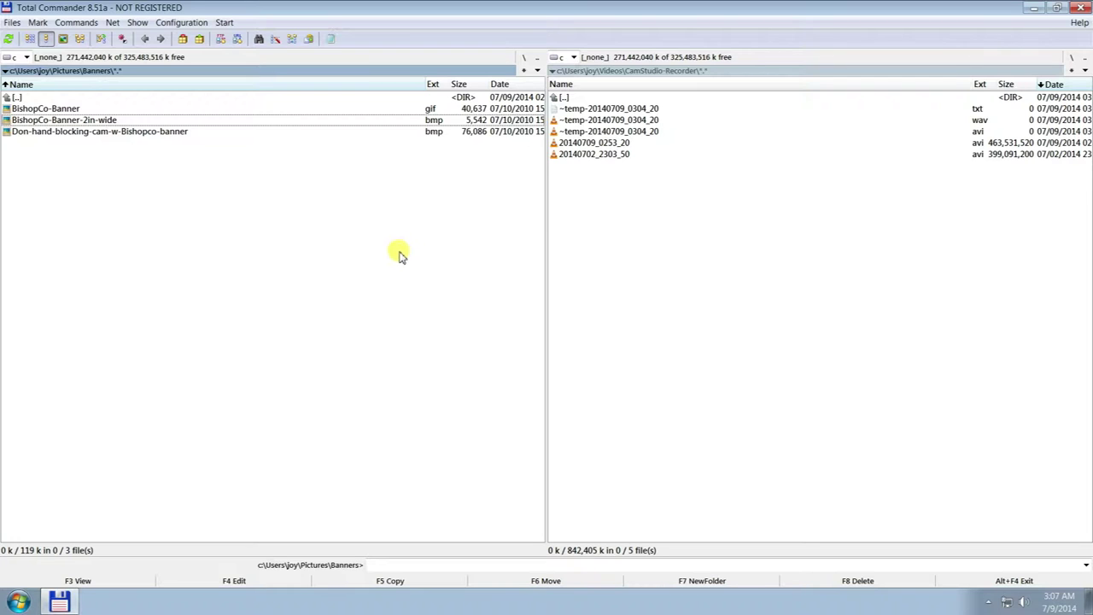
click(1036, 15)
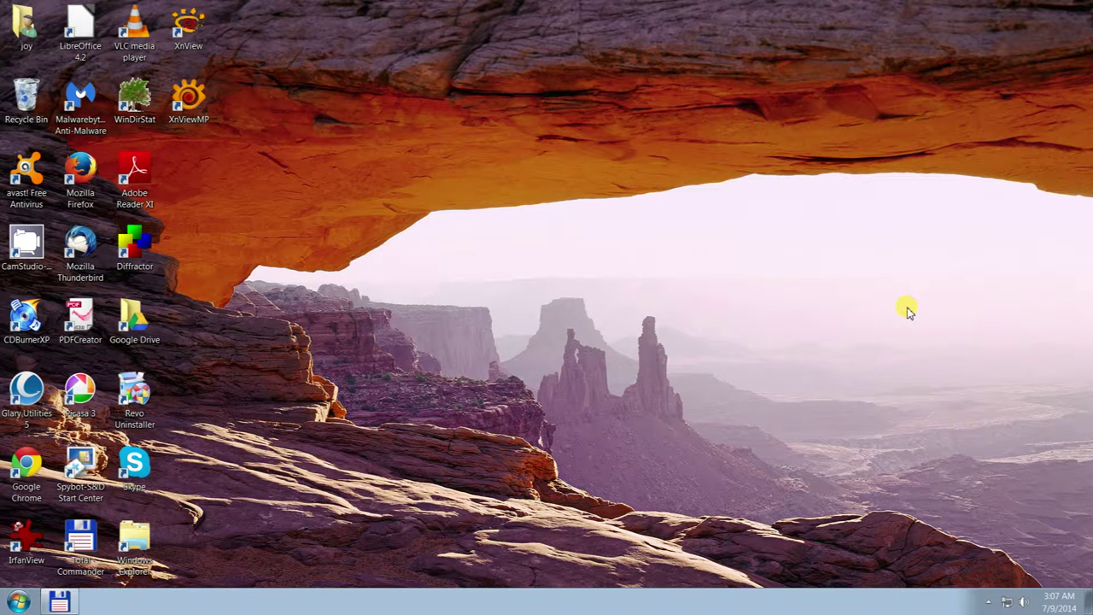
Restore the CamStudio recorder from the hidden tray icons and open its Options menu.
click(528, 555)
click(987, 604)
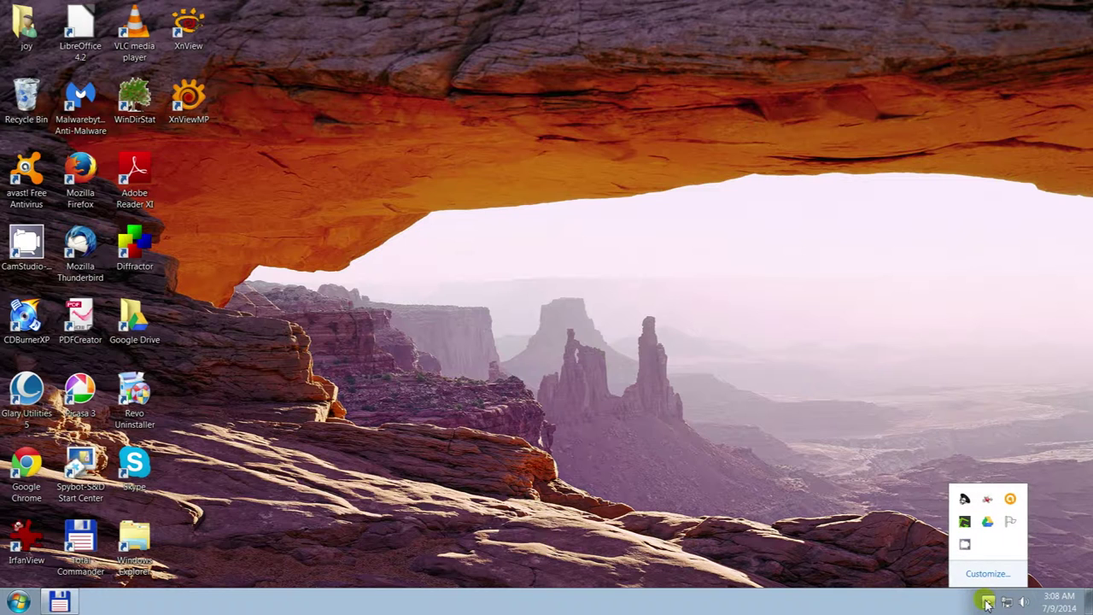
click(965, 545)
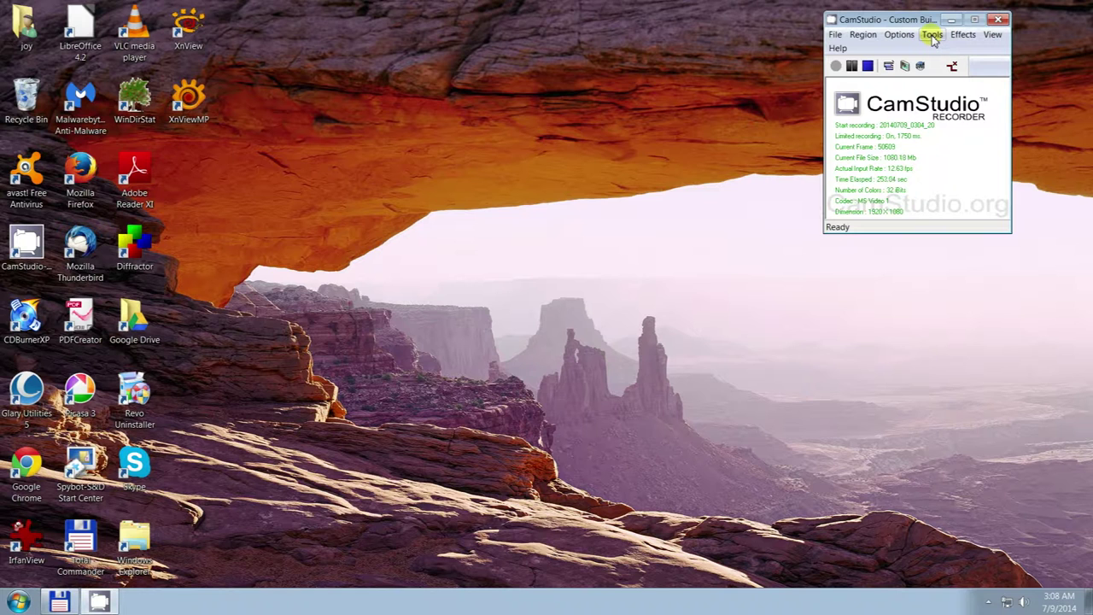
click(932, 36)
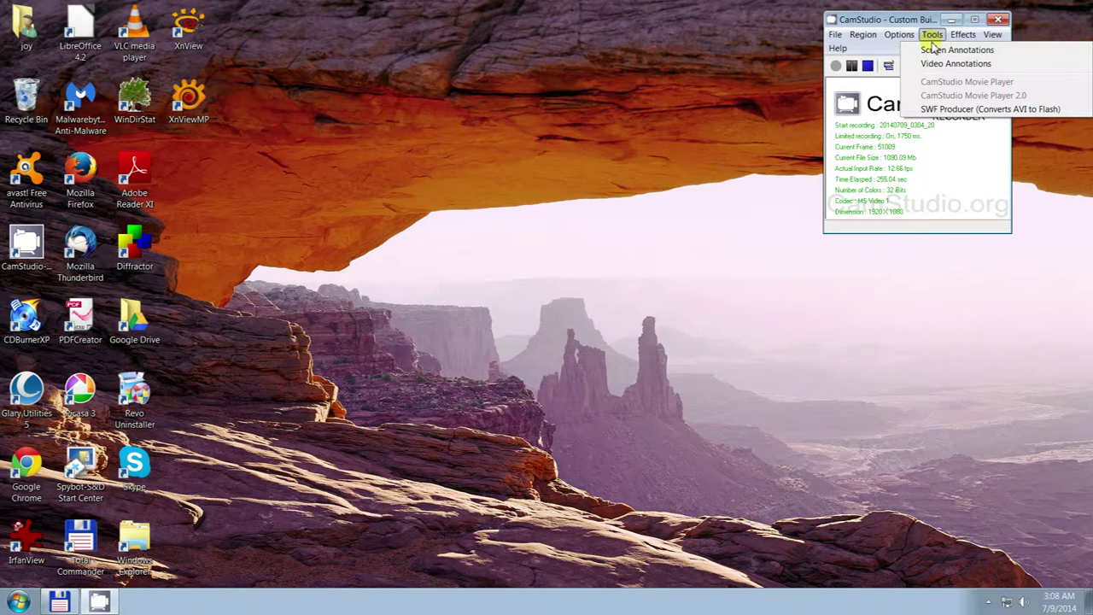
mouse_move(898, 34)
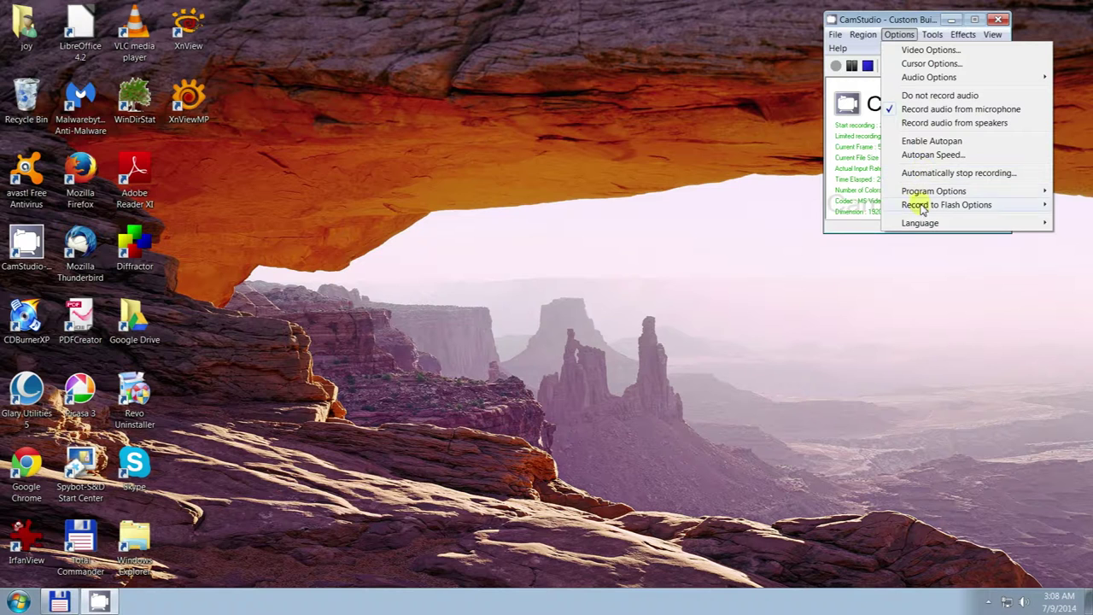
Open the Keyboard Shortcuts dialog and try NUMPAD8, then F8, as the Record/Pause key.
mouse_move(922, 193)
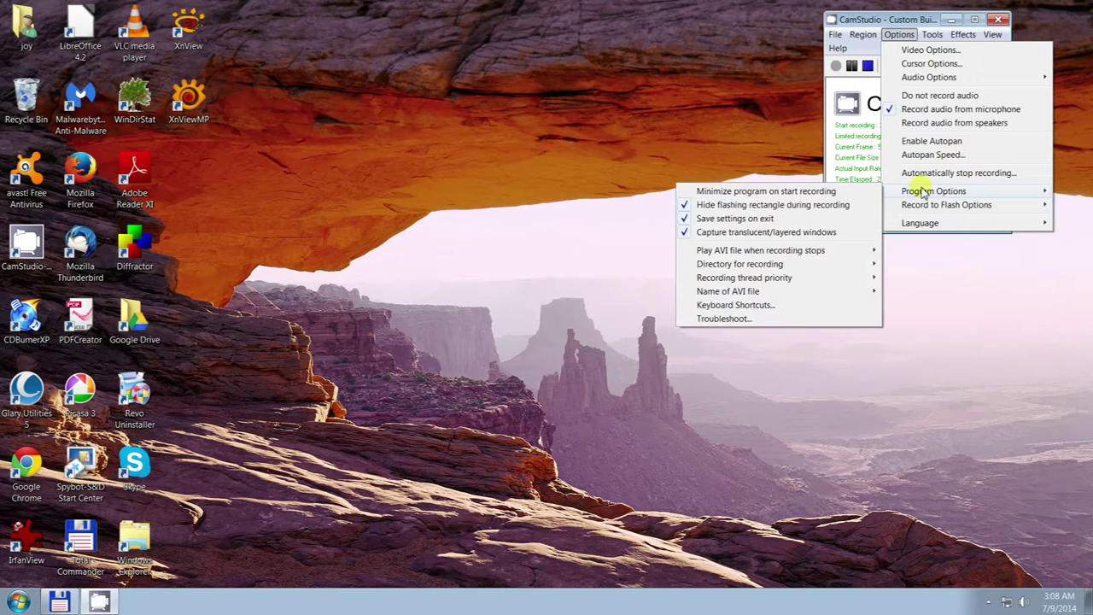
click(777, 307)
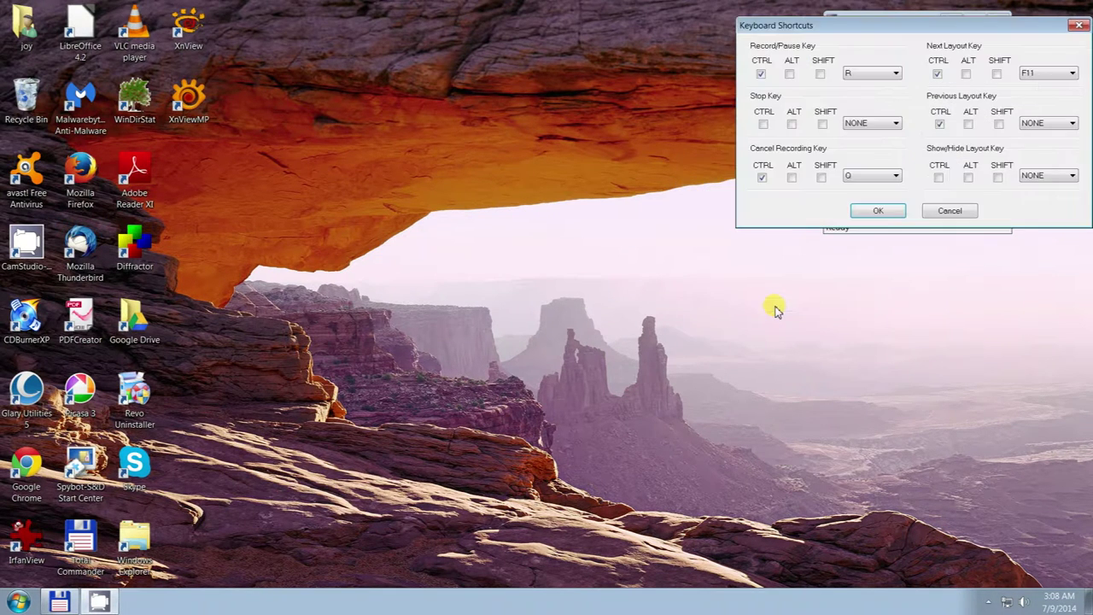
drag(967, 31, 598, 52)
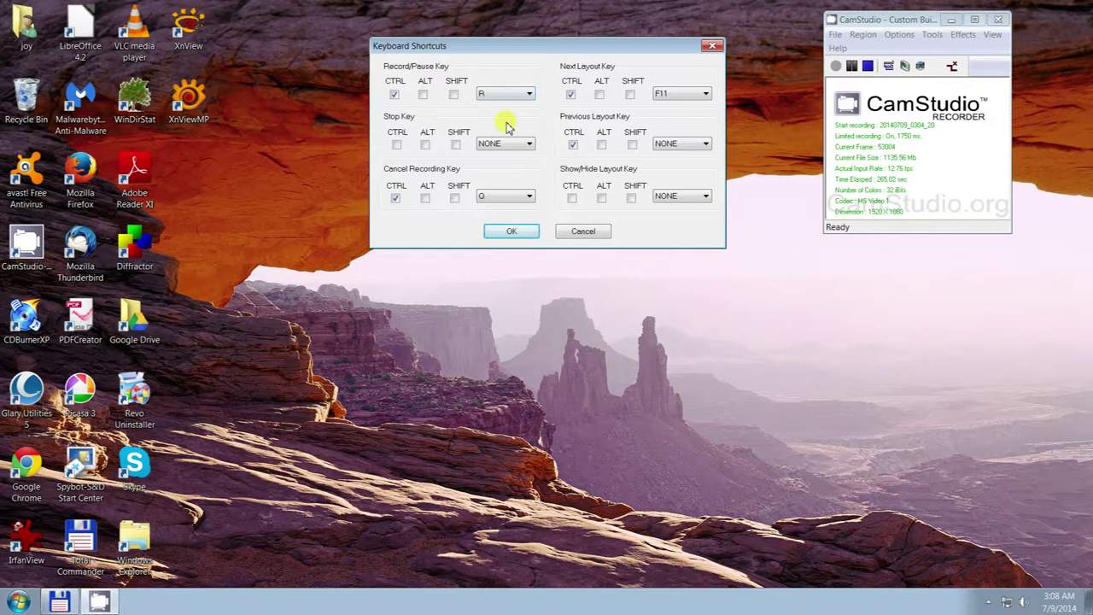
click(524, 97)
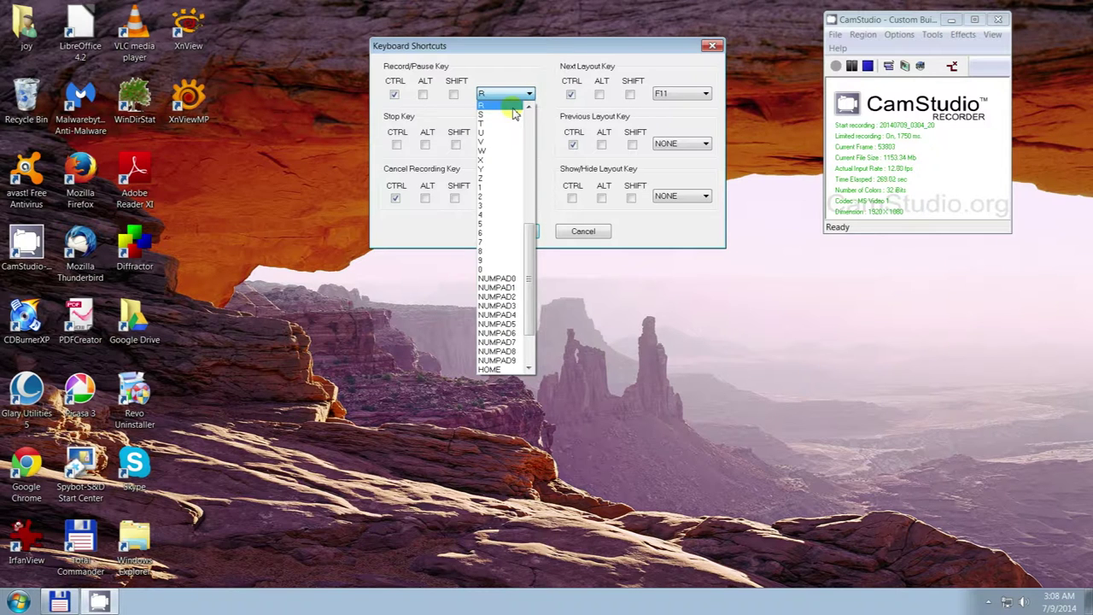
click(510, 351)
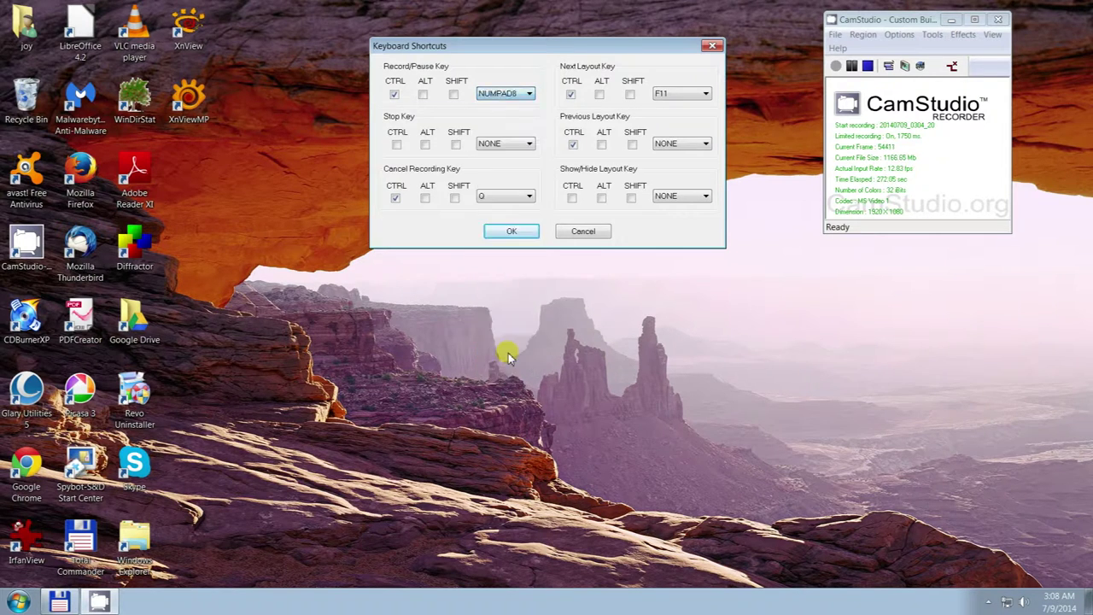
click(523, 94)
drag(524, 294, 516, 121)
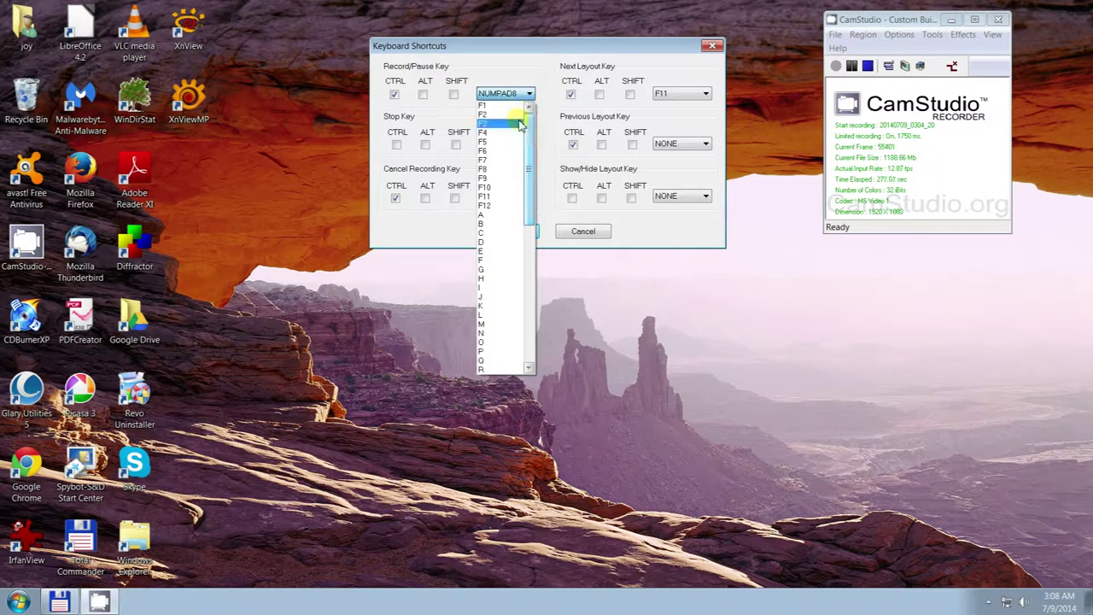
click(483, 169)
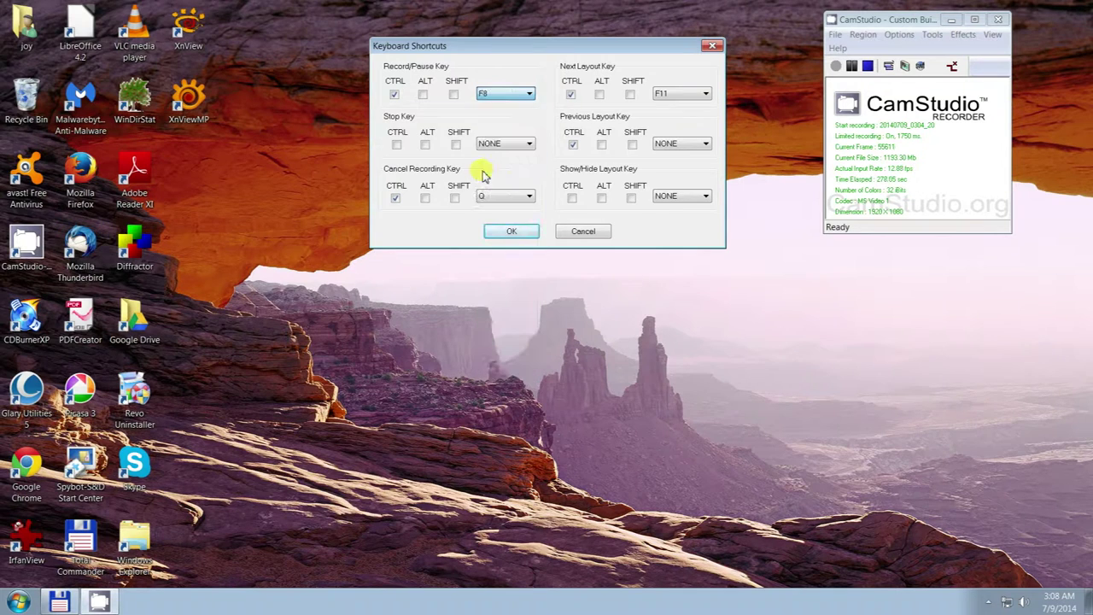
Settle the Record/Pause hotkey back on R.
click(394, 95)
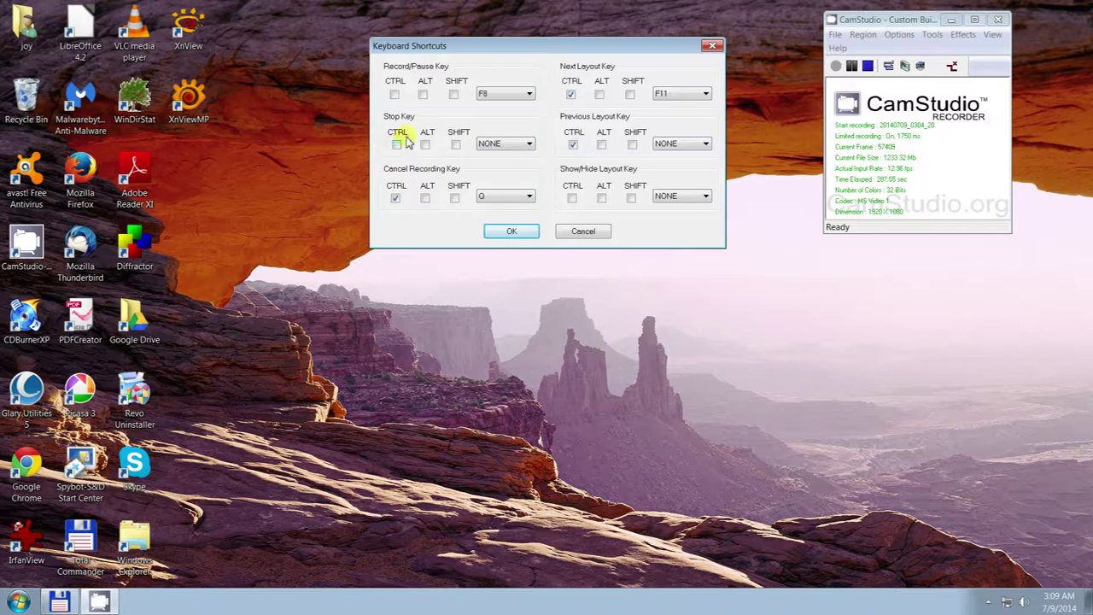
click(528, 94)
click(395, 96)
click(488, 94)
key(r)
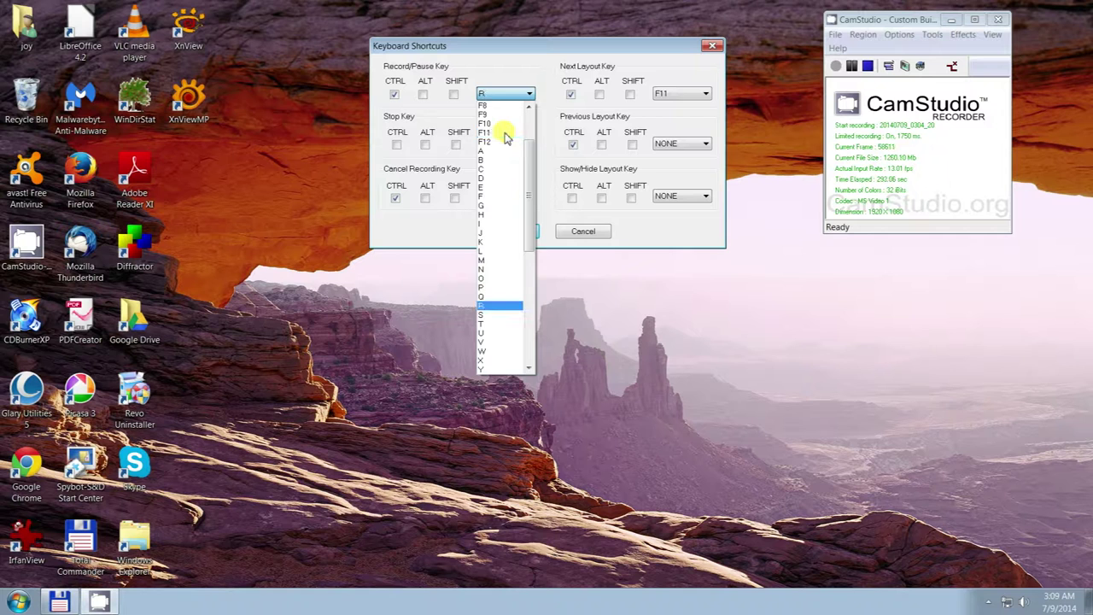
click(490, 306)
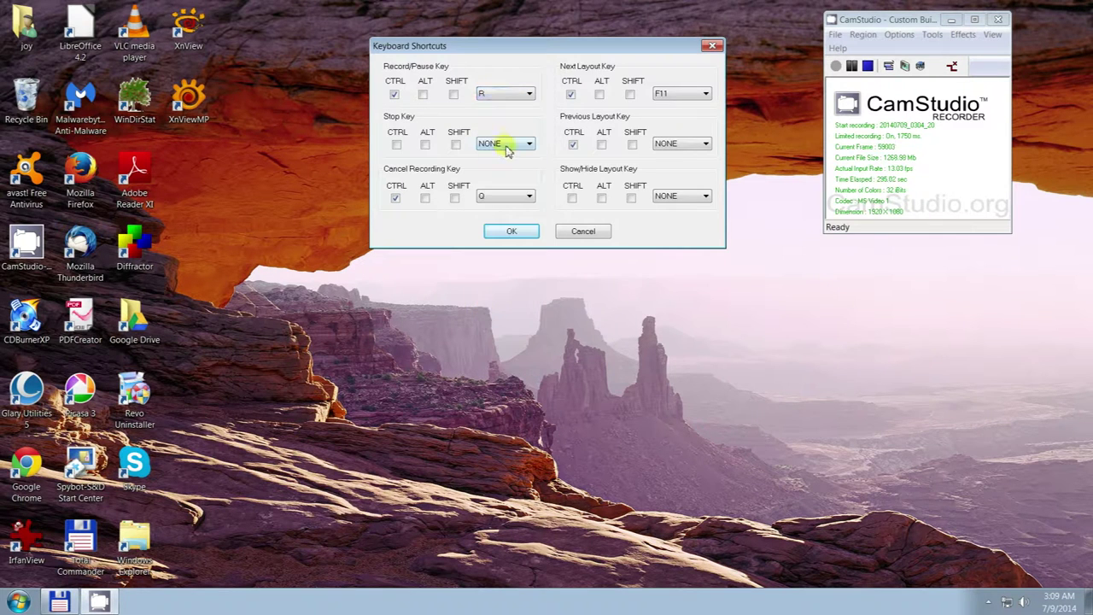
Set the Stop key to Ctrl+F.
click(397, 145)
click(528, 145)
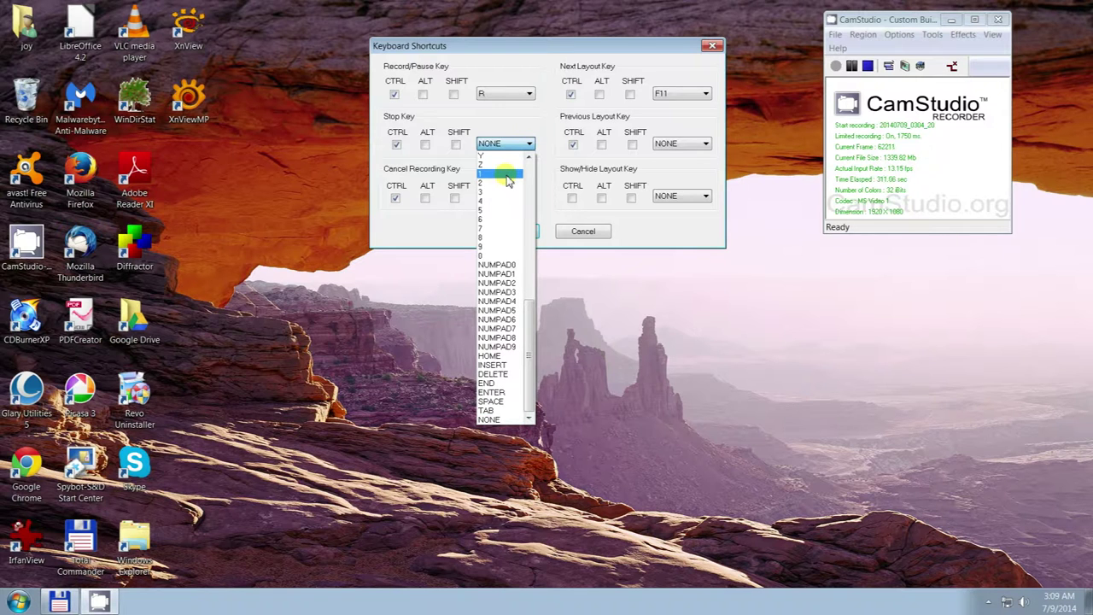
key(Home)
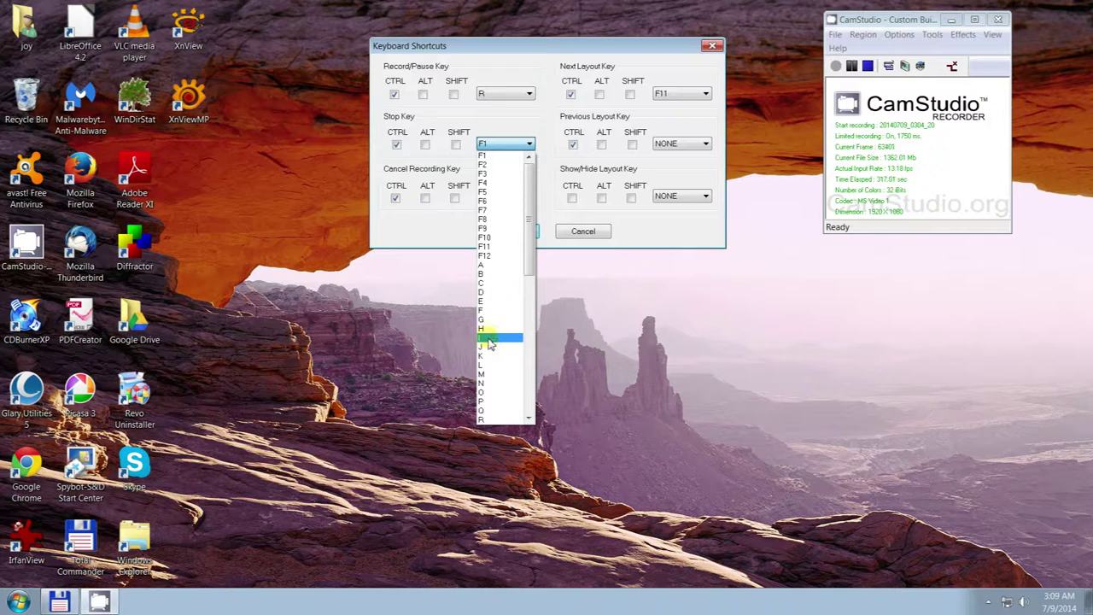
key(Home)
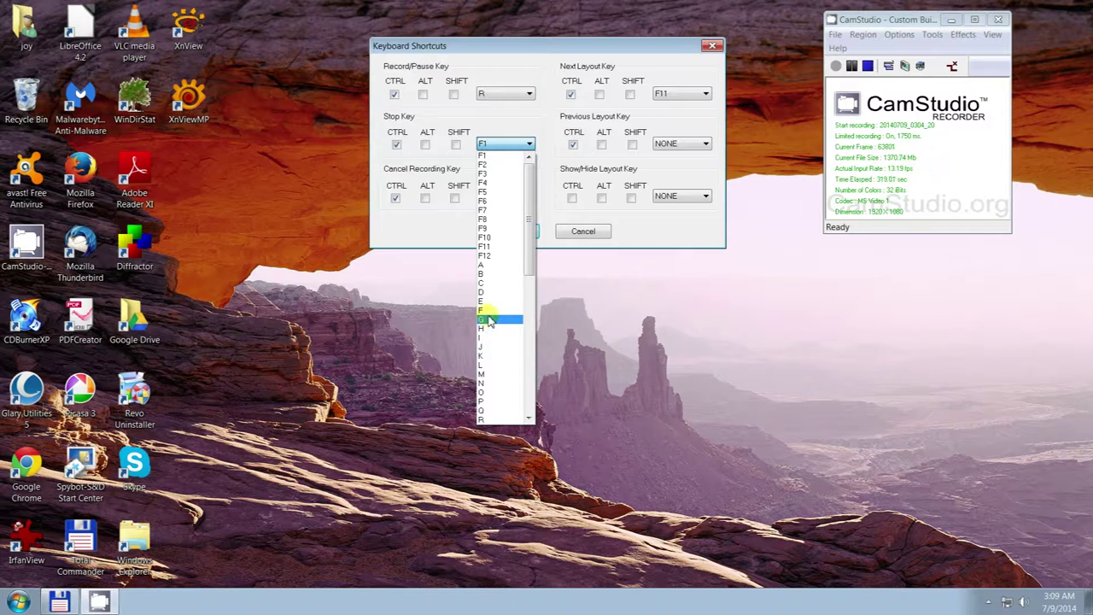
scroll(499, 393, down, 3)
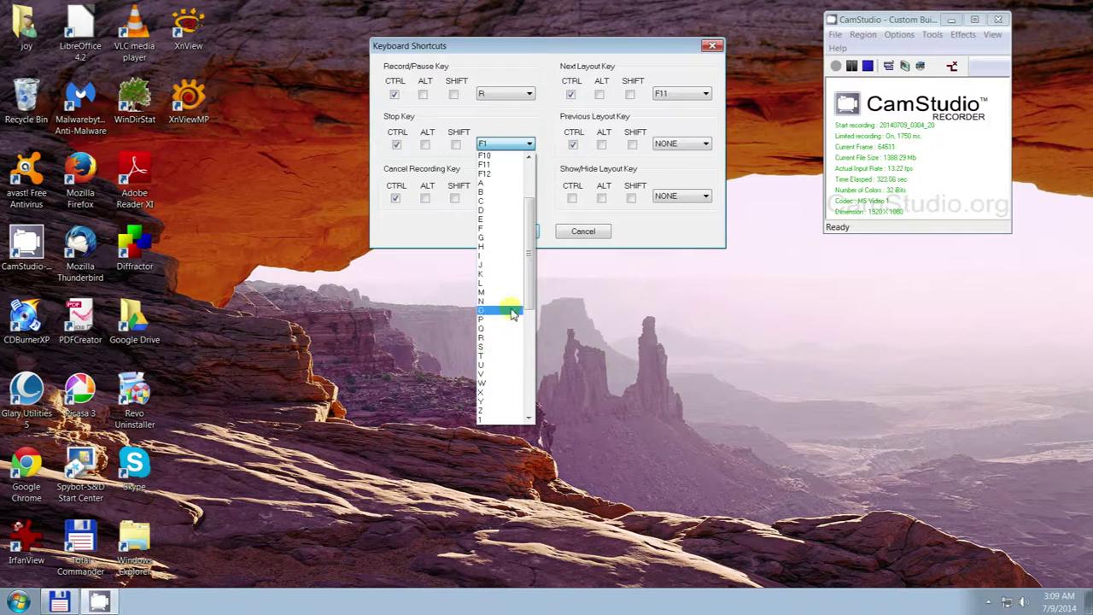
click(497, 228)
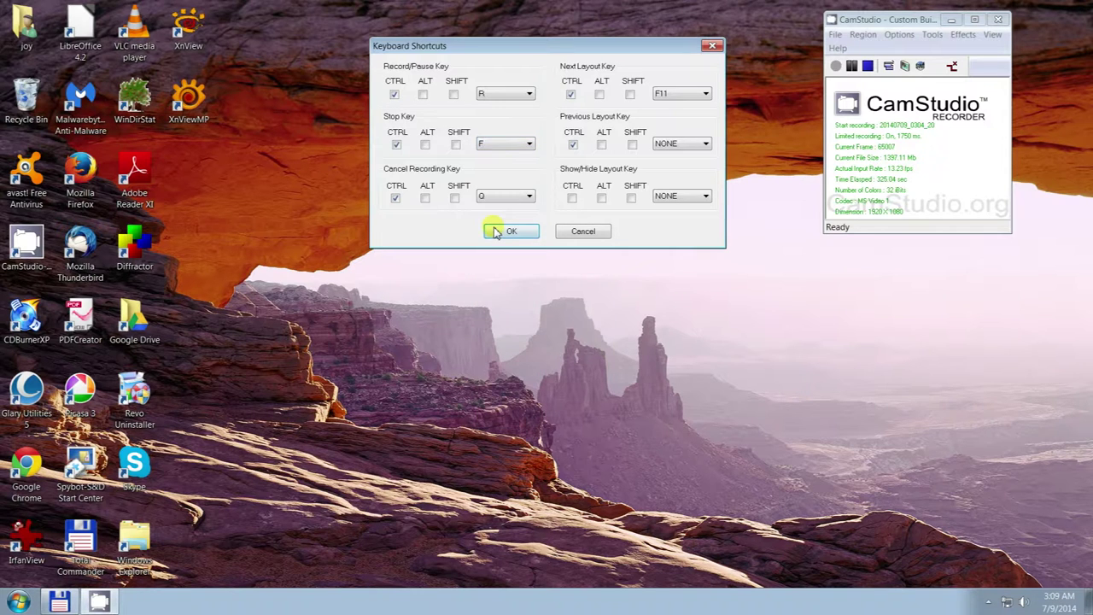
Remove Ctrl from the Cancel Recording key and clear it to NONE.
click(396, 198)
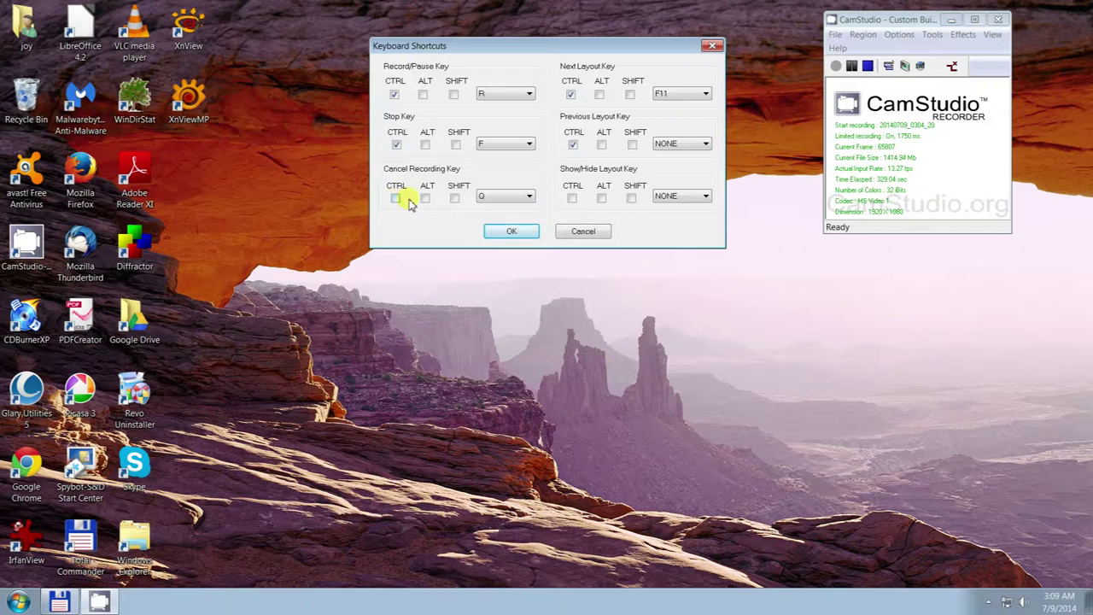
click(530, 196)
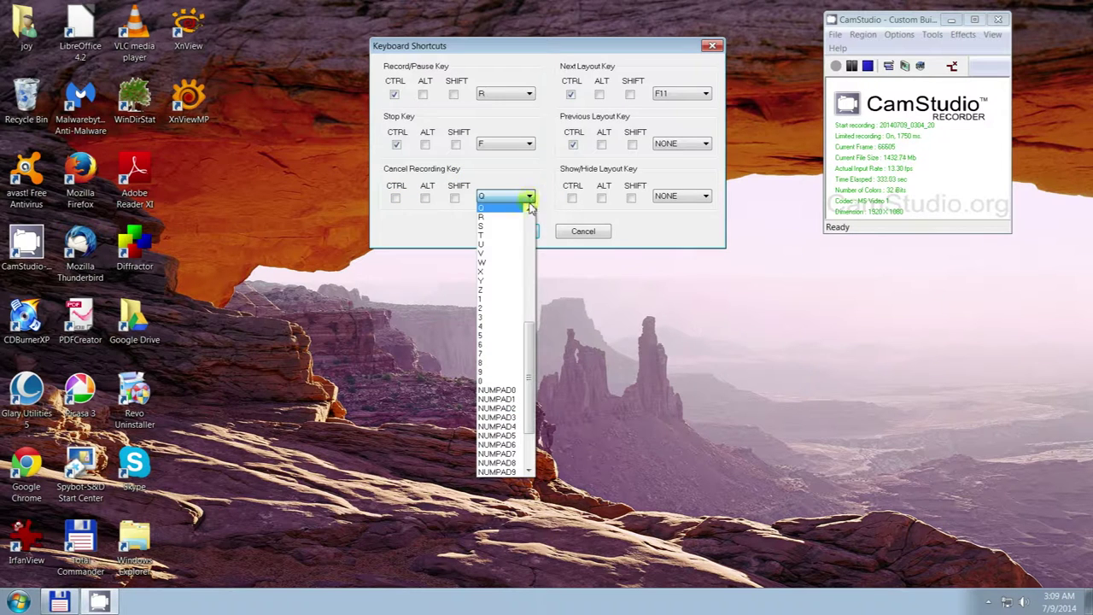
scroll(527, 225, up, 5)
drag(530, 285, 537, 225)
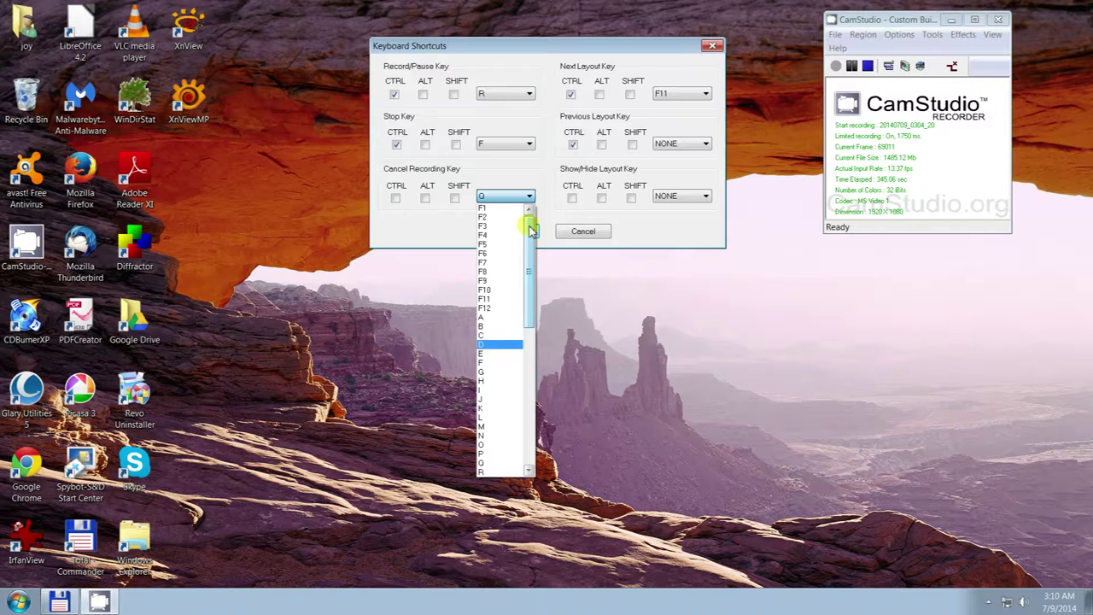
drag(531, 226, 532, 434)
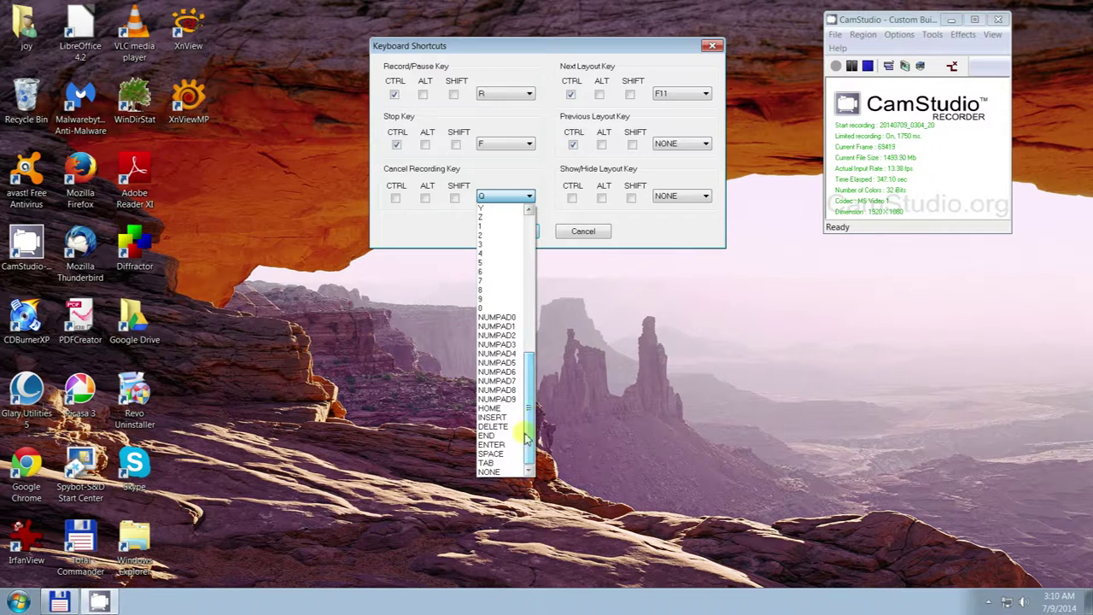
click(507, 472)
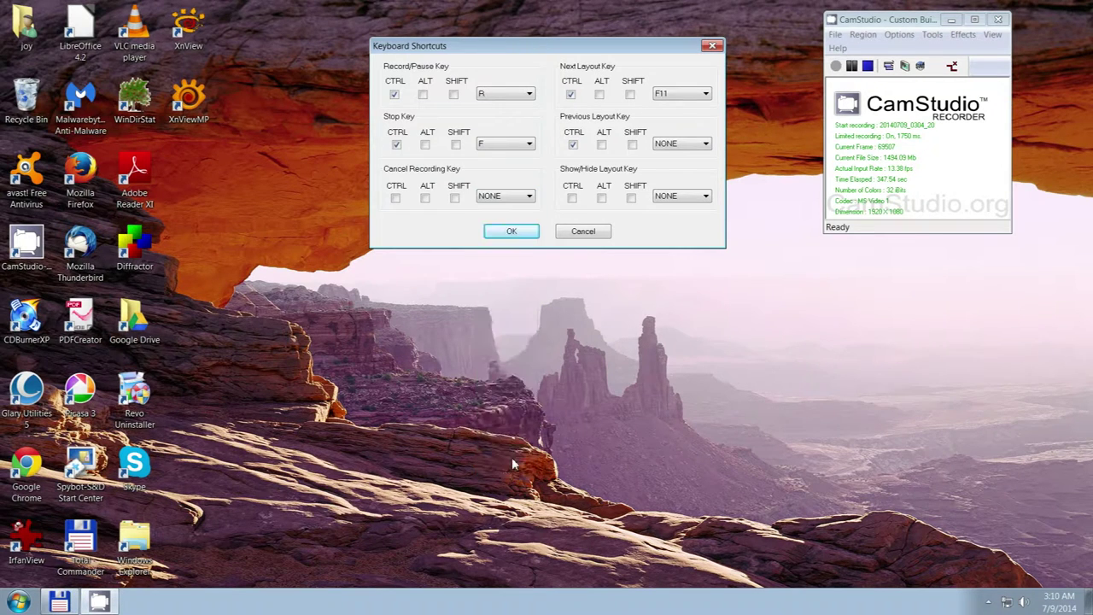
Change the Stop key to Q and try saving, dismissing the key-clash warnings.
click(528, 145)
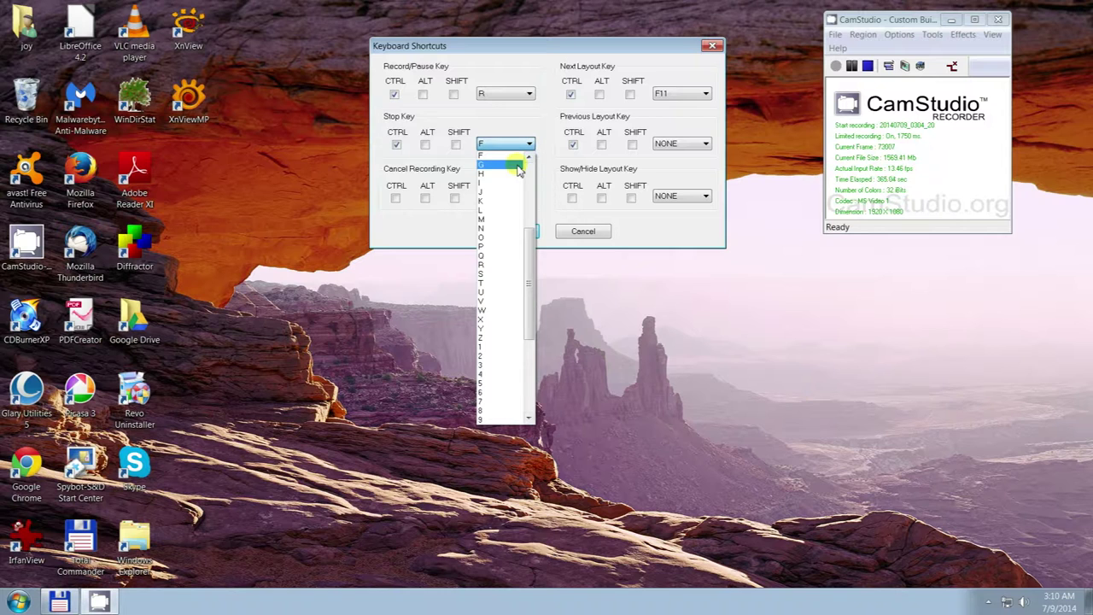
key(q)
click(494, 254)
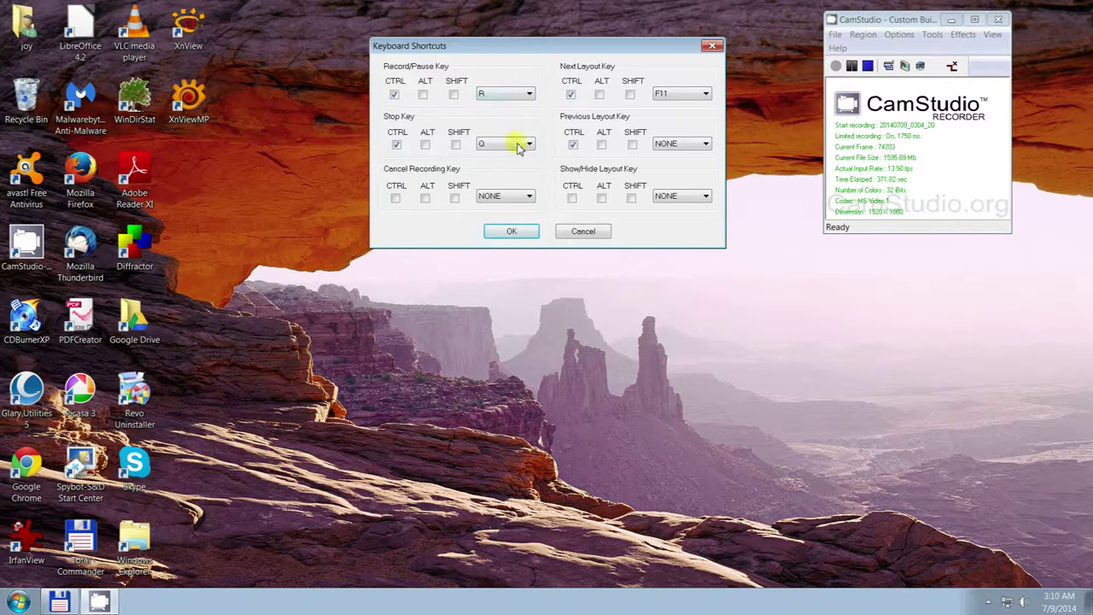
click(517, 234)
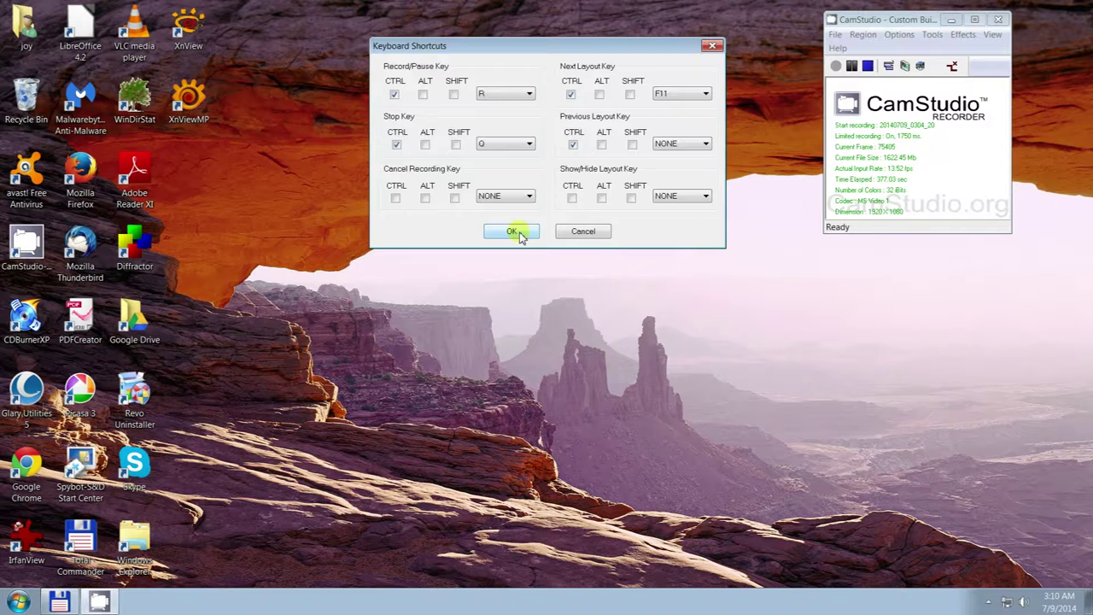
click(517, 234)
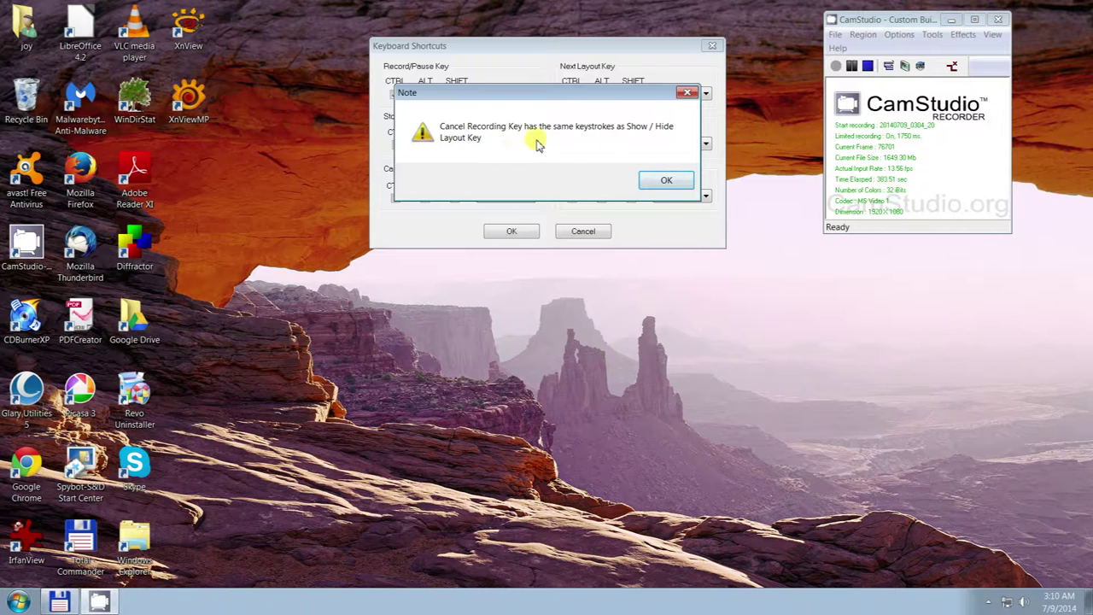
click(654, 179)
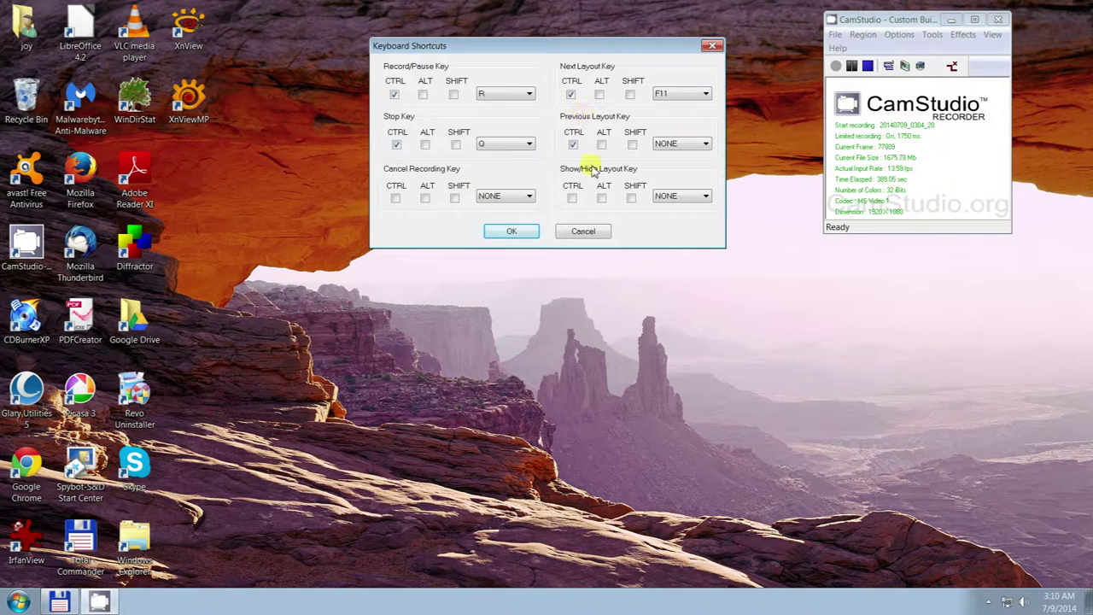
click(523, 232)
drag(549, 102, 555, 263)
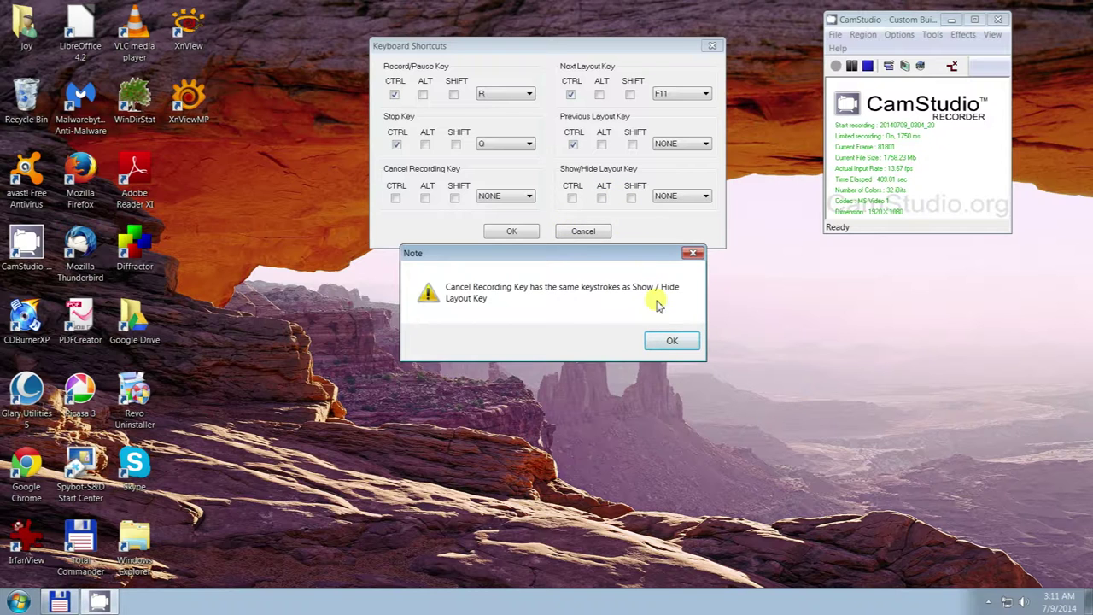
click(671, 340)
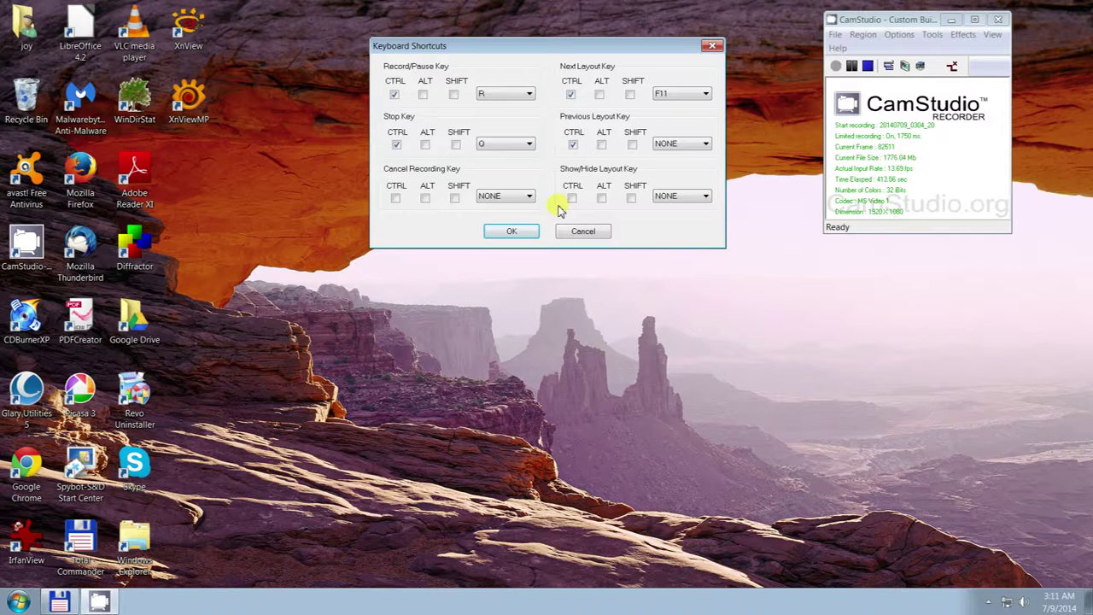
Restore the Stop key to F, set Cancel Recording to Q, and save the shortcuts.
click(502, 197)
click(522, 141)
click(517, 143)
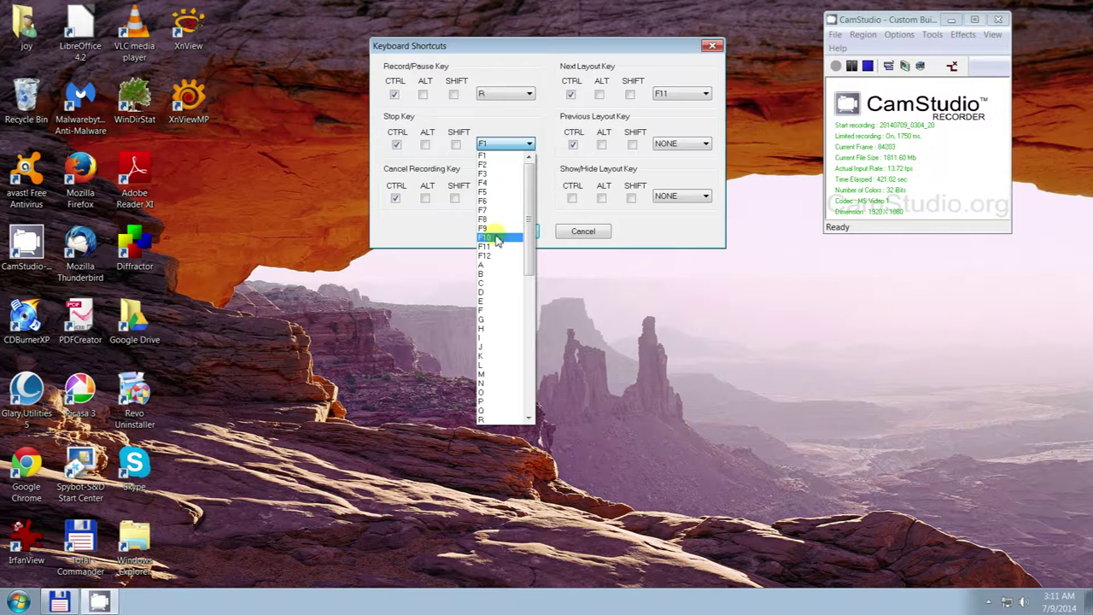
click(502, 310)
click(523, 198)
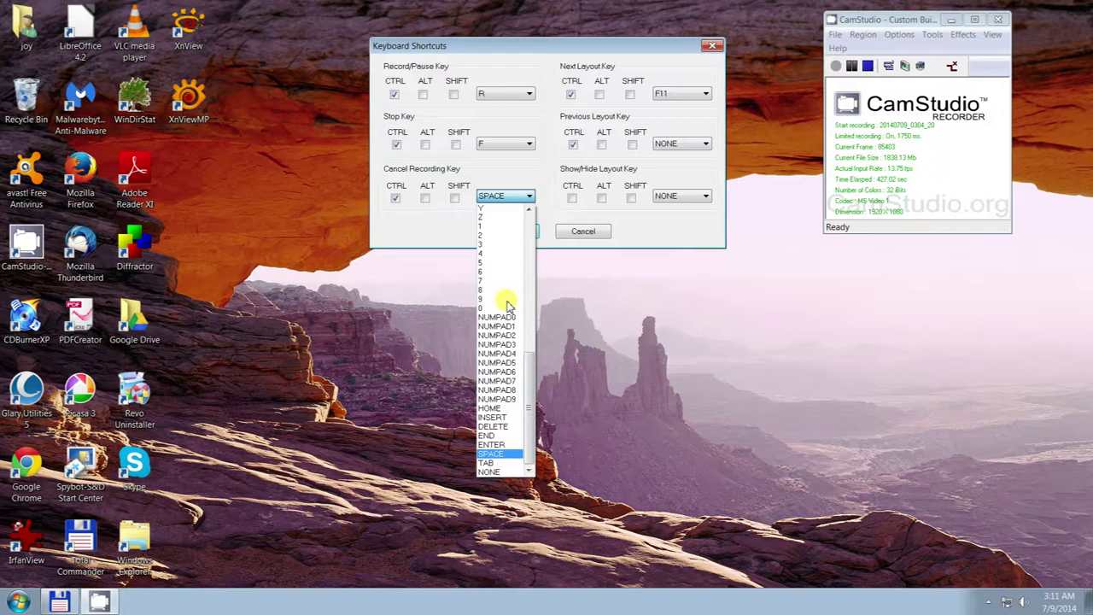
key(s)
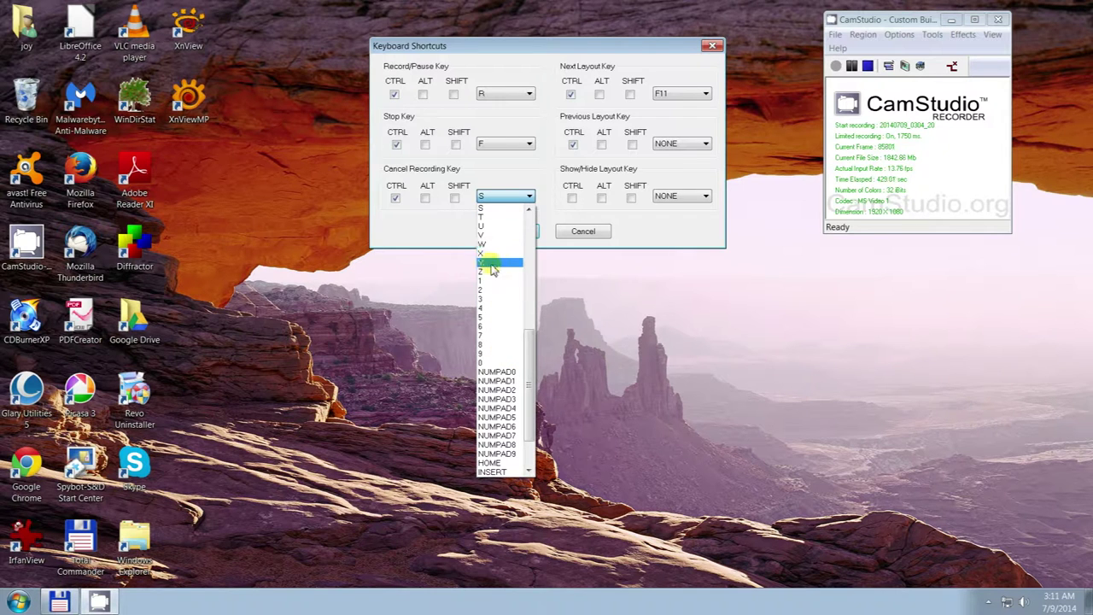
key(q)
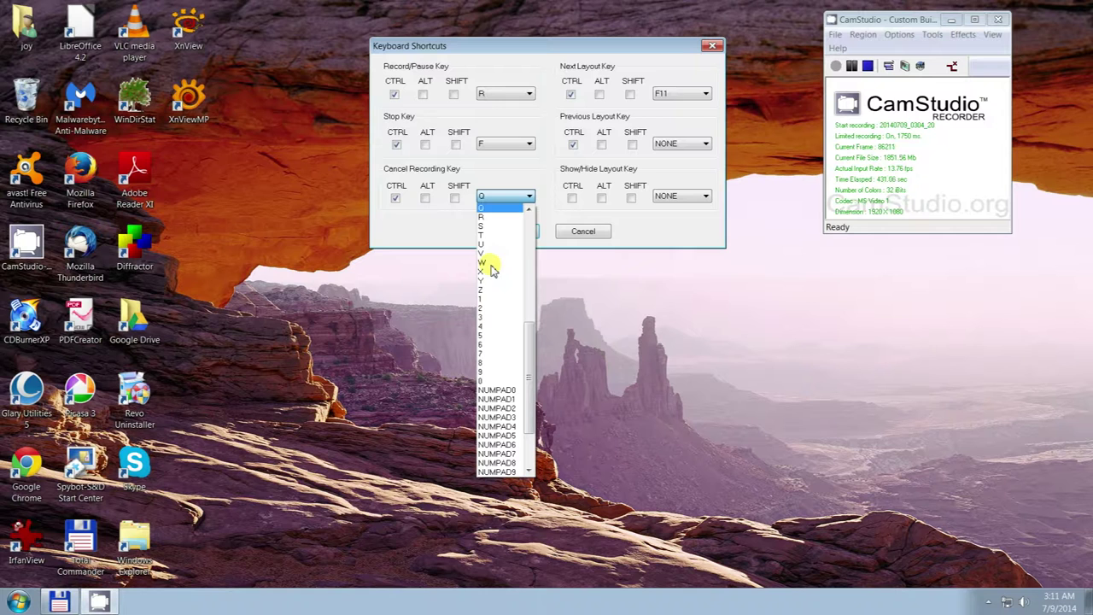
click(495, 209)
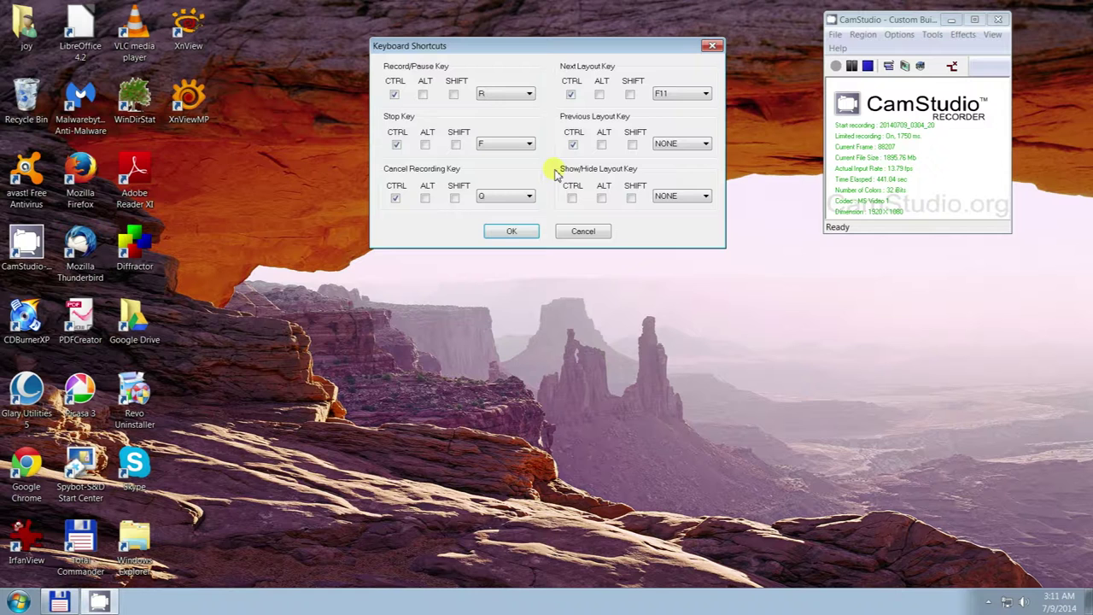
click(527, 231)
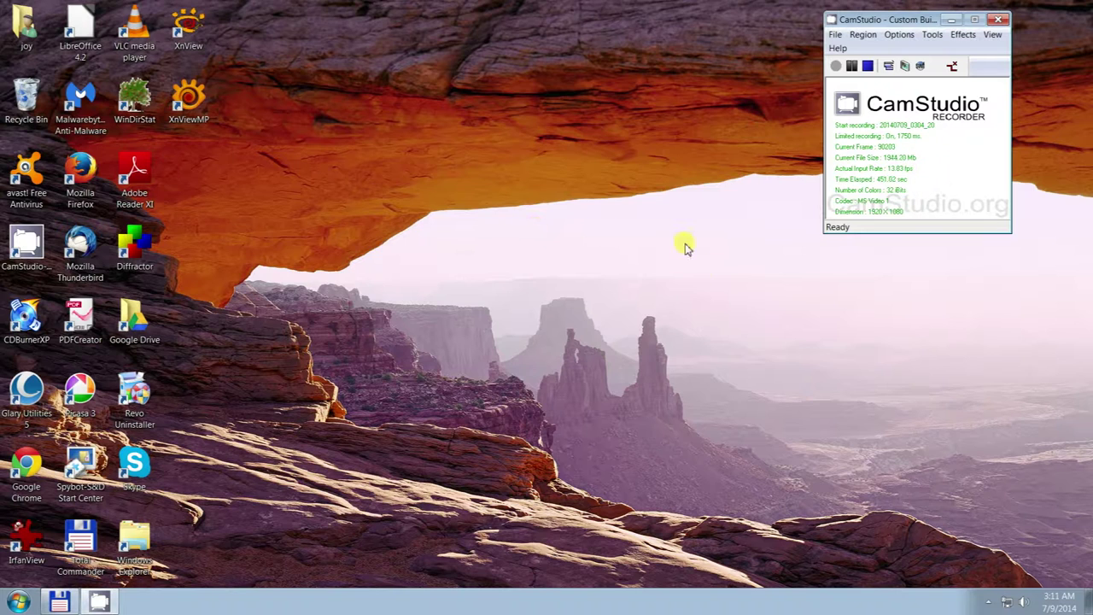
Click the desktop to send the still-recording CamStudio window to the background.
click(714, 305)
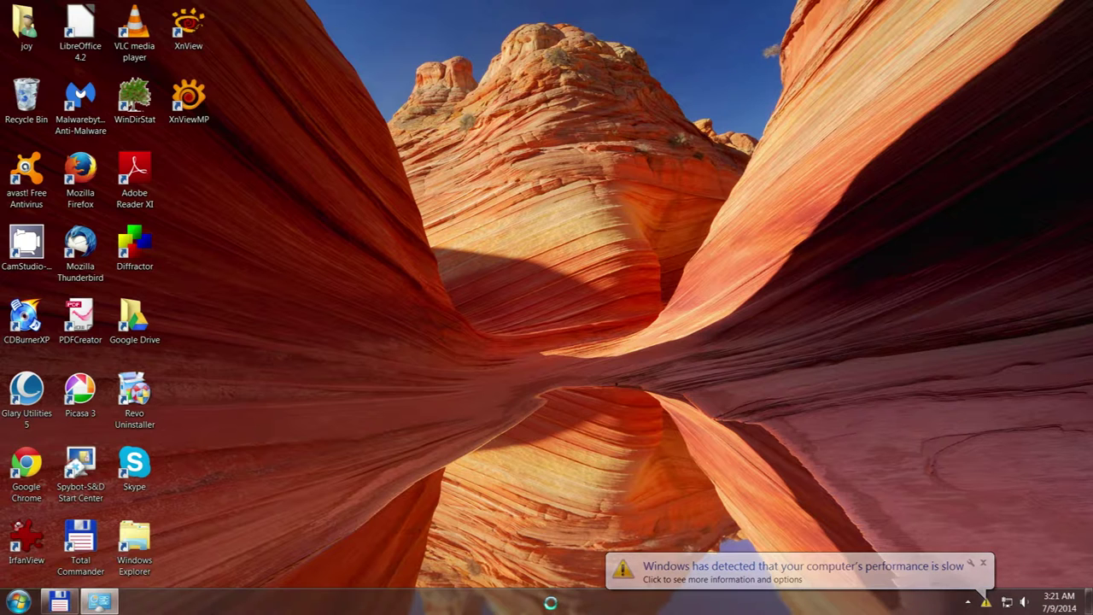
Keep the current colour scheme from the slow-performance notice and close the Personalization window.
click(98, 602)
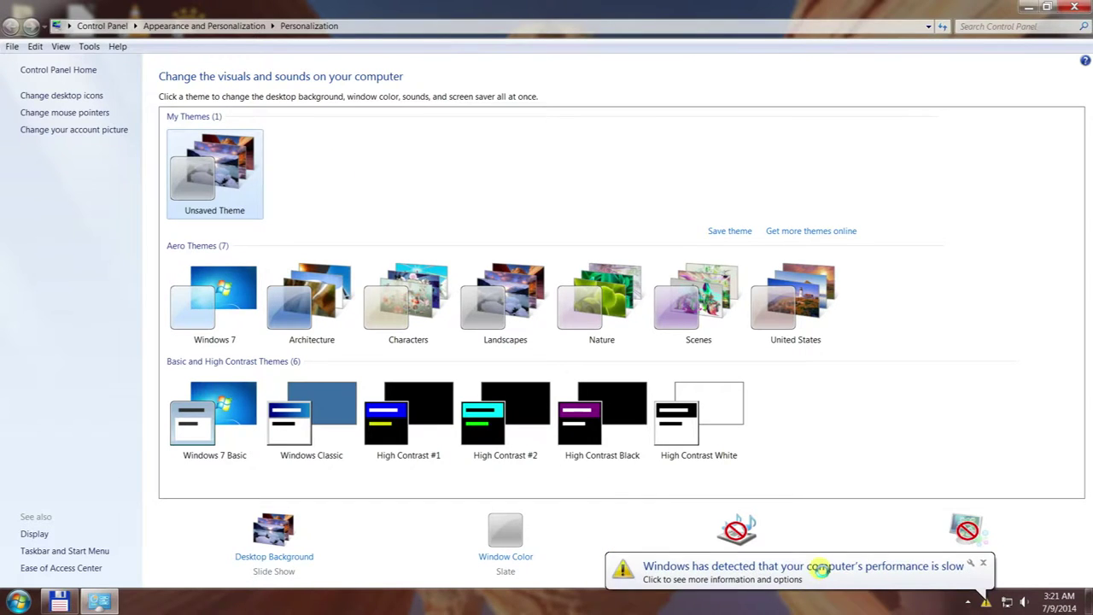
click(820, 568)
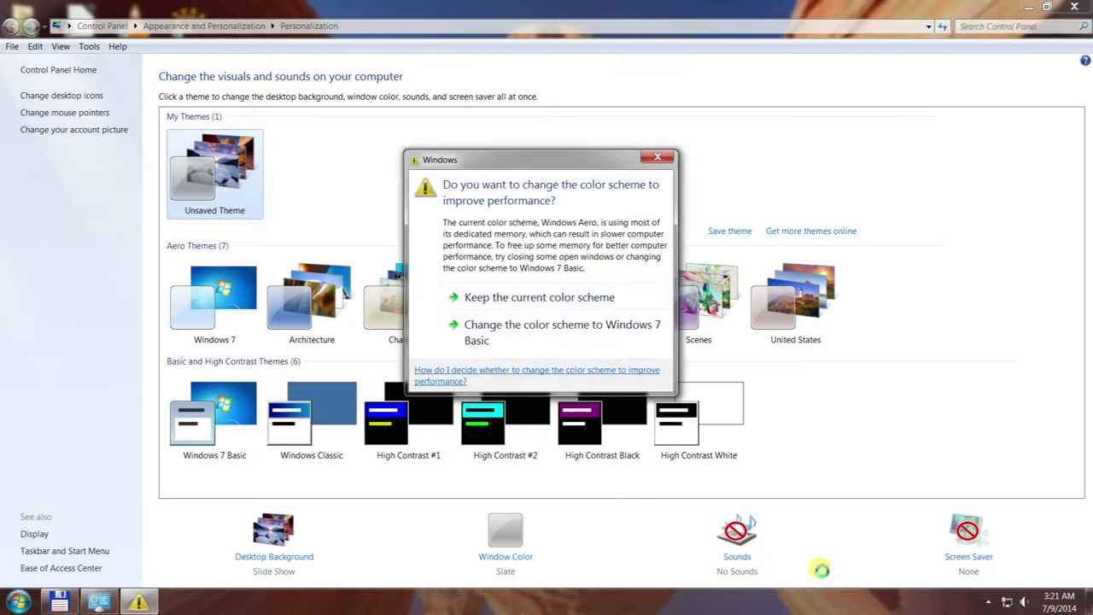
click(563, 299)
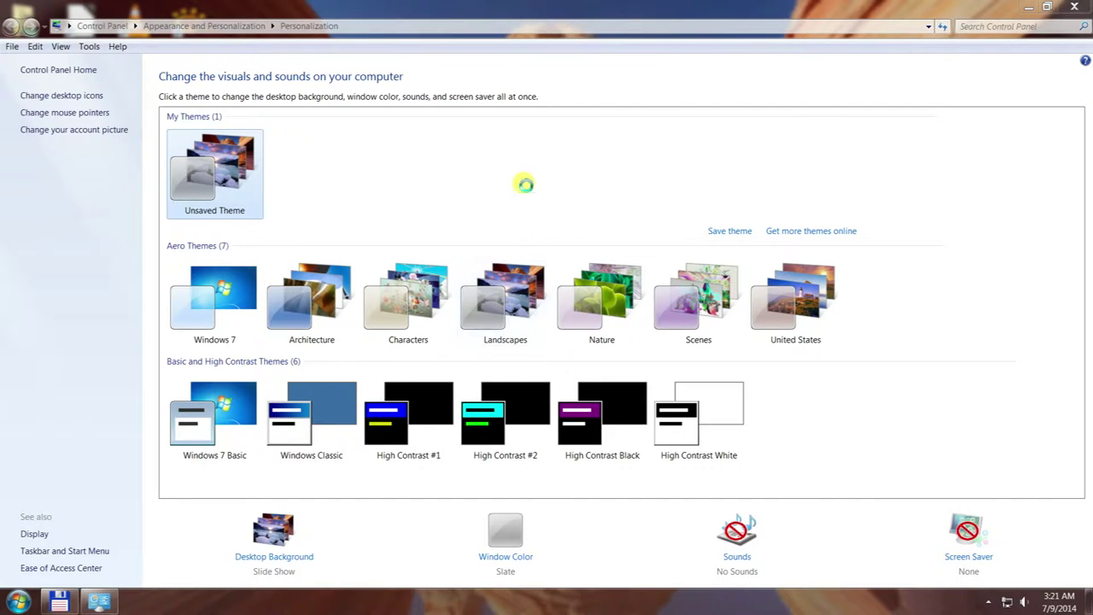
click(1074, 6)
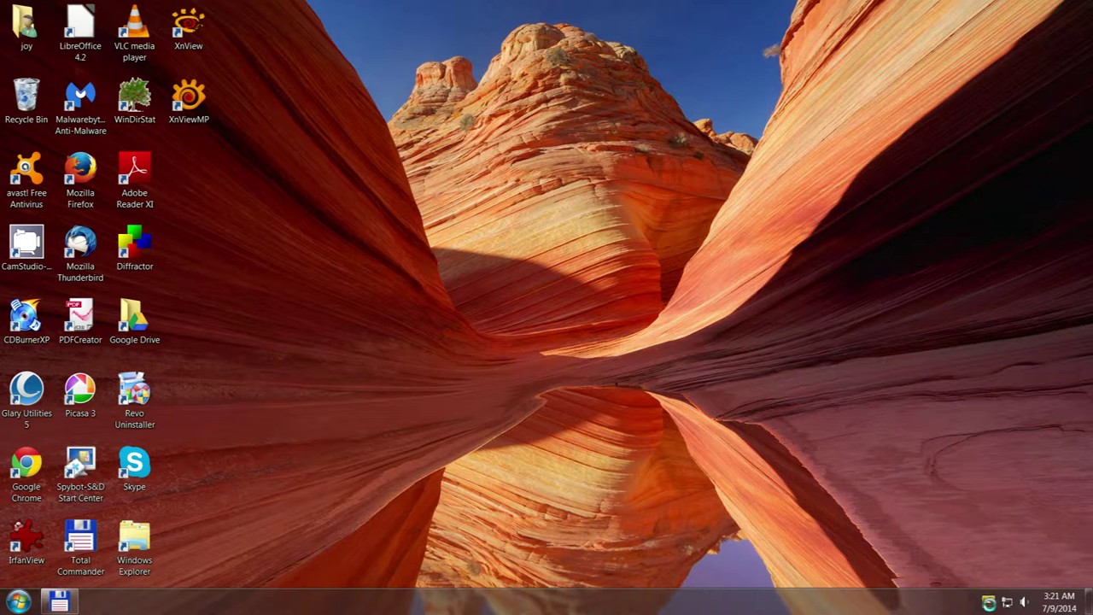
Restore CamStudio from the tray overflow and stop the earlier screen recording.
drag(989, 603, 963, 533)
click(963, 533)
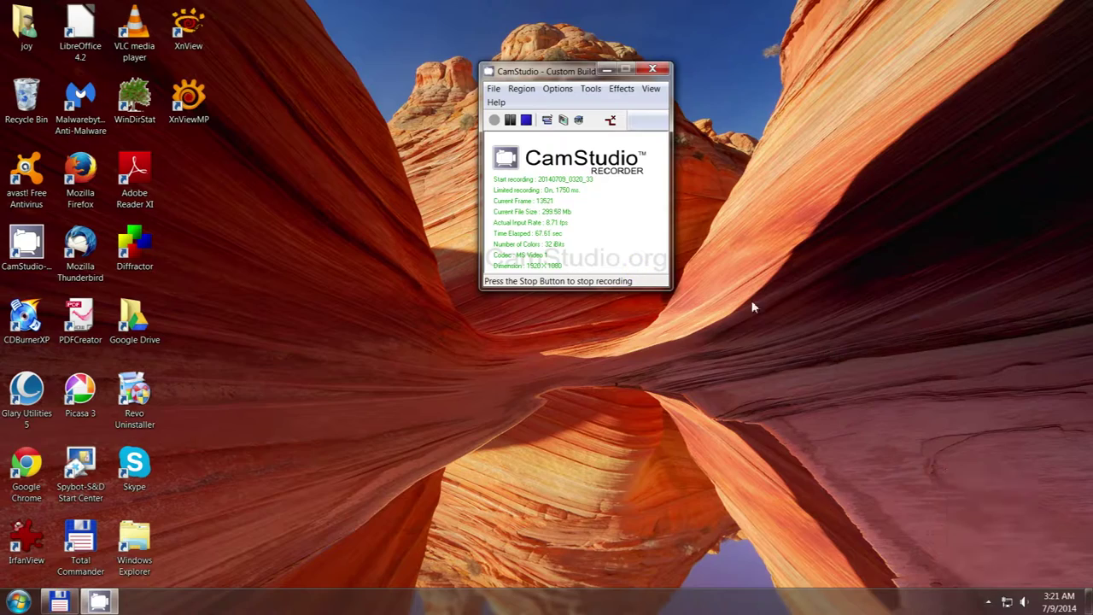
click(528, 121)
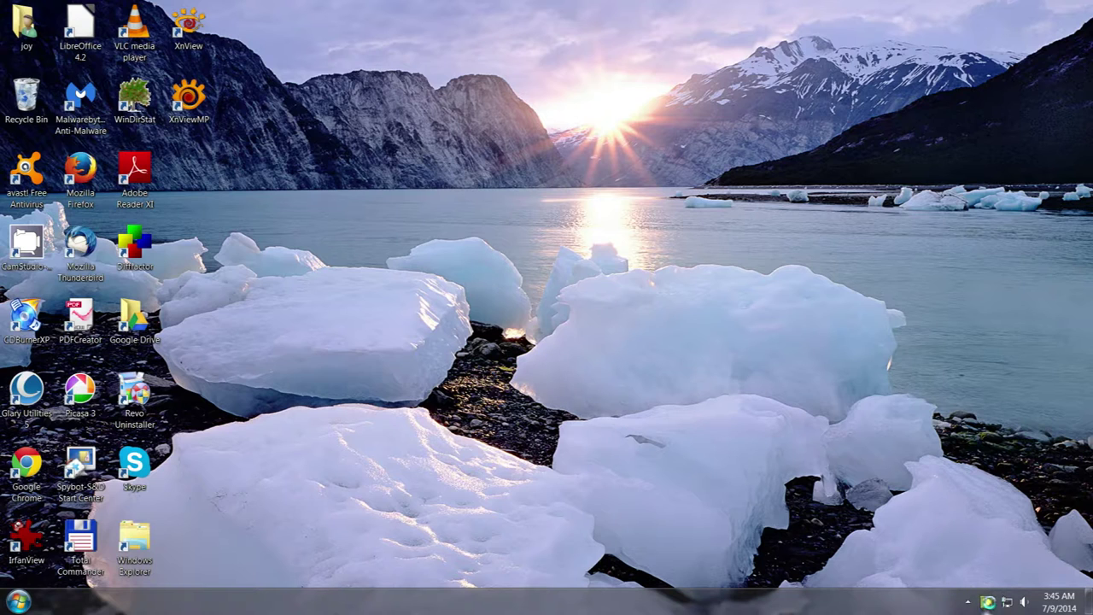
Reopen CamStudio from the tray and minimize it back to the tray while 20140709_0345_46 records.
drag(987, 602, 965, 534)
click(965, 534)
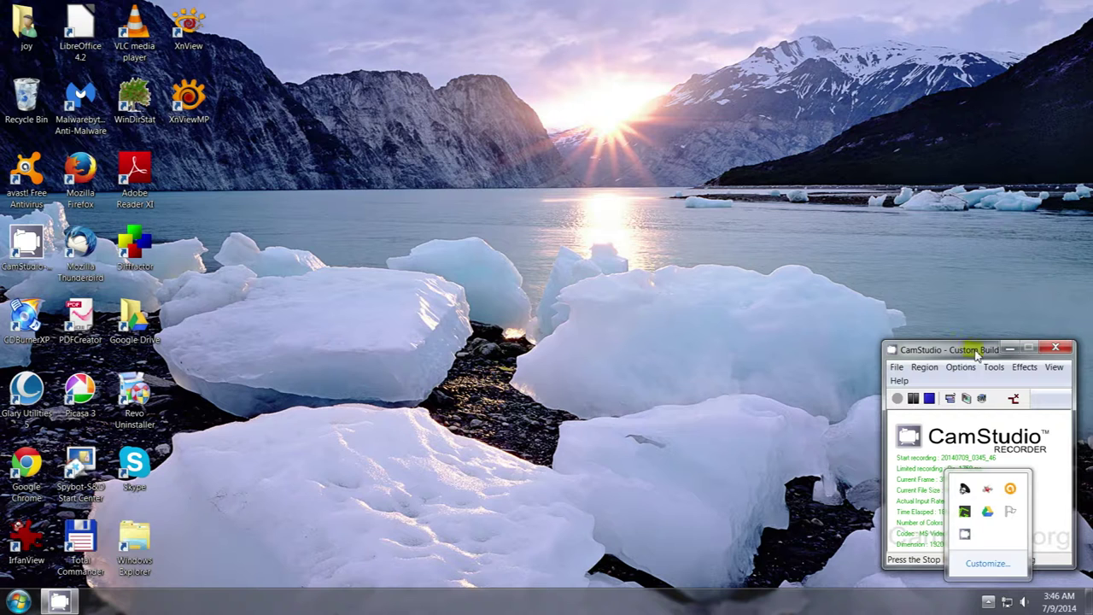
click(984, 350)
click(1009, 348)
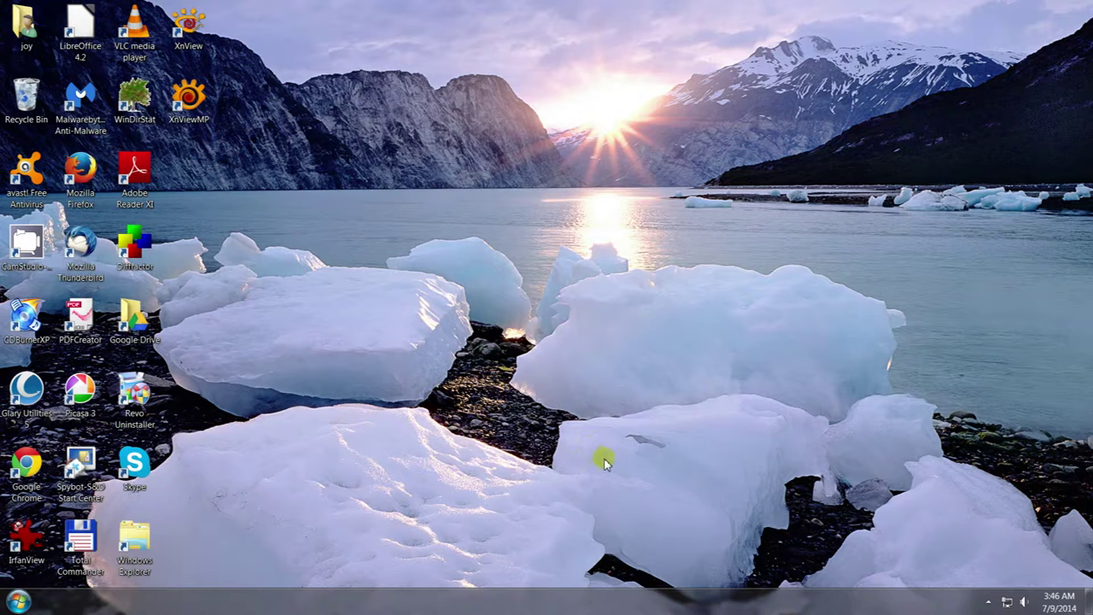
Launch Total Commander maximized and browse the CamStudio-Recorder recordings, from temp files down to 20140702_2303_50.
double_click(76, 536)
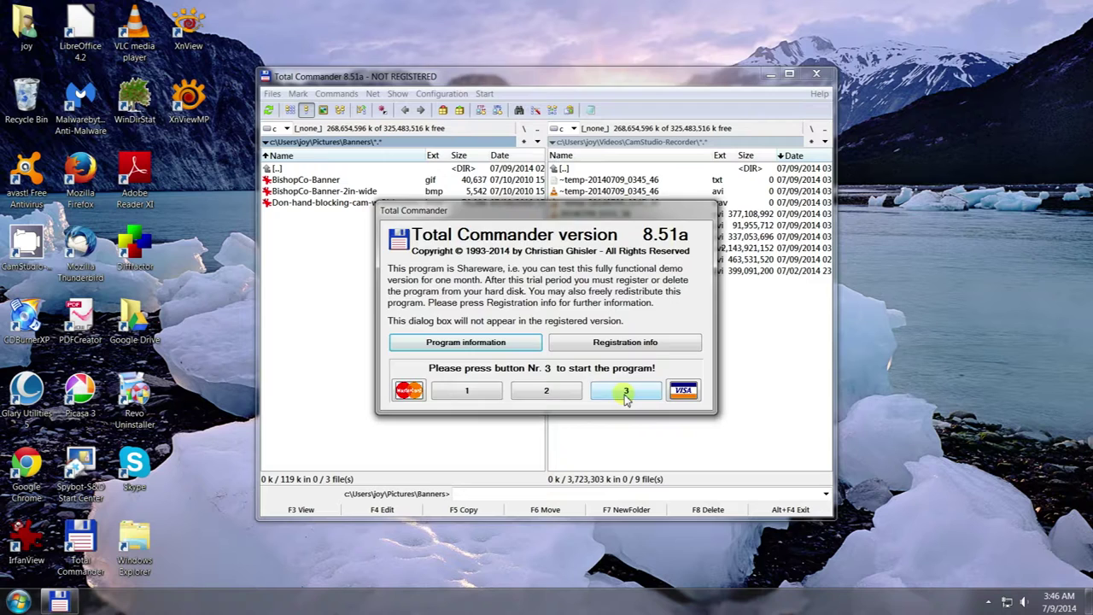
click(626, 392)
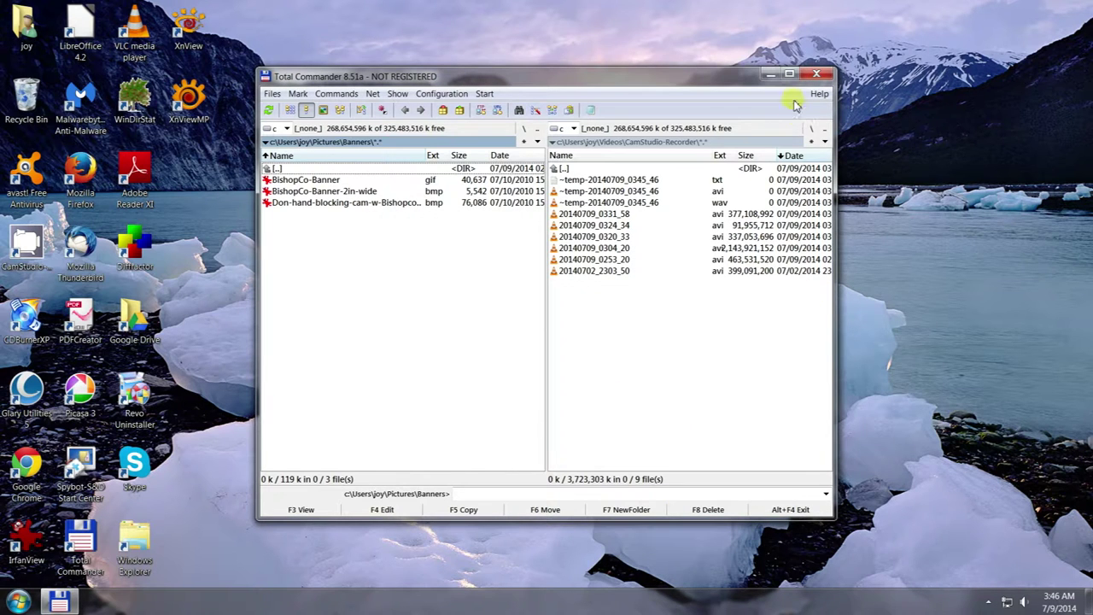
click(790, 73)
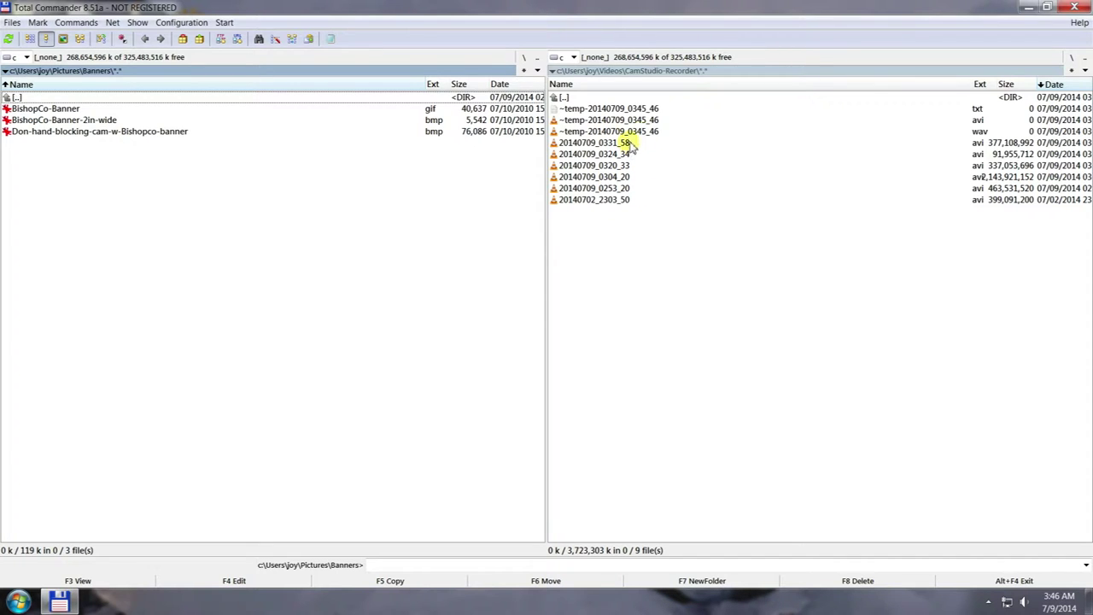
click(637, 105)
click(638, 120)
click(639, 130)
click(617, 203)
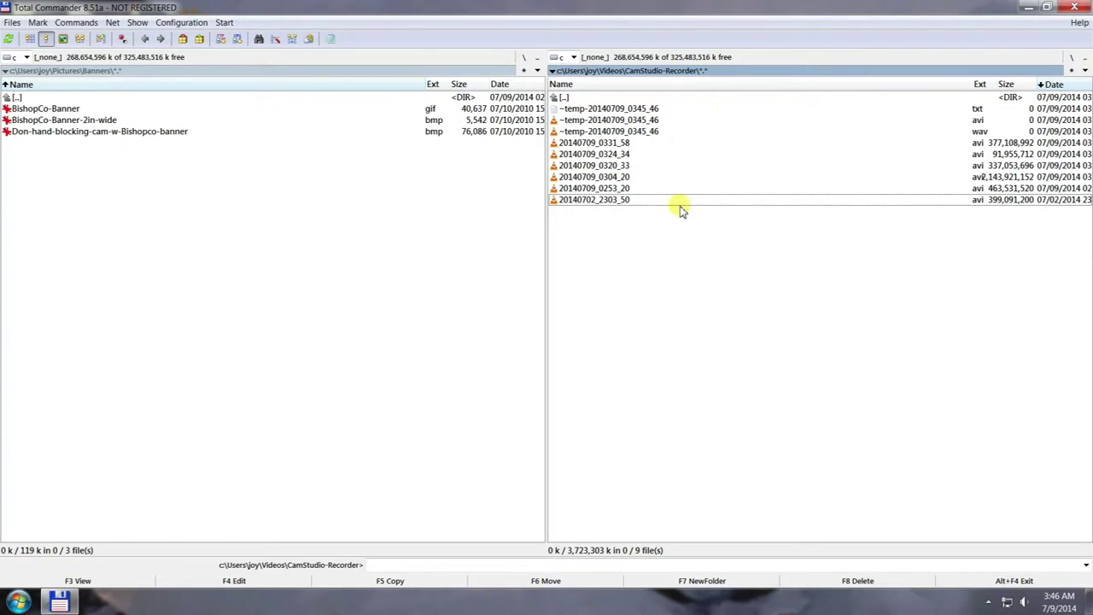
click(645, 109)
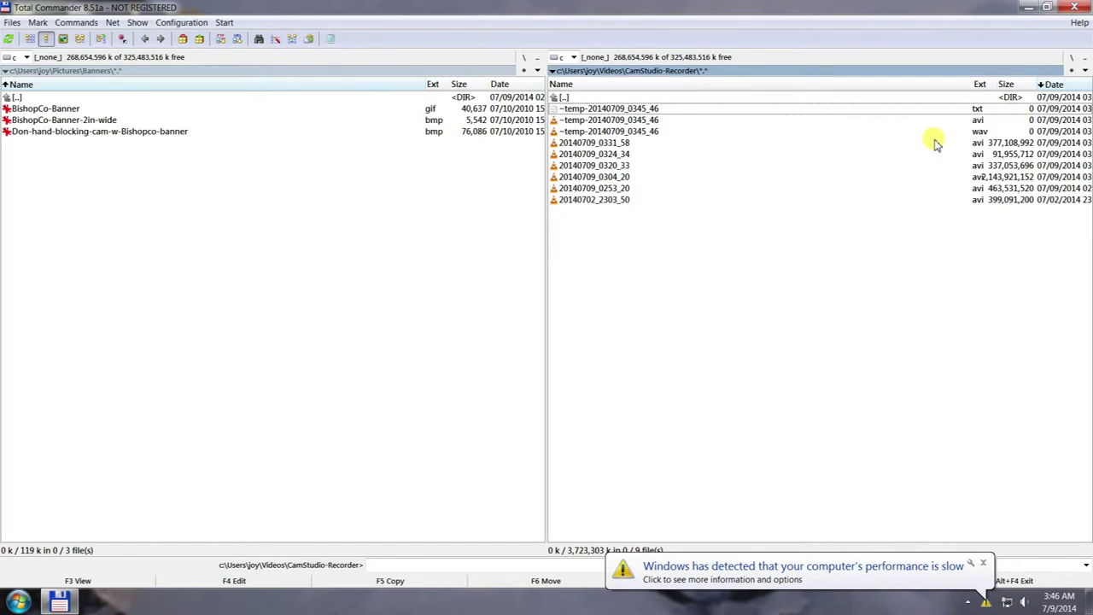
Keep the current Windows color scheme on the slow-performance notice and minimize Total Commander.
click(800, 573)
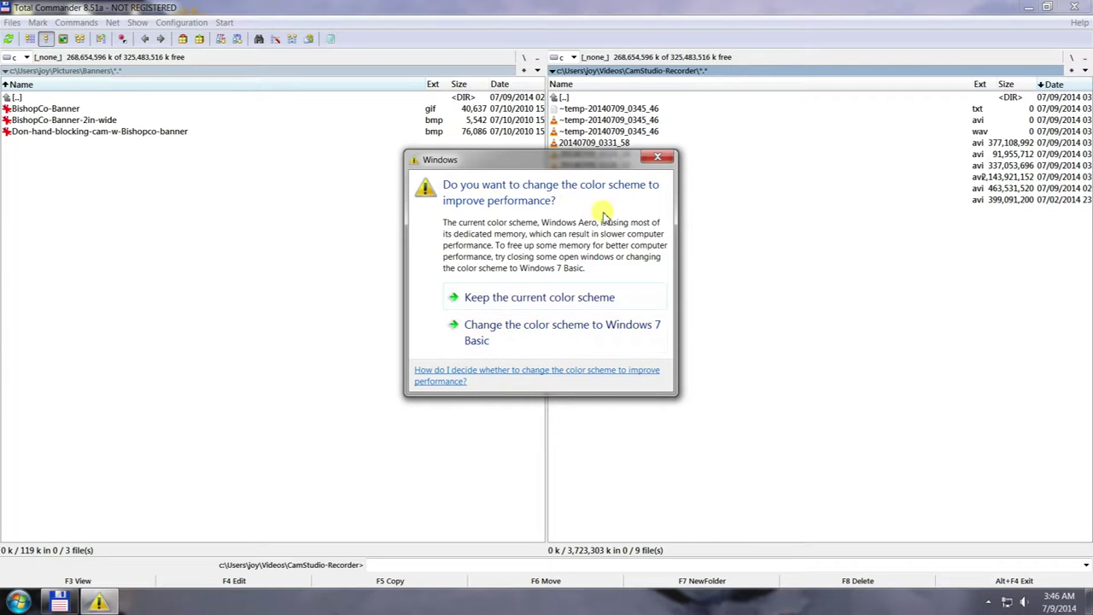
click(555, 300)
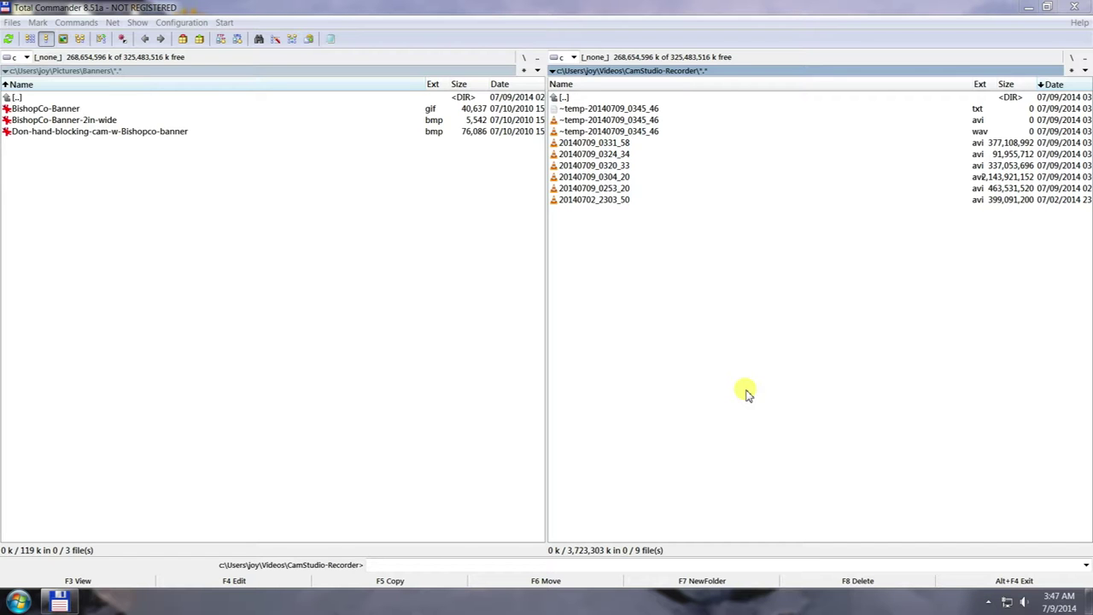
click(1026, 9)
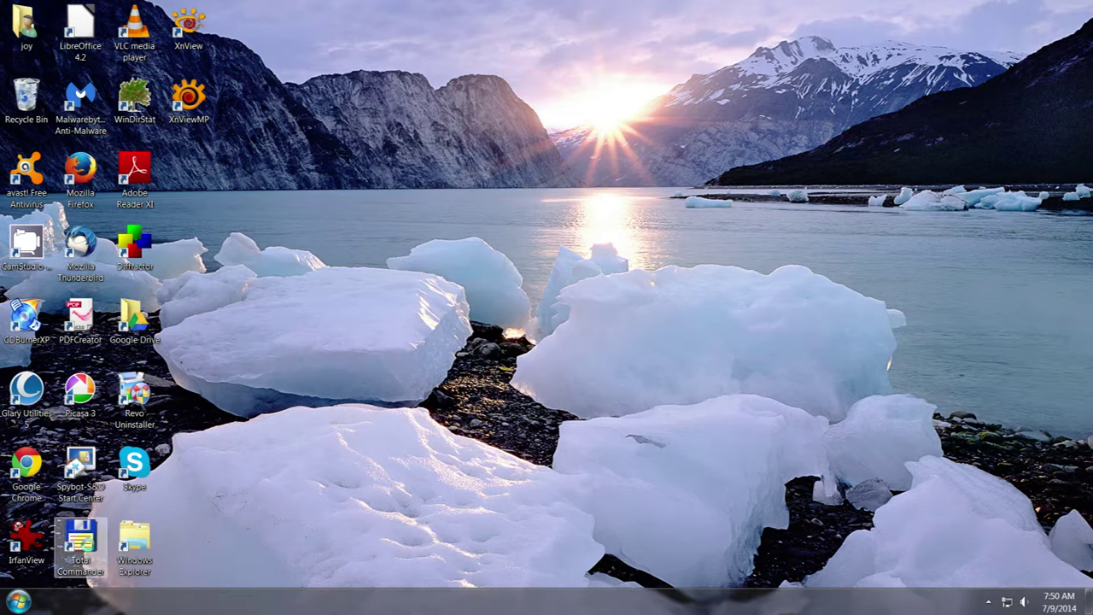
Relaunch Total Commander past the trial reminder and maximize it.
double_click(81, 542)
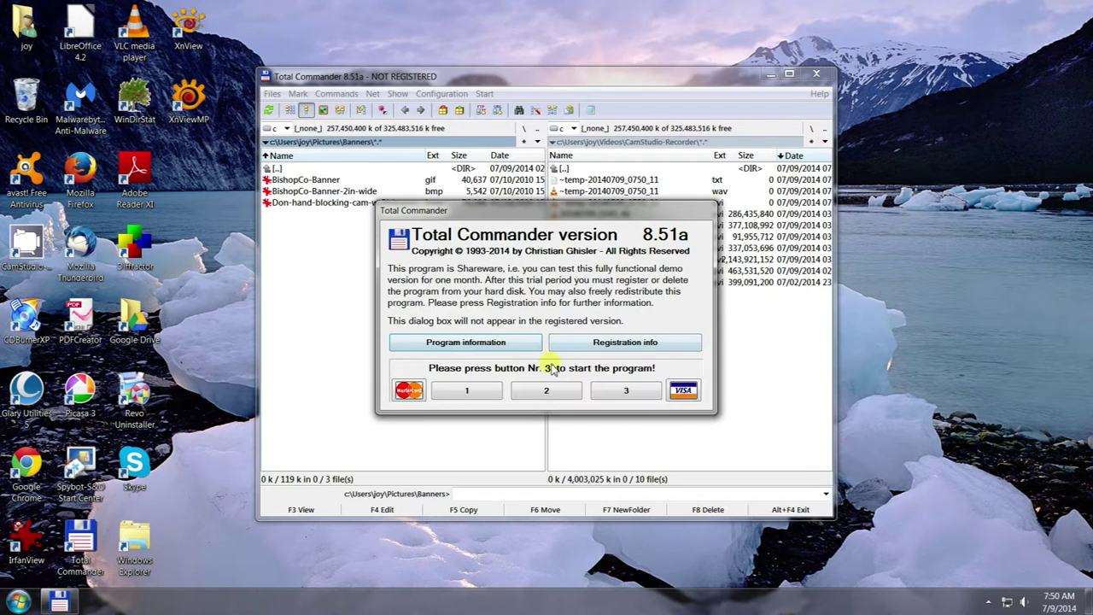
click(604, 395)
click(789, 75)
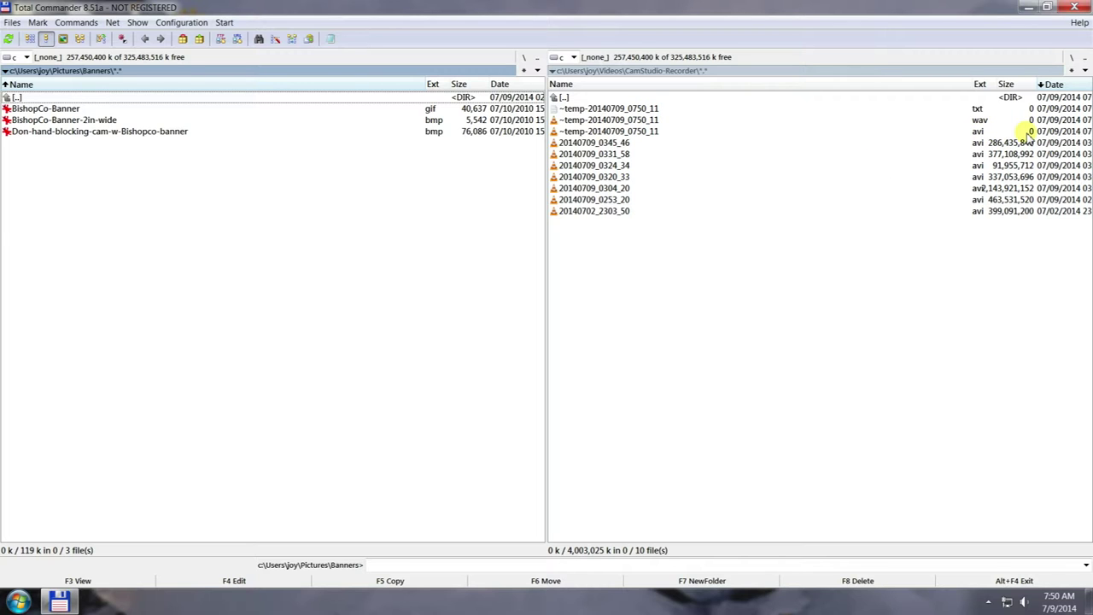
Refresh CamStudio-Recorder by going up to Videos and back in, then close Help and Support.
double_click(586, 97)
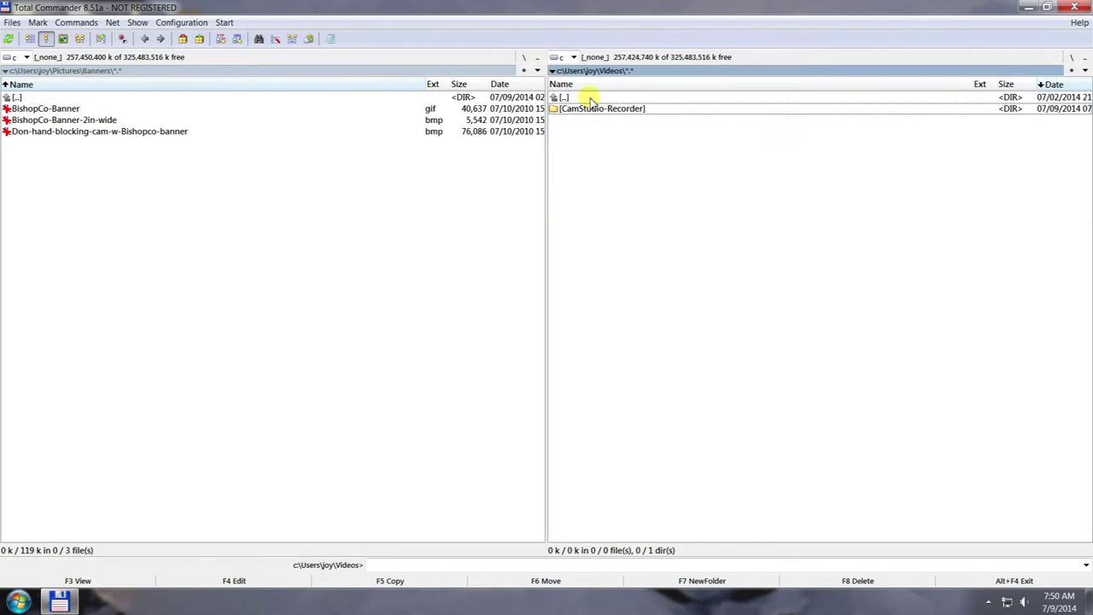
double_click(590, 109)
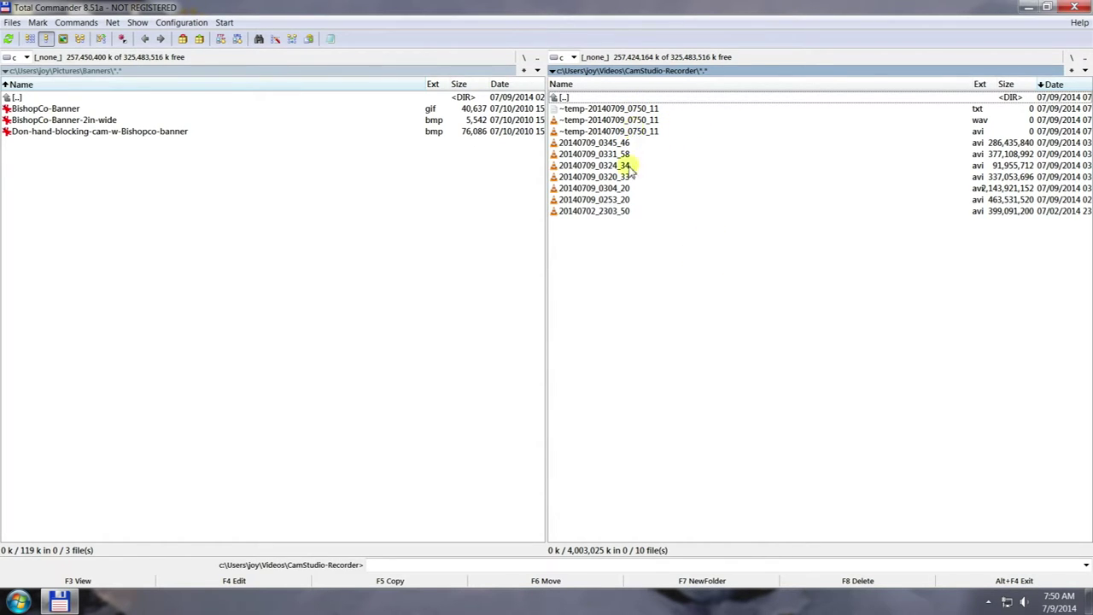
click(986, 602)
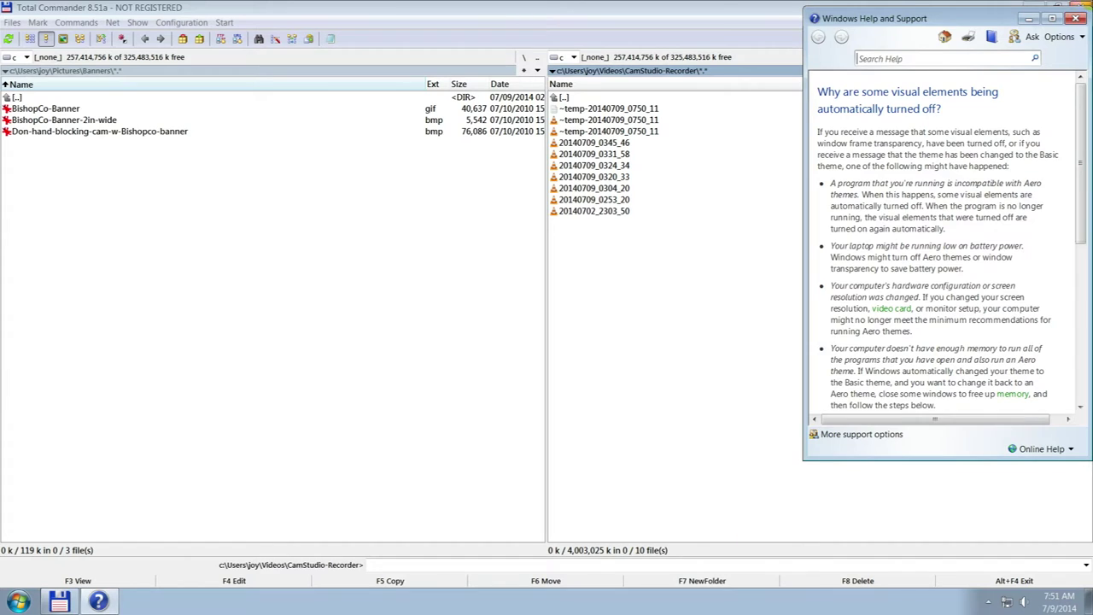
click(1077, 18)
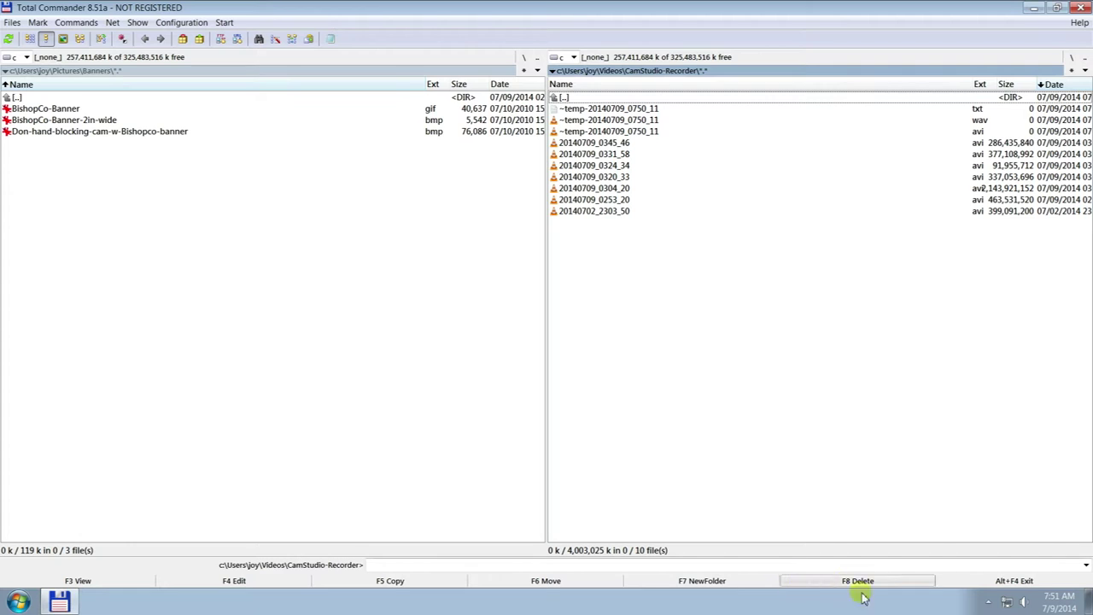
Restore CamStudio from the tray overflow and stop the 20140709_0750_11 recording so it reads Ready.
click(988, 602)
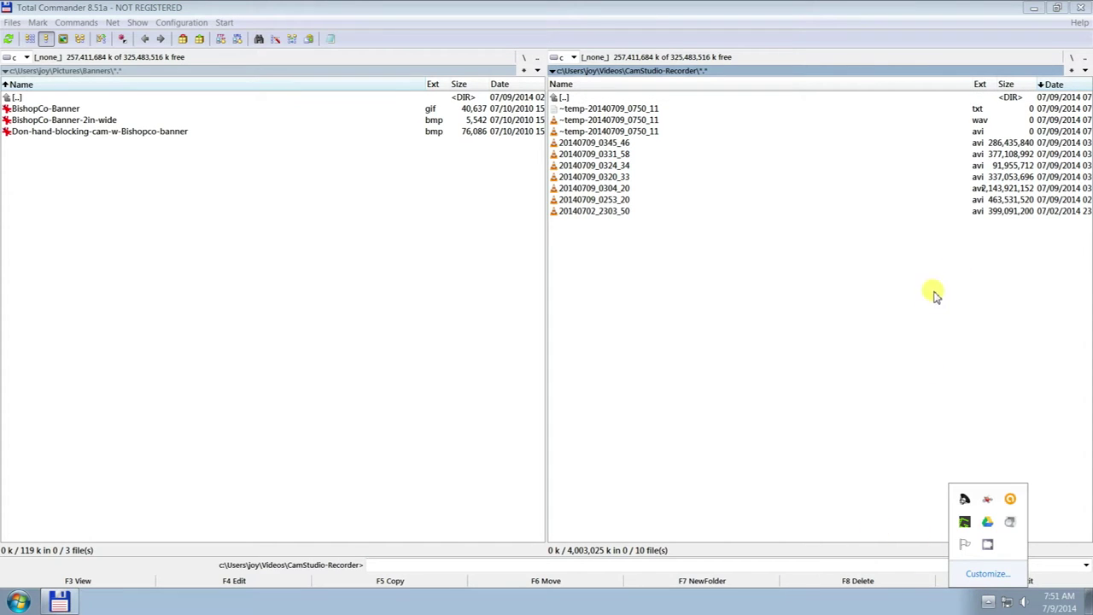
click(988, 544)
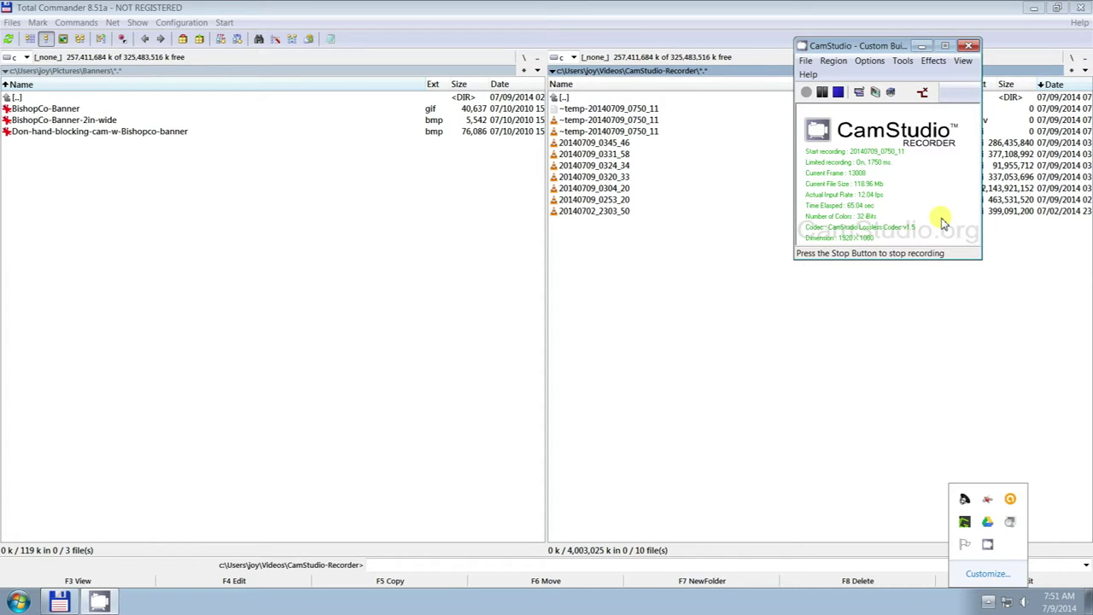
click(940, 220)
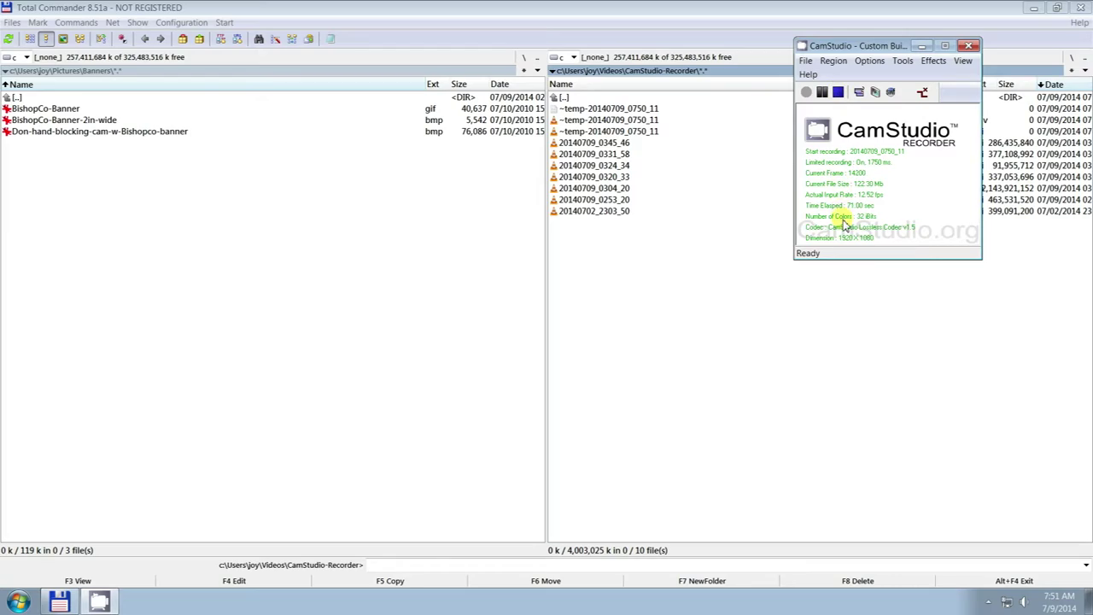
click(837, 92)
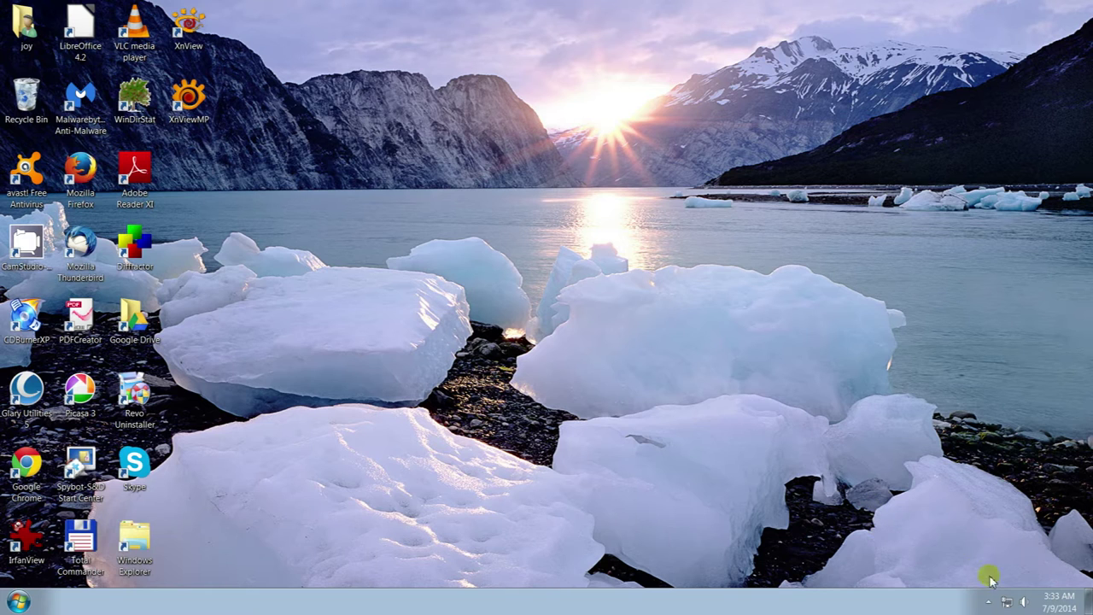
Restore CamStudio from the tray, move it to the top right, and stop the 20140709_0331_58 recording.
click(989, 602)
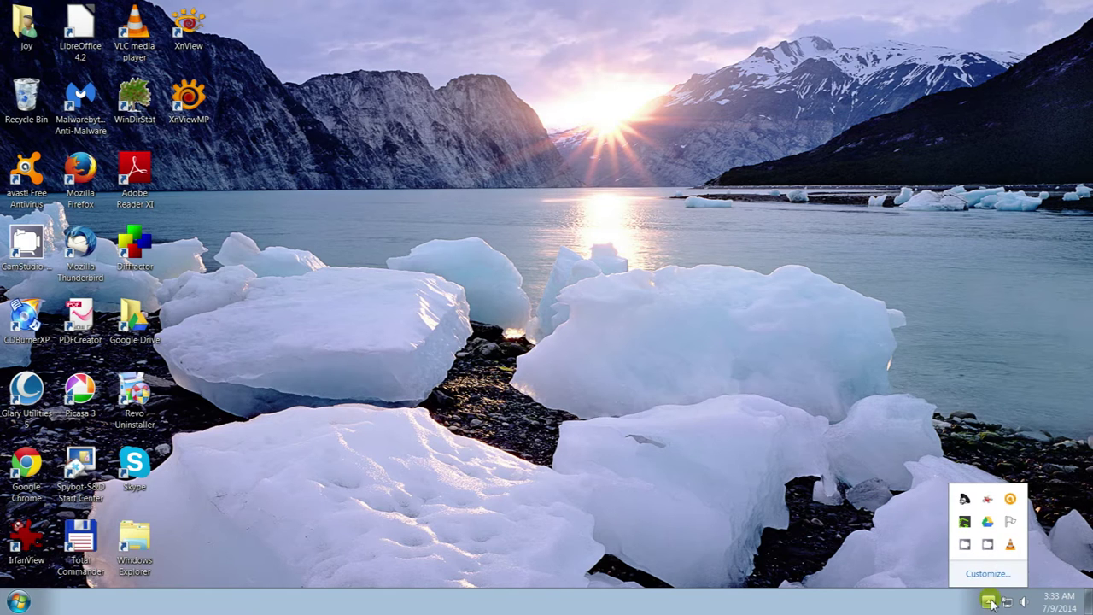
click(967, 546)
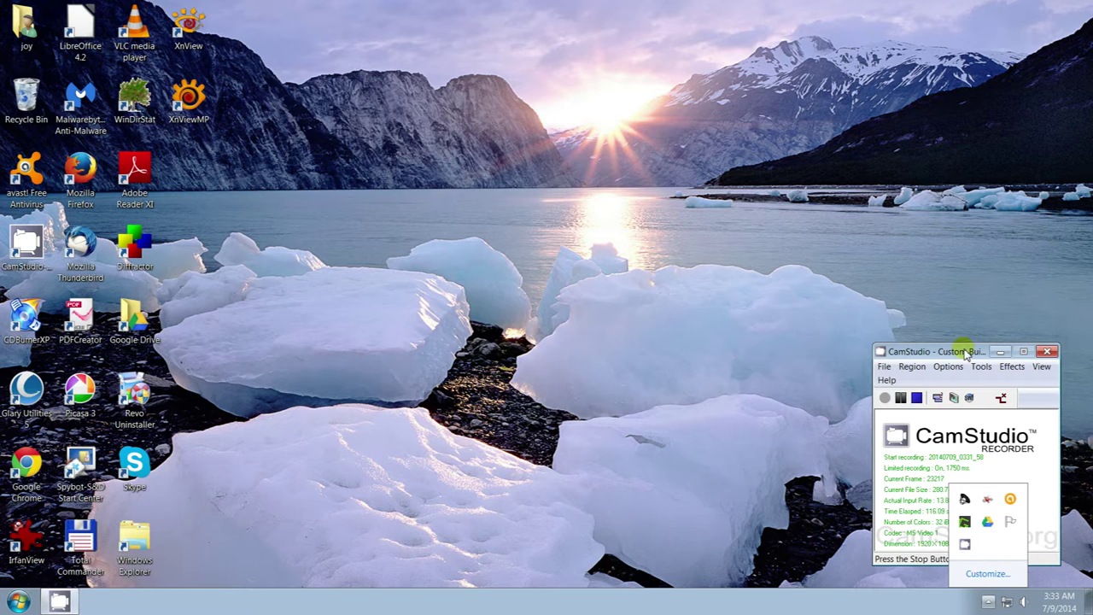
drag(945, 350, 931, 34)
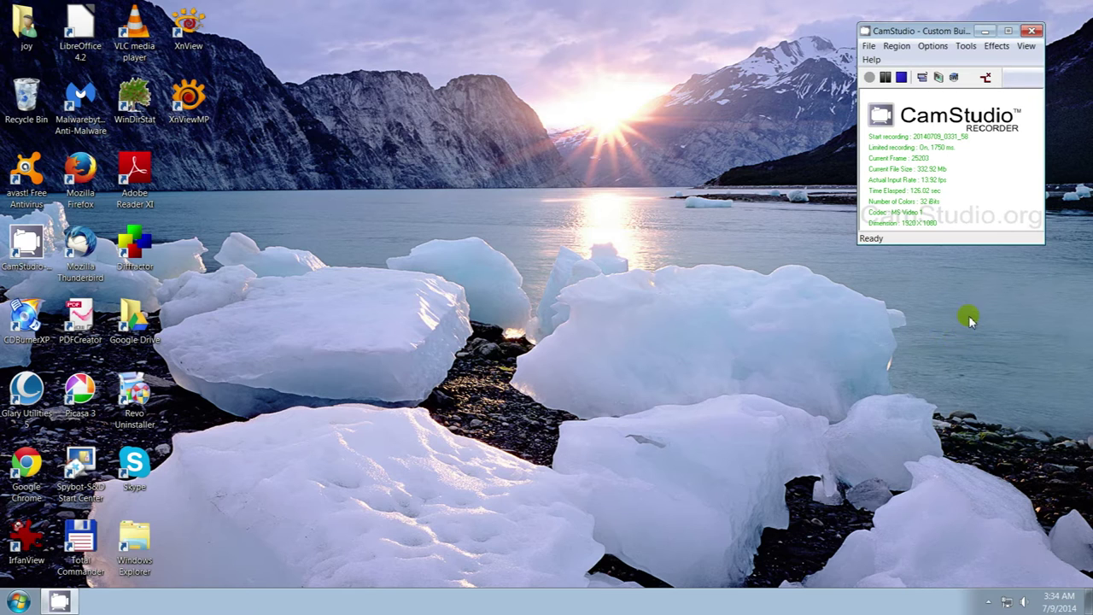
click(902, 77)
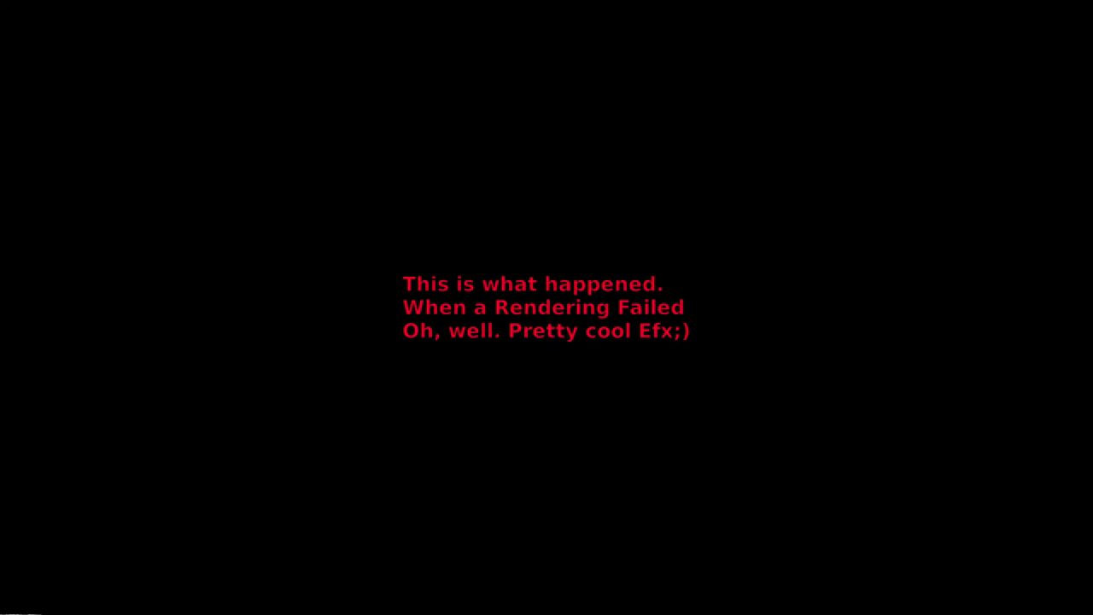